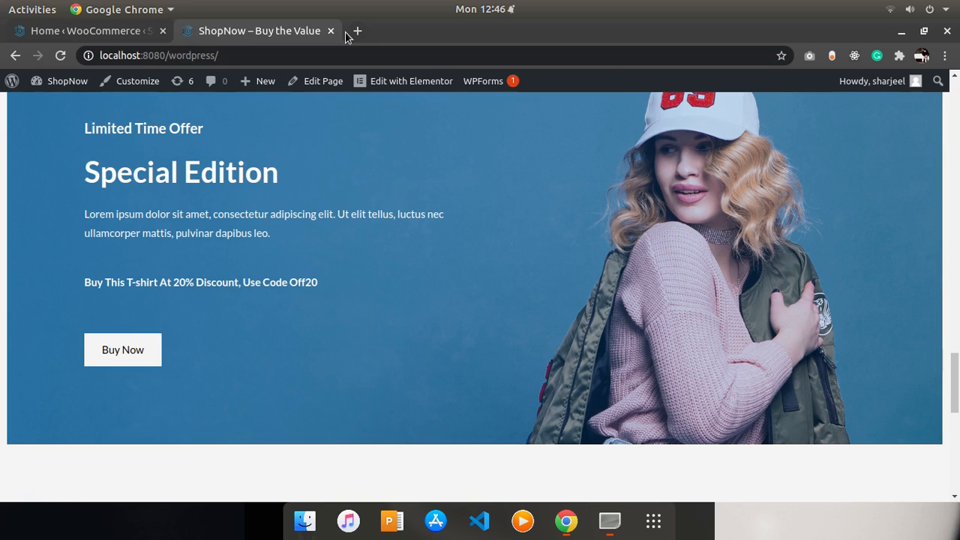
- Scroll back to the top of the storefront home page and switch to the WooCommerce dashboard tab
scroll(346, 36, up, 15)
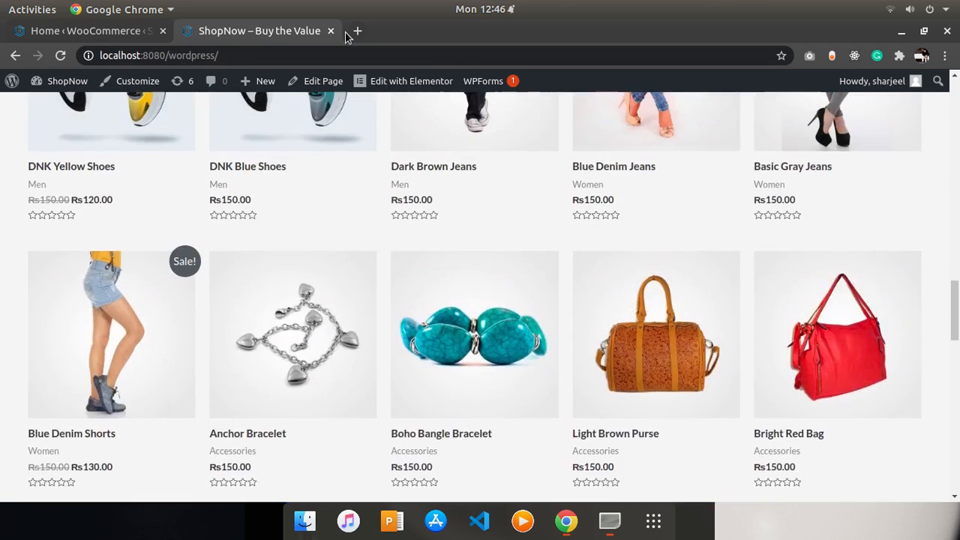
scroll(346, 36, up, 10)
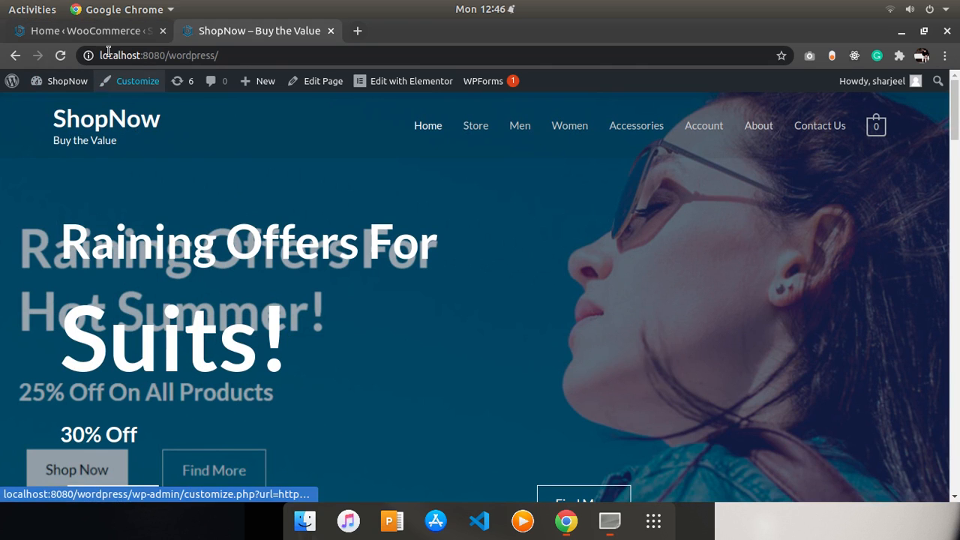
click(83, 30)
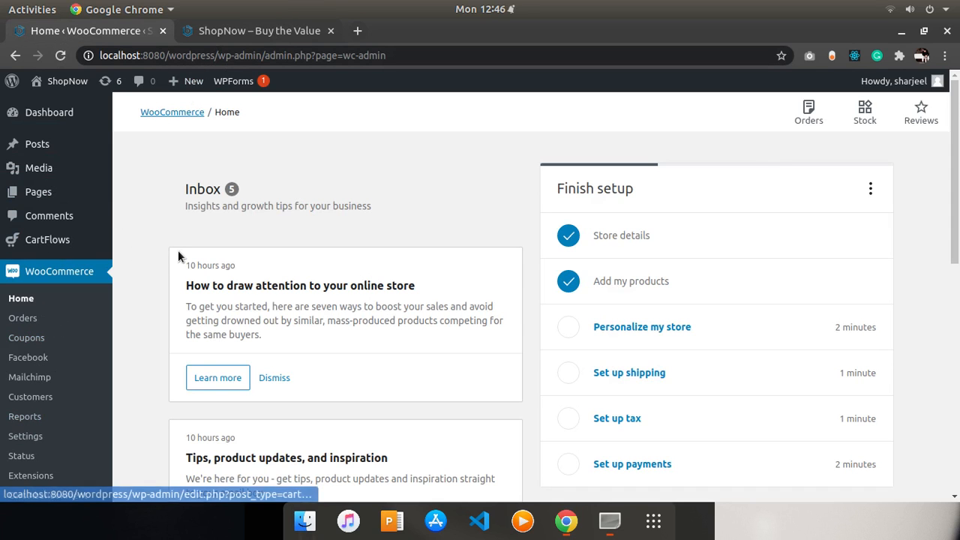
- Open the theme Customizer from the Appearance section of the dashboard
drag(959, 89, 958, 220)
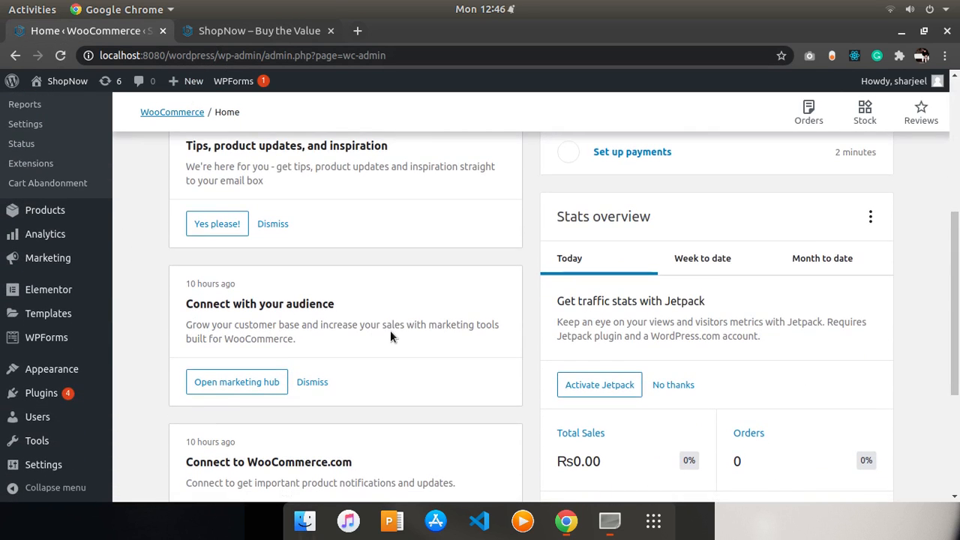
mouse_move(75, 366)
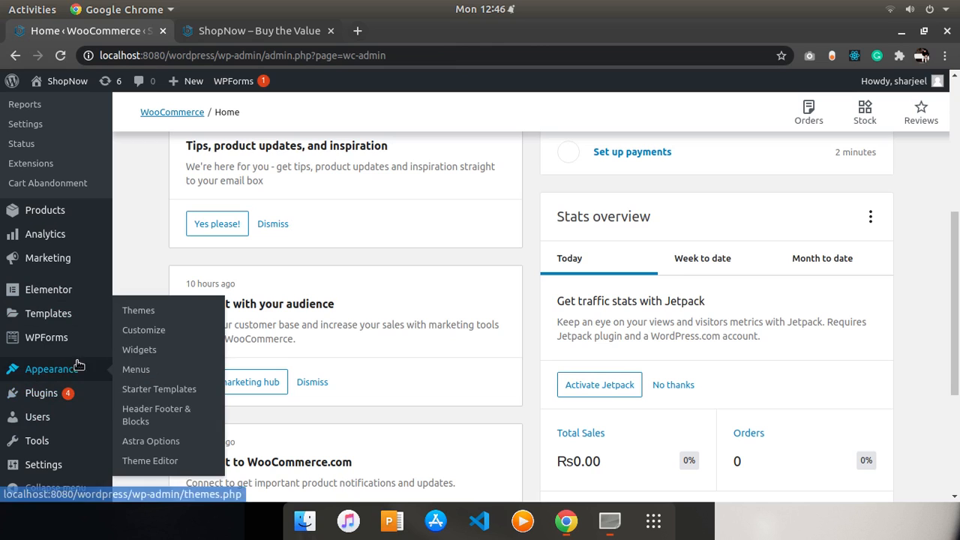
click(163, 339)
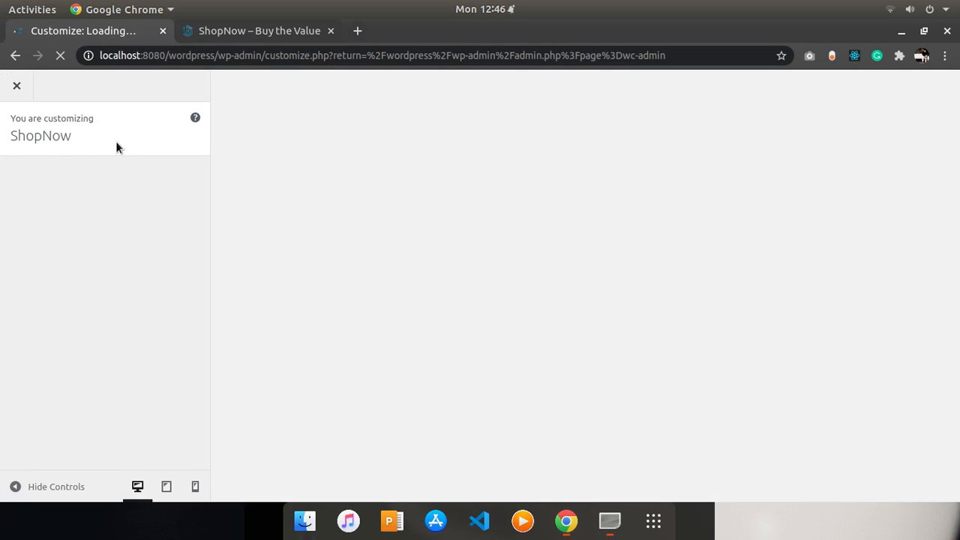
click(212, 37)
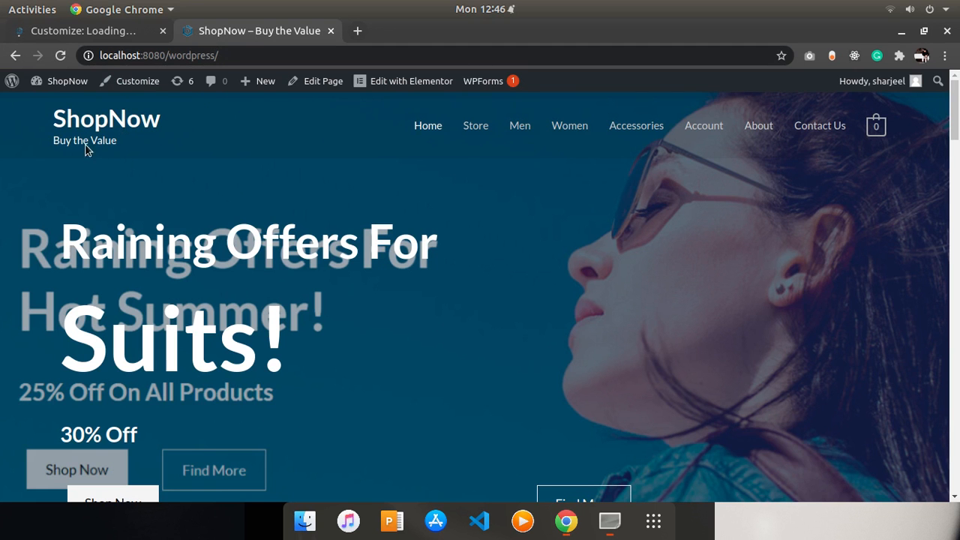
click(107, 35)
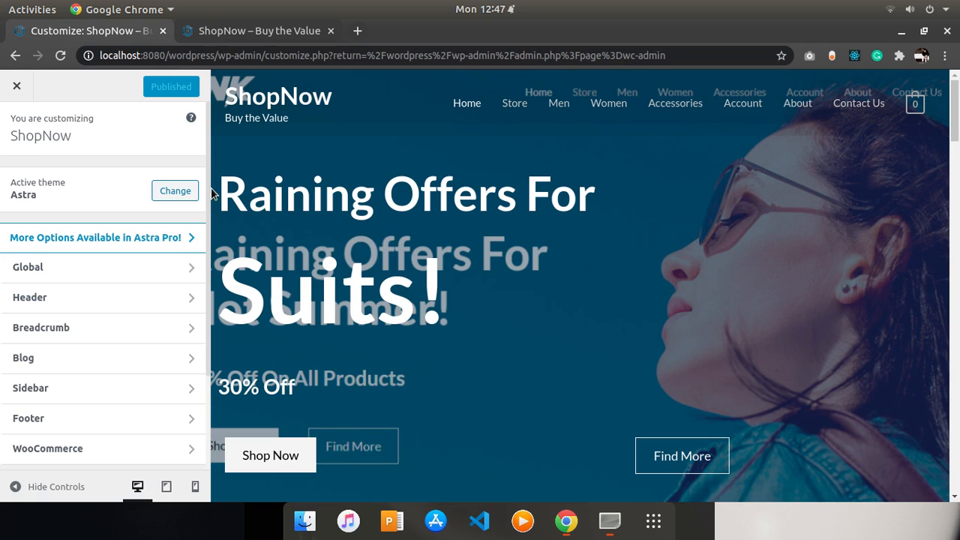
- Open Header's Site Identity settings and browse the logo media library, closing it without choosing an image
click(125, 301)
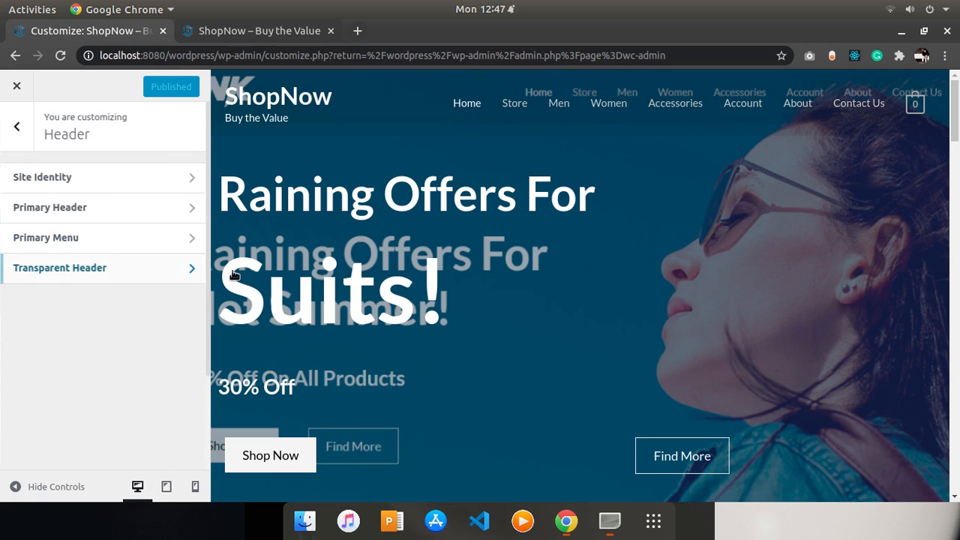
click(164, 188)
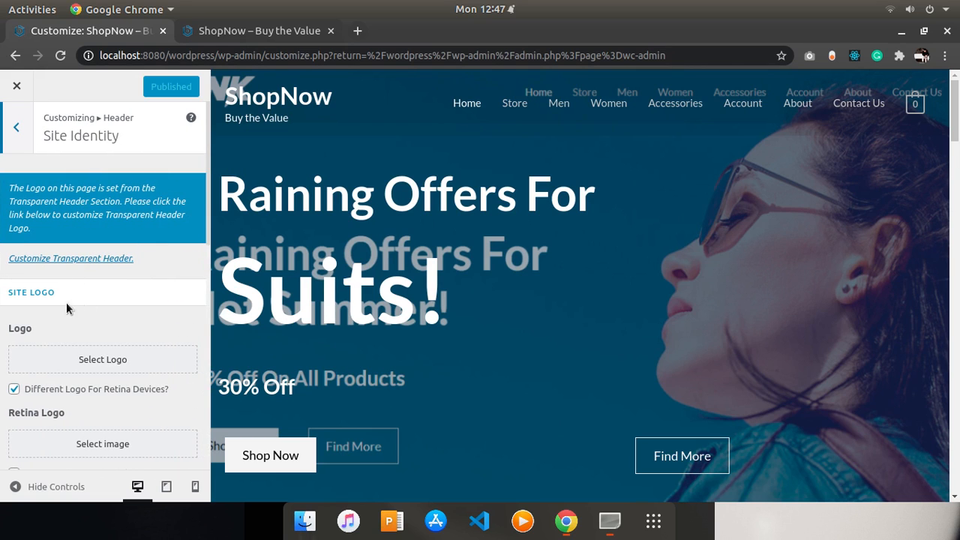
click(57, 369)
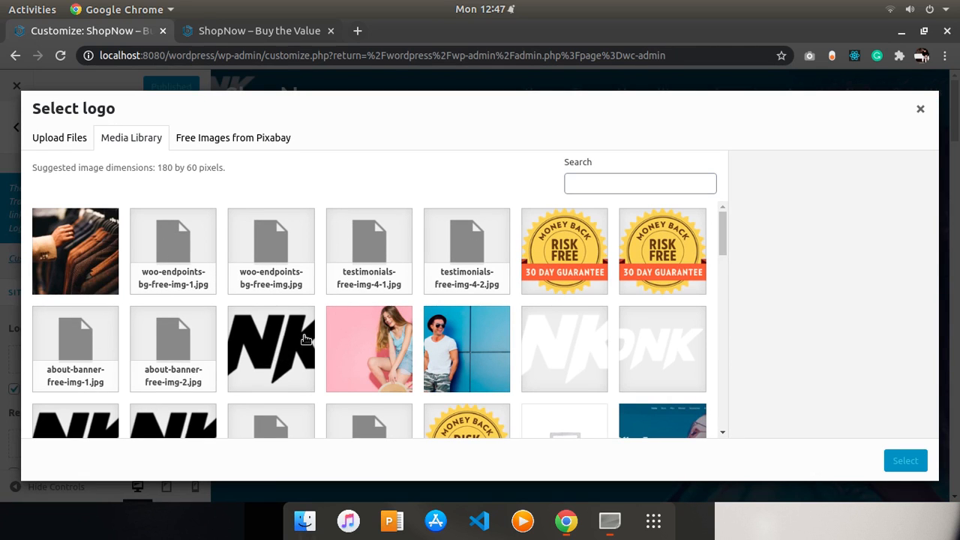
click(920, 110)
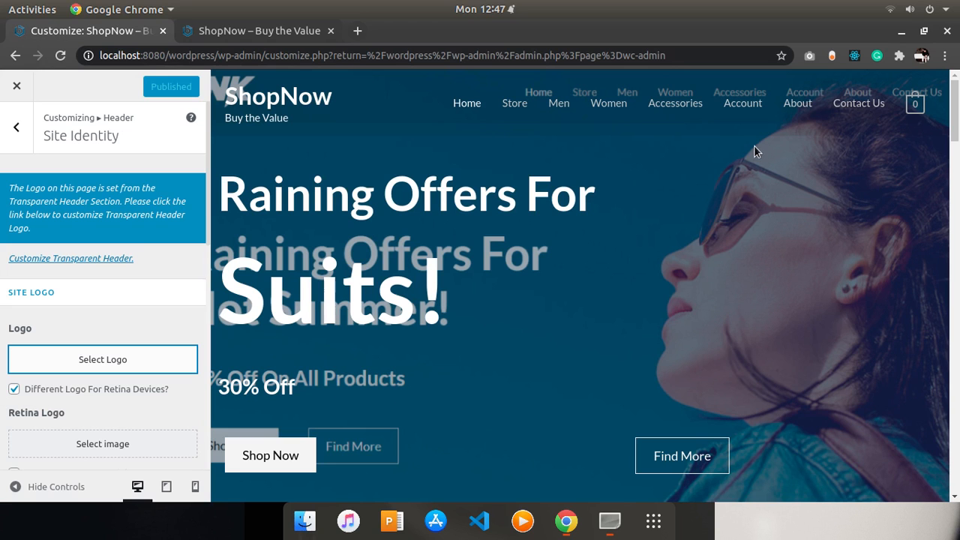
- Review the Transparent Header settings and exit the Customizer
click(23, 145)
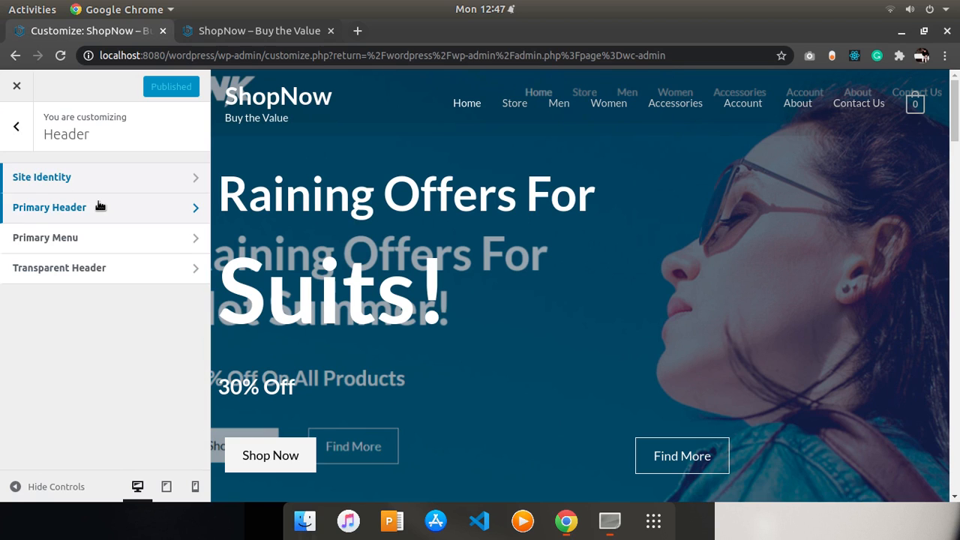
click(79, 270)
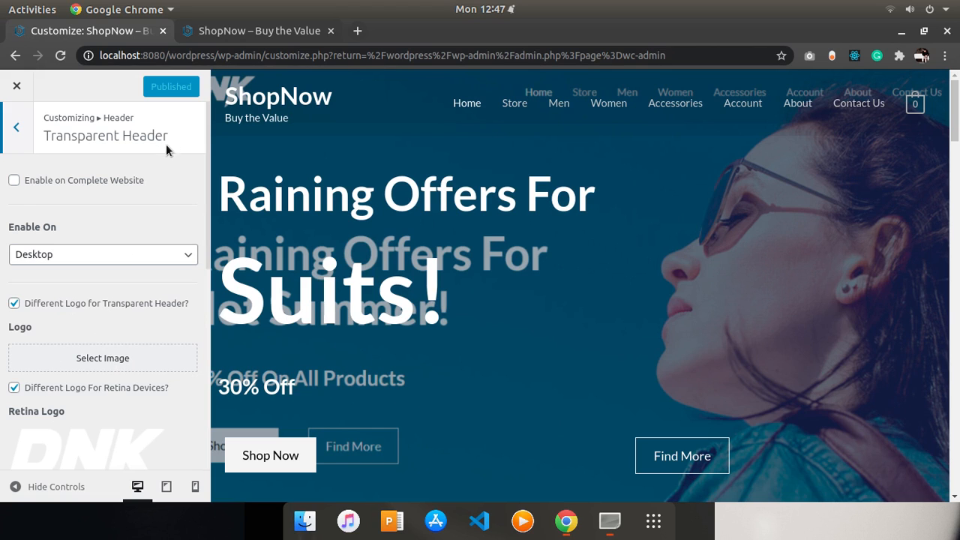
click(17, 86)
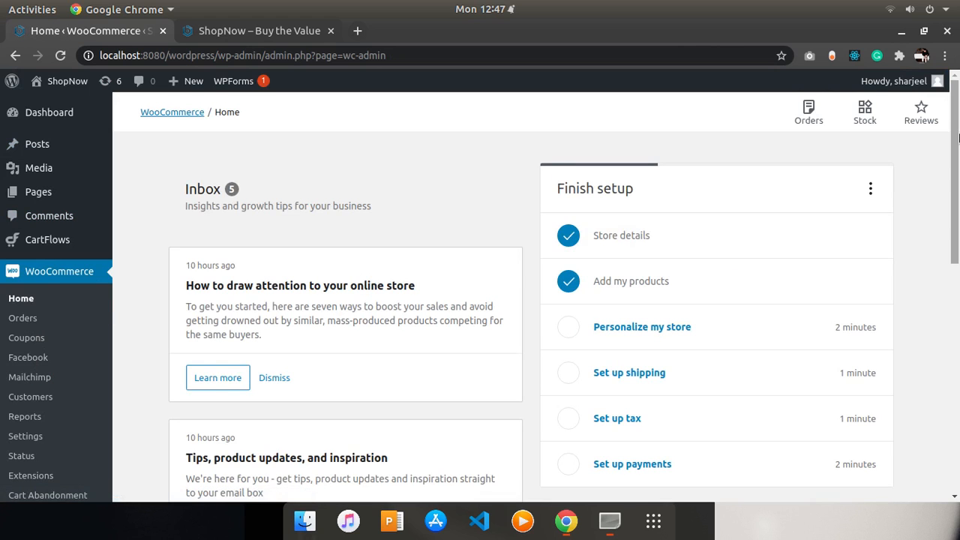
- Reopen the Customizer and go to the Header's Site Identity settings
scroll(959, 137, down, 5)
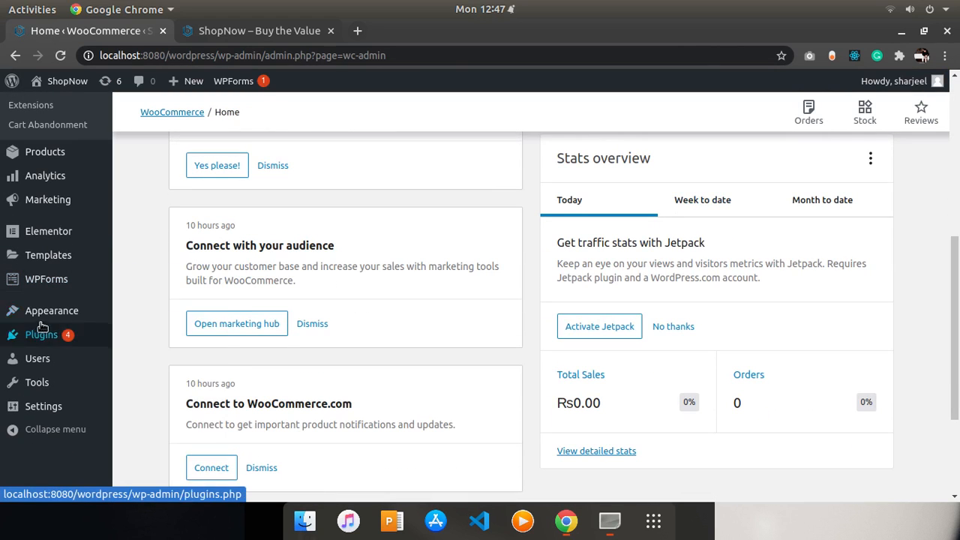
mouse_move(51, 316)
click(135, 335)
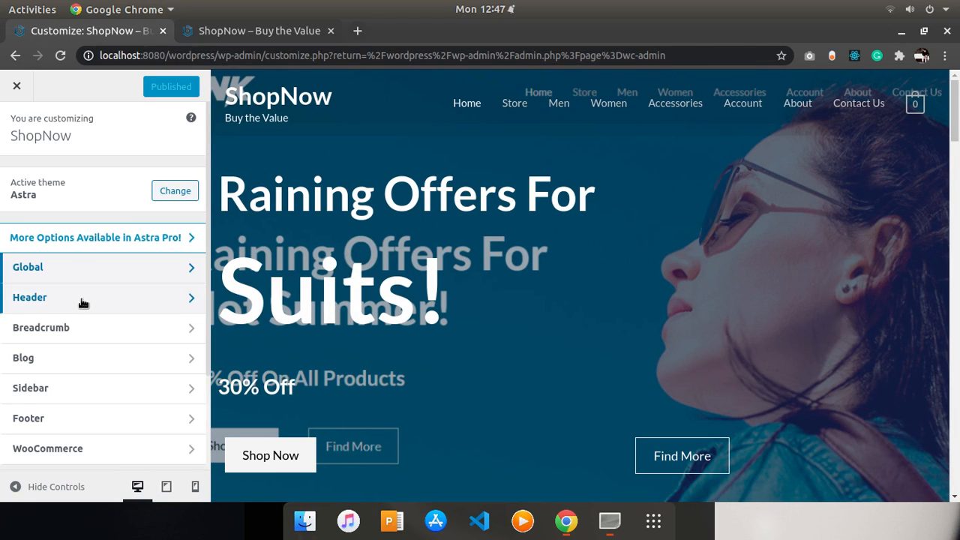
click(80, 298)
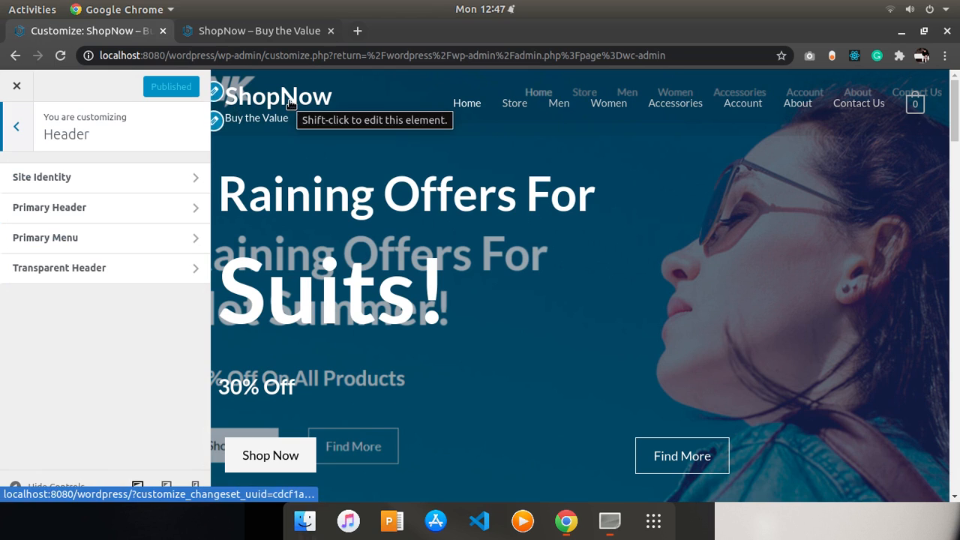
click(122, 189)
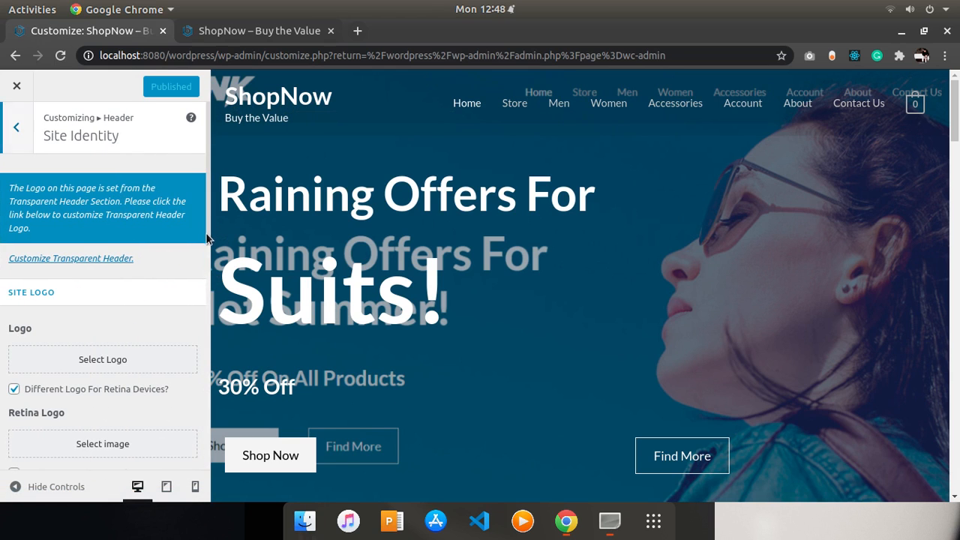
- Change the site title to xyz, then restore it to ShopNow
drag(209, 229, 215, 424)
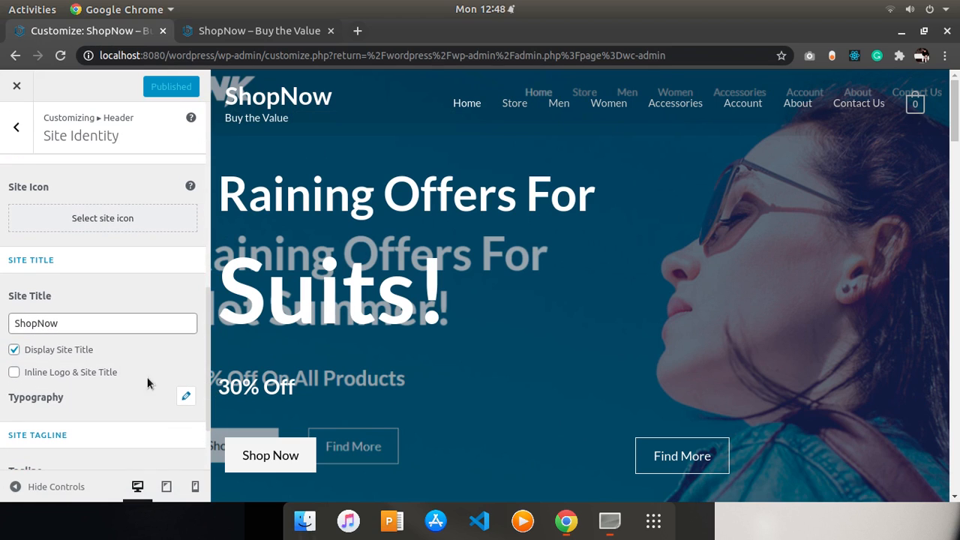
drag(76, 327, 3, 330)
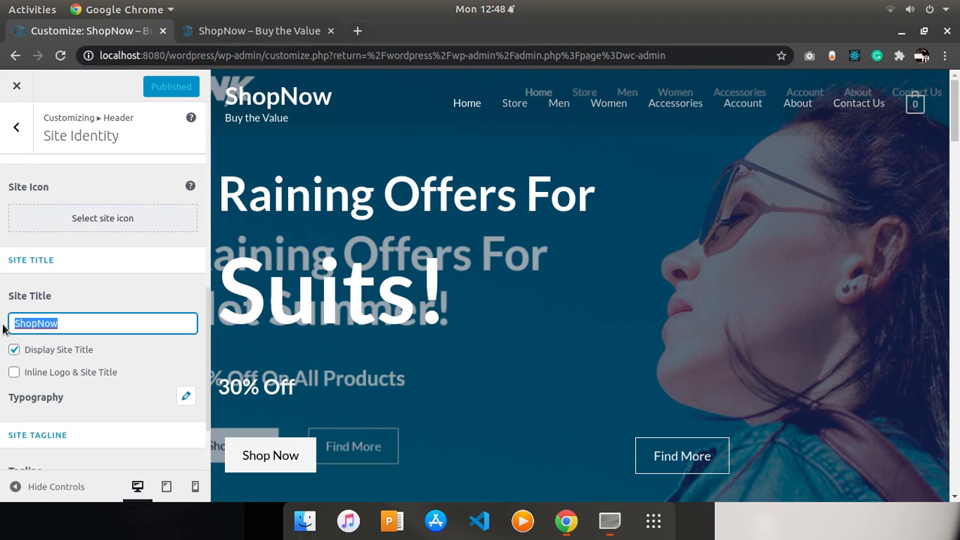
text(xyz)
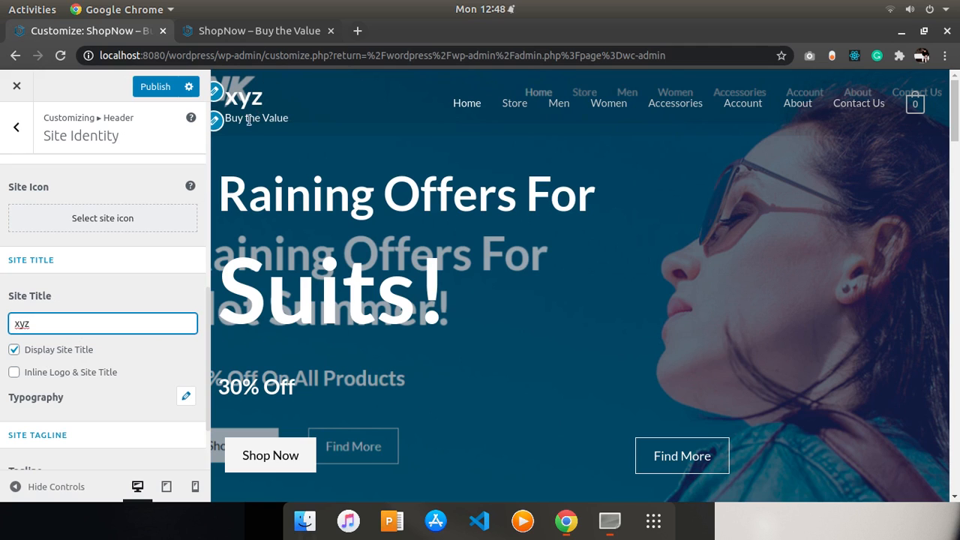
key(BackSpace)
key(BackSpace)
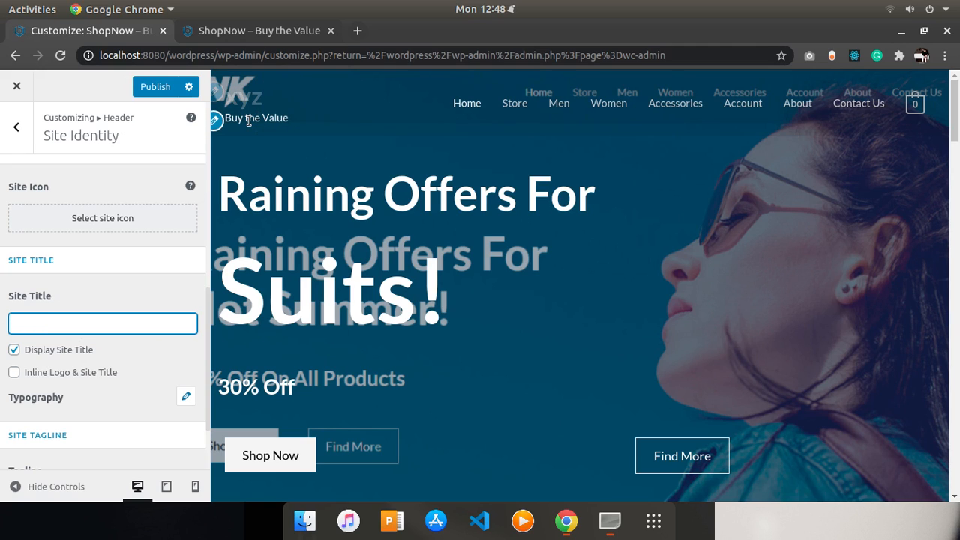
text(ShopNow)
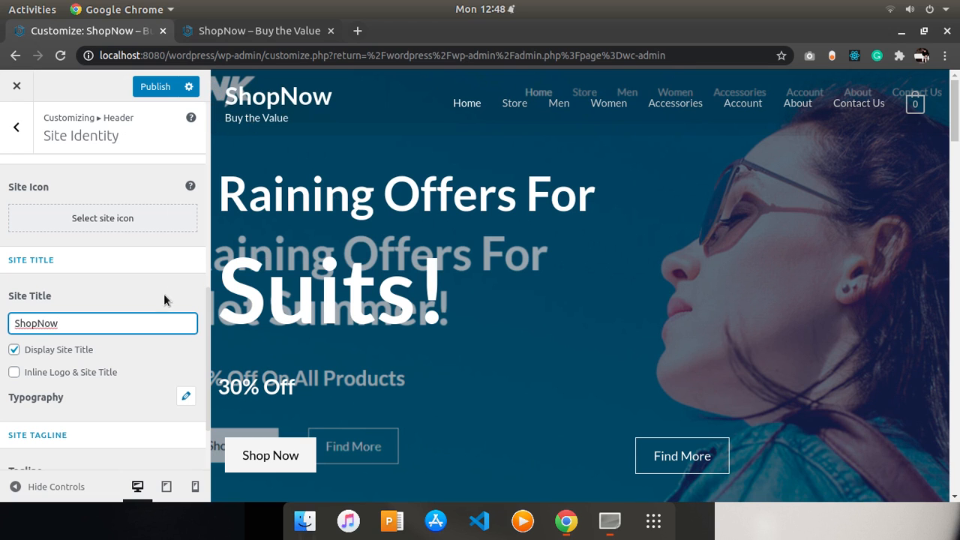
- Toggle the Inline Logo & Site Title option on and off again
click(90, 380)
click(89, 374)
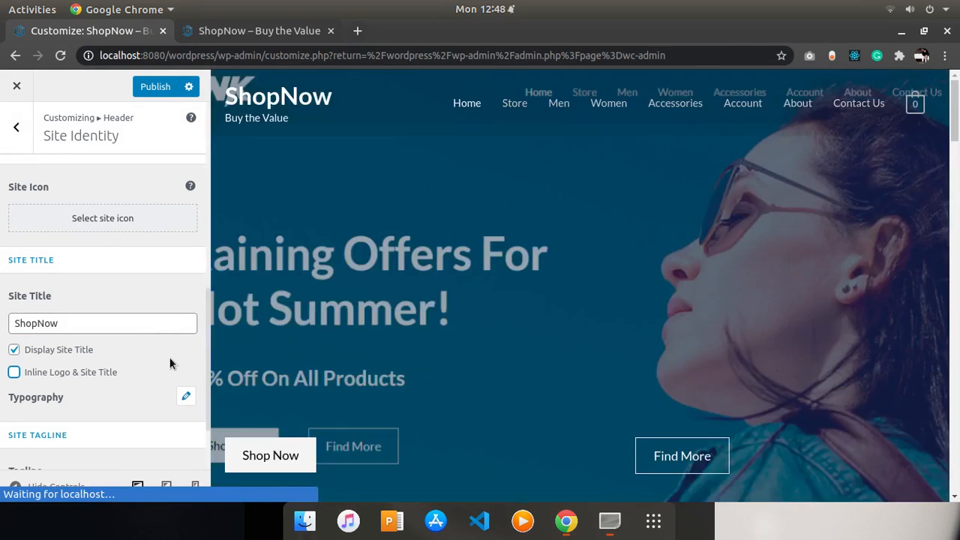
- Publish the Customizer's site identity settings
drag(208, 307, 209, 358)
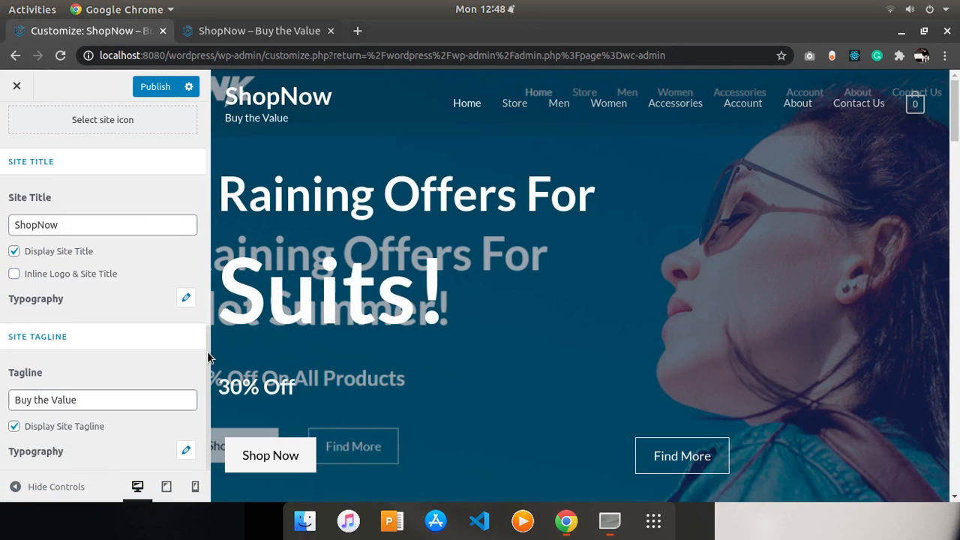
click(98, 406)
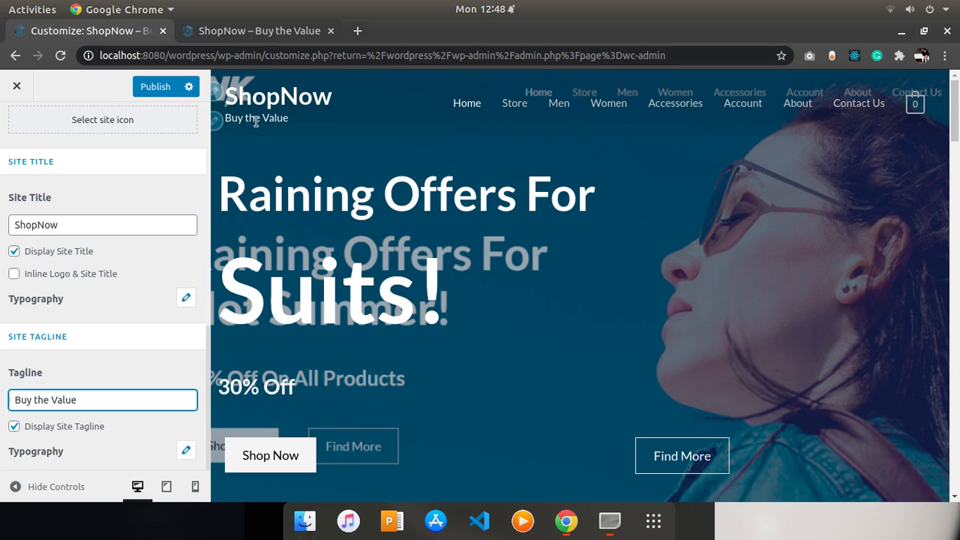
click(159, 88)
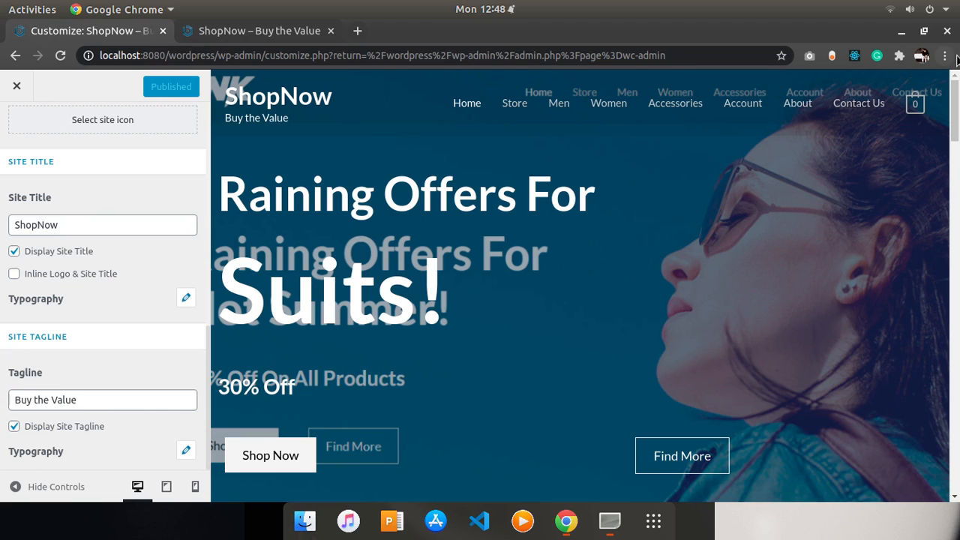
- Switch to the storefront tab and reload the home page to view the header
scroll(943, 130, down, 3)
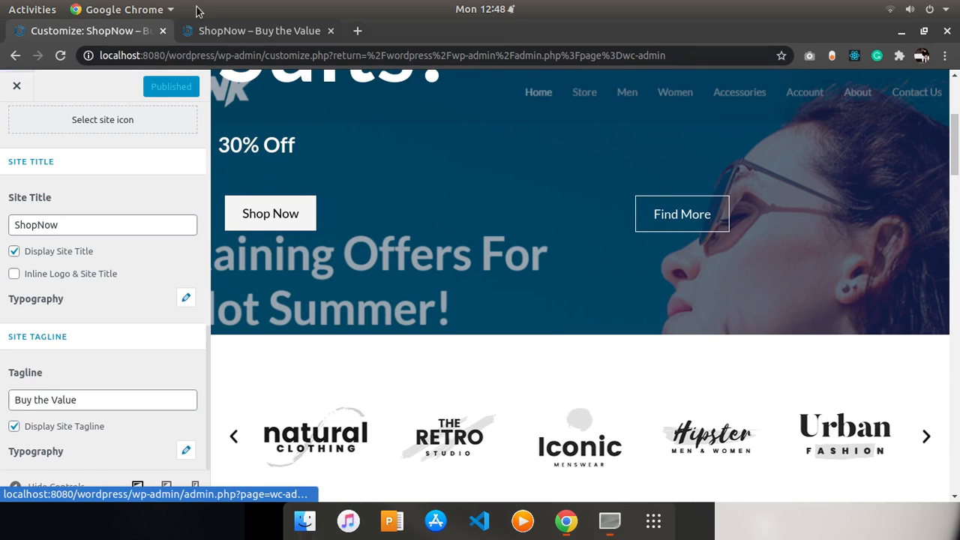
click(207, 56)
click(209, 36)
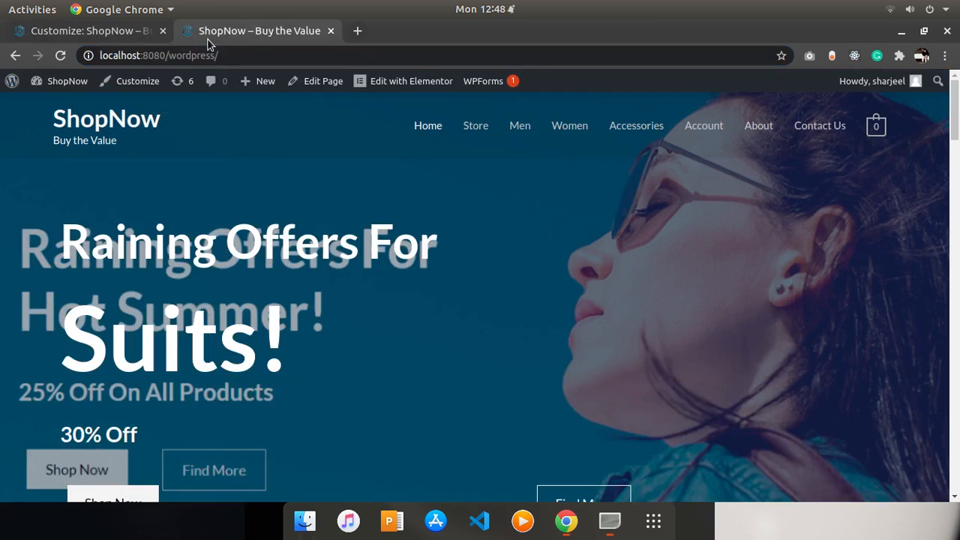
click(60, 55)
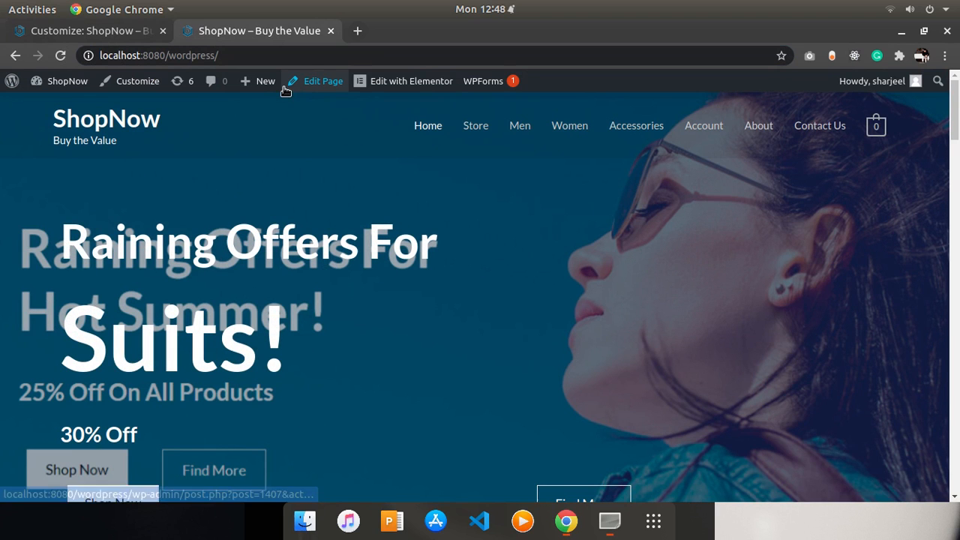
- Launch Elementor for the home page and exit the Customizer back to the dashboard
click(414, 85)
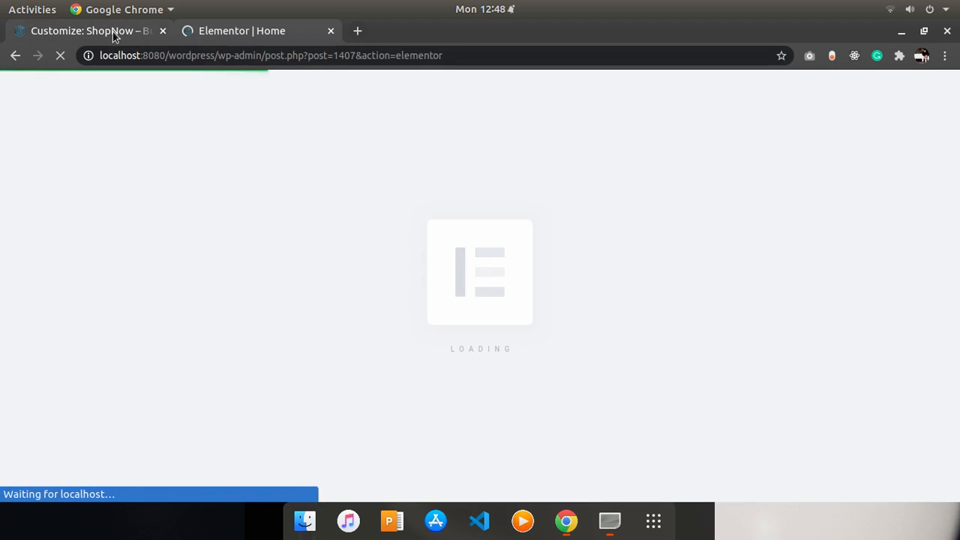
click(113, 36)
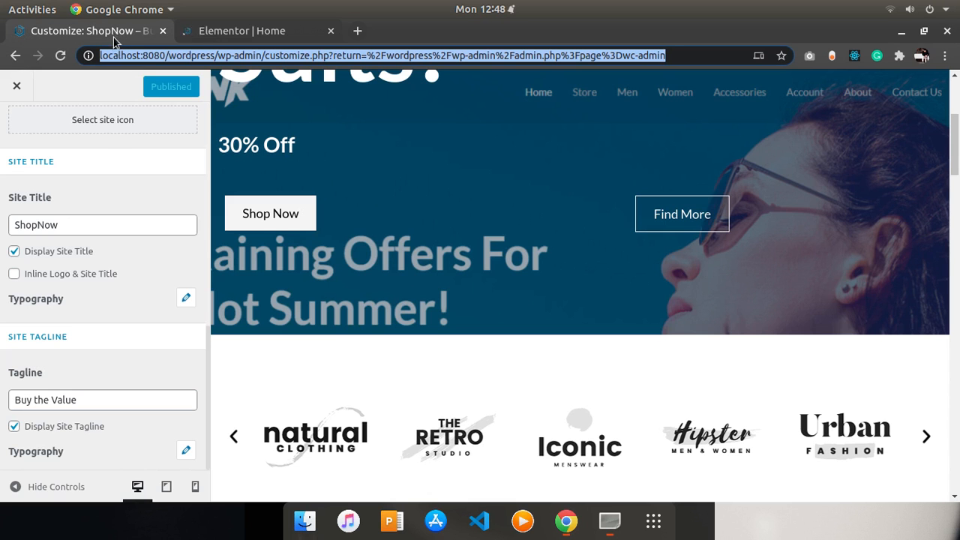
click(16, 88)
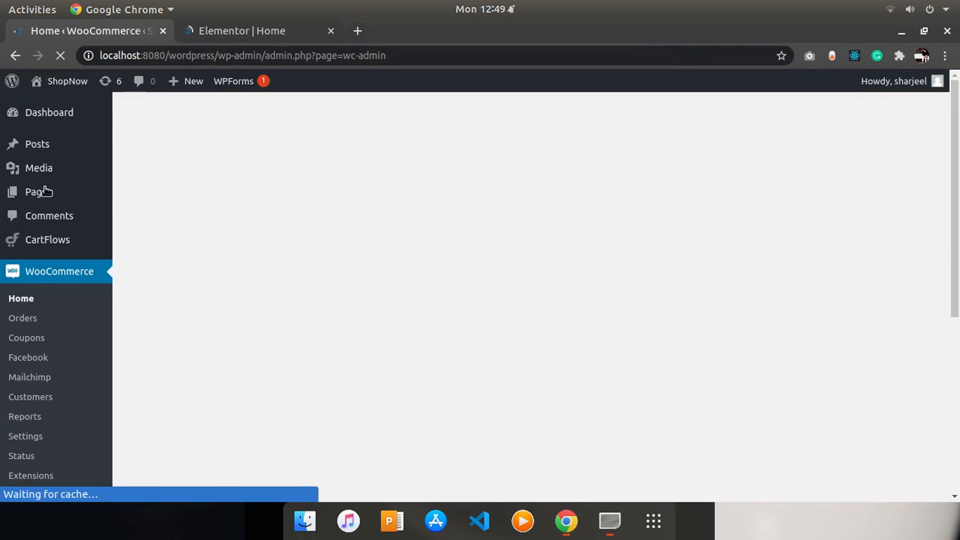
mouse_move(45, 191)
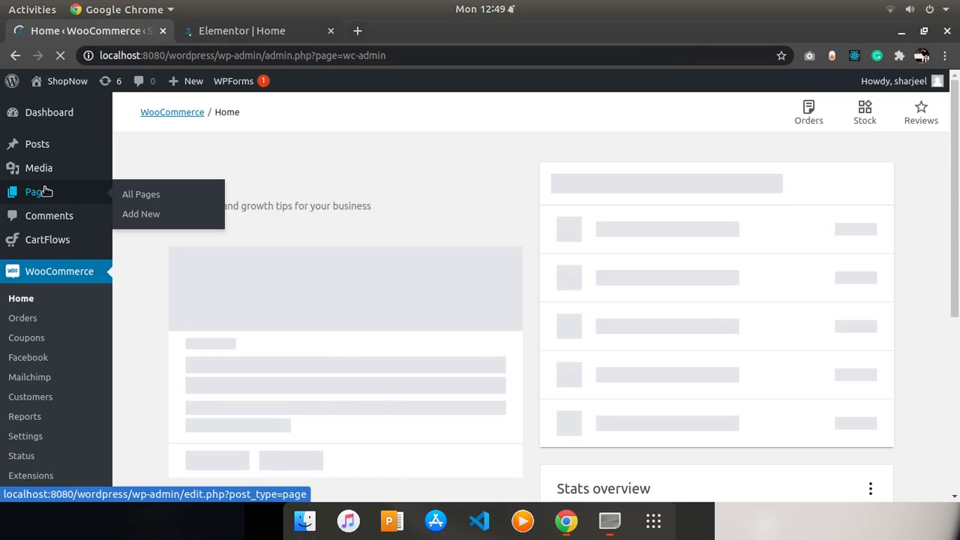
- Open the Pages list to locate the Home page, then return to the Elementor editor tab
click(41, 197)
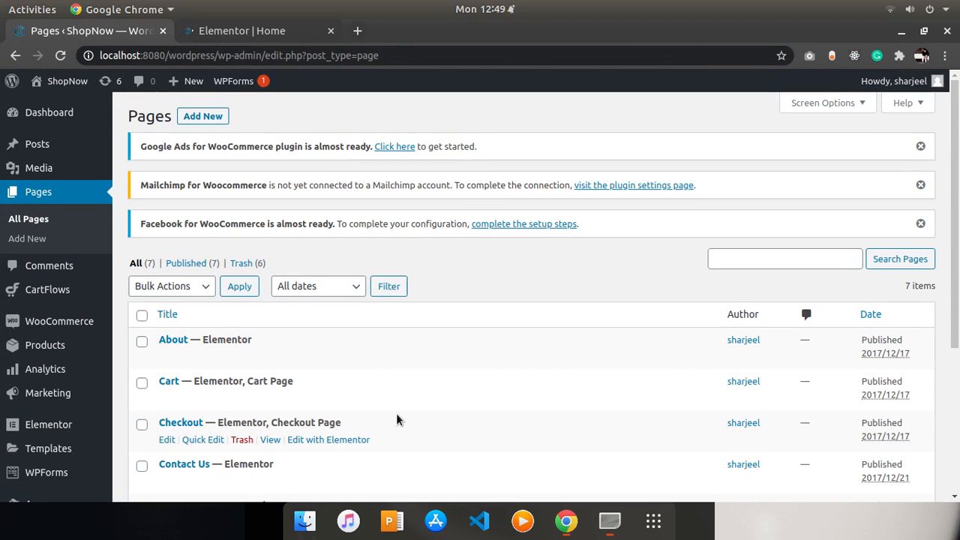
scroll(584, 294, down, 3)
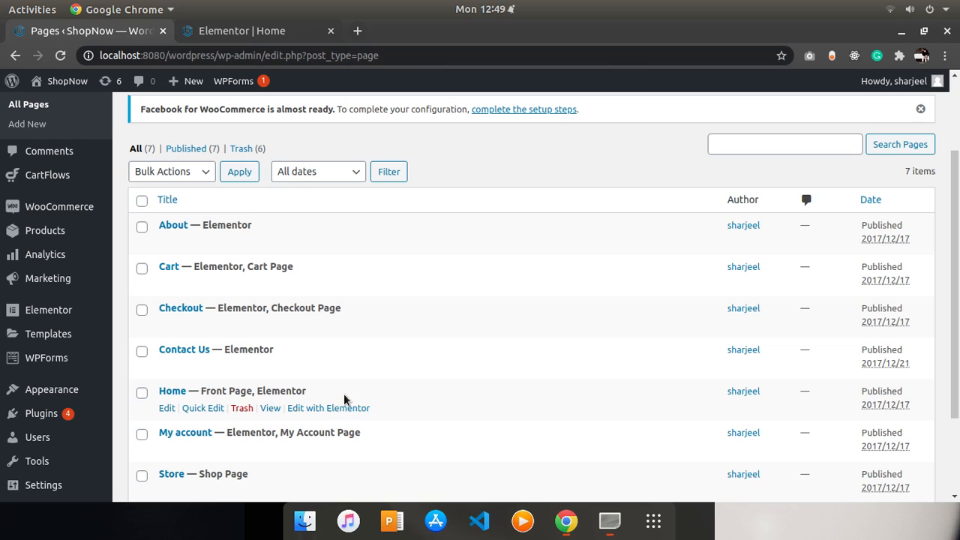
click(252, 34)
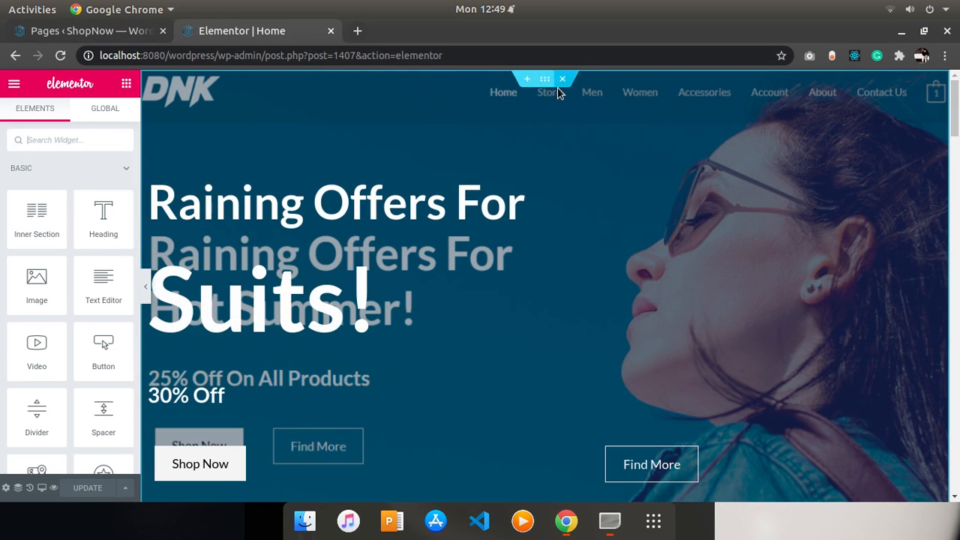
- Select the hero section and open its background image media dialog, browsing the upload and library tabs
click(543, 77)
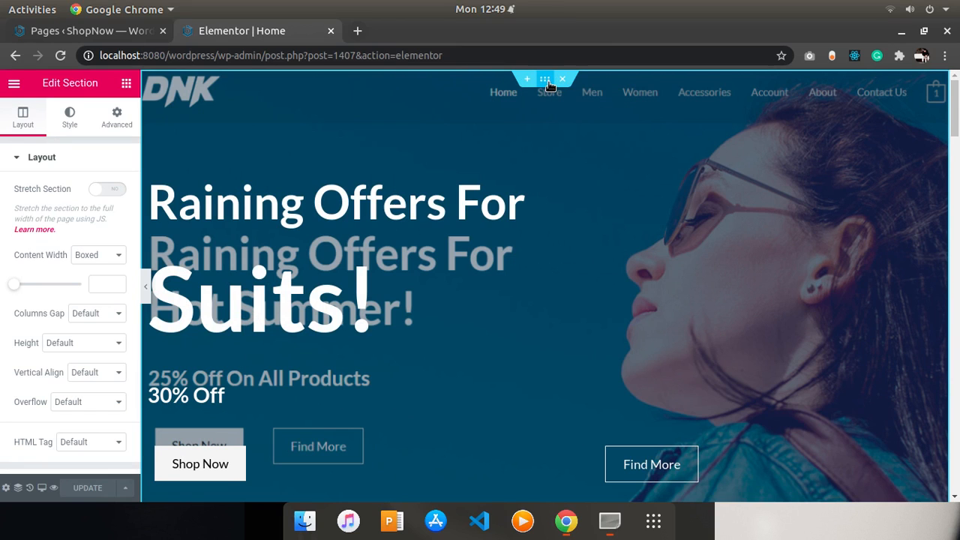
click(69, 125)
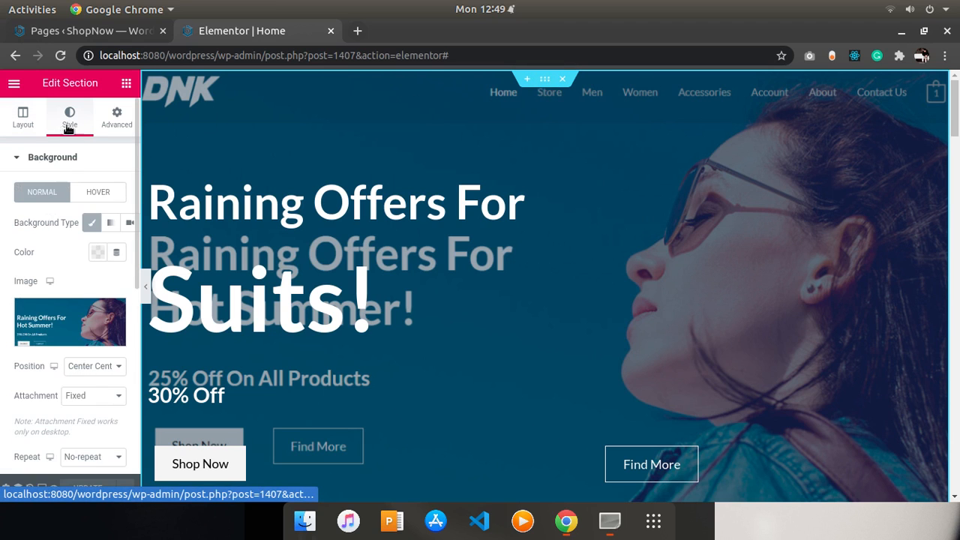
click(80, 310)
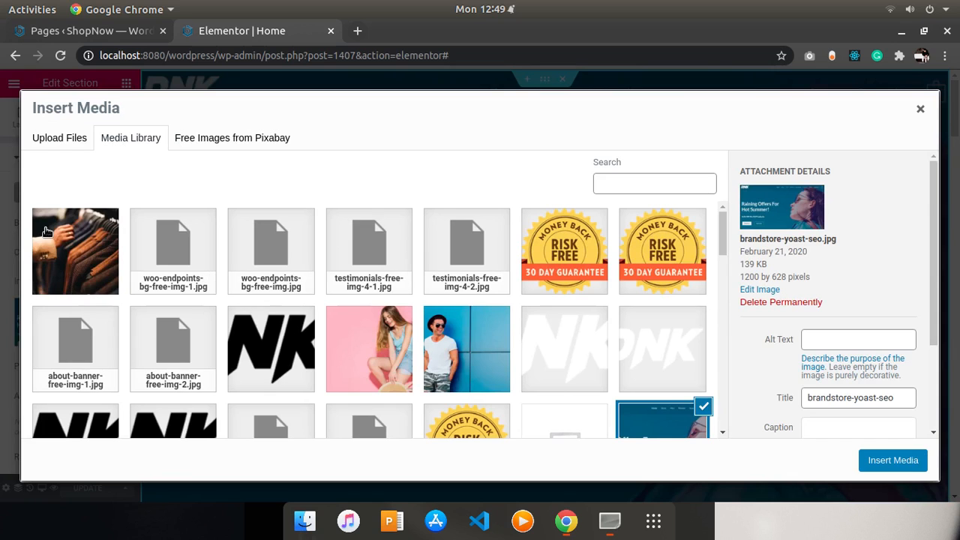
click(58, 142)
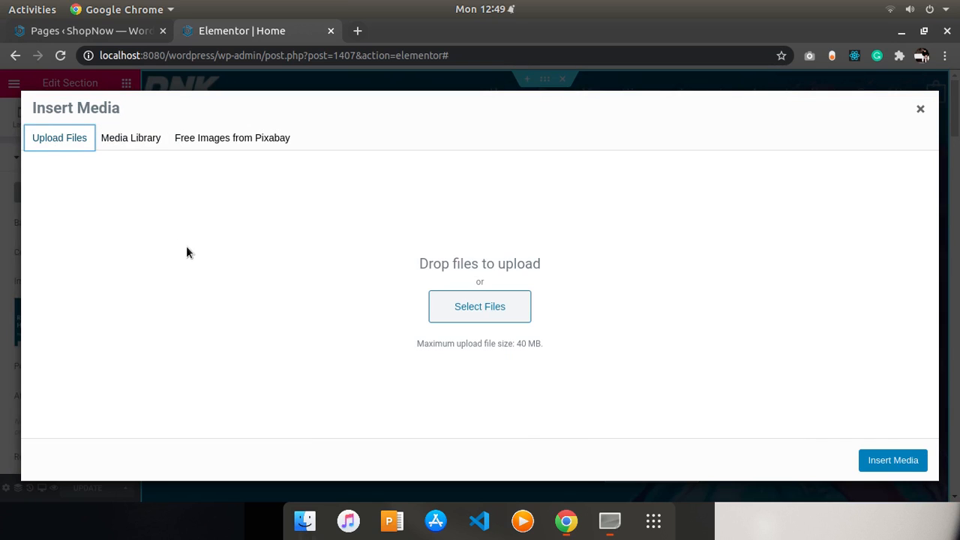
click(129, 141)
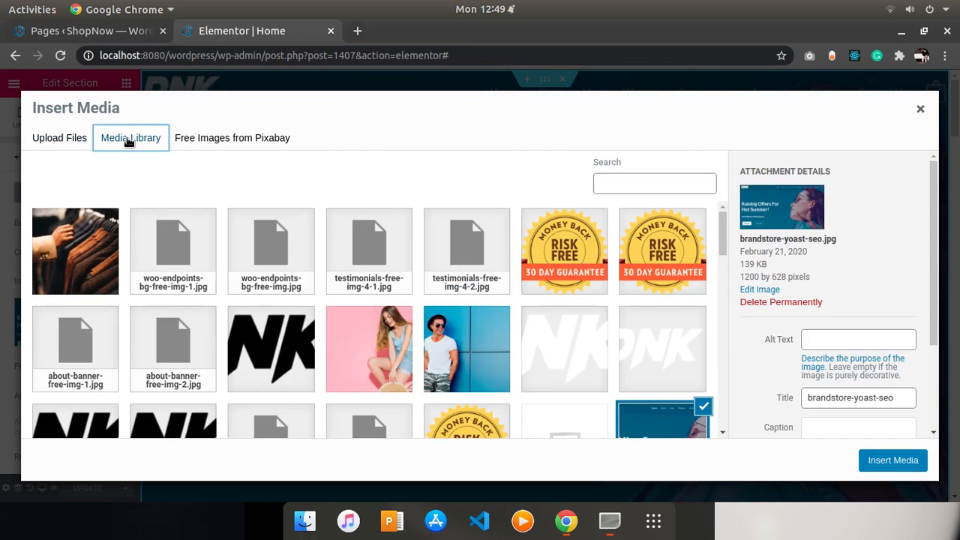
click(87, 250)
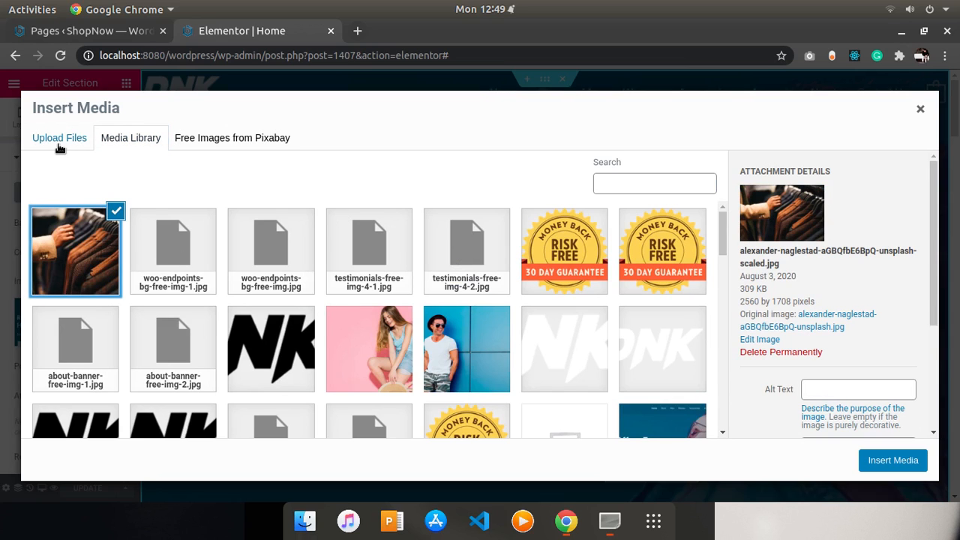
click(219, 136)
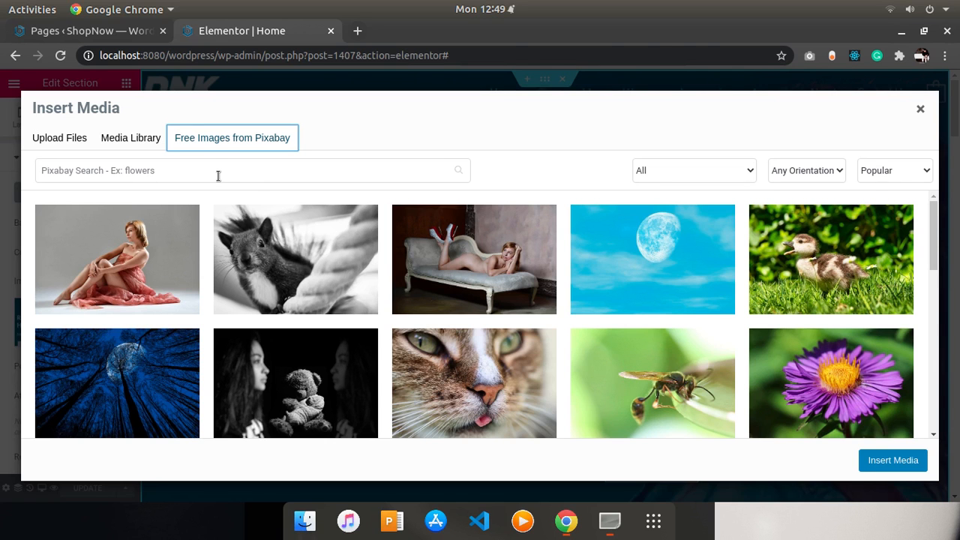
- Search Pixabay free images for cloths and insert one as the hero section background
click(219, 176)
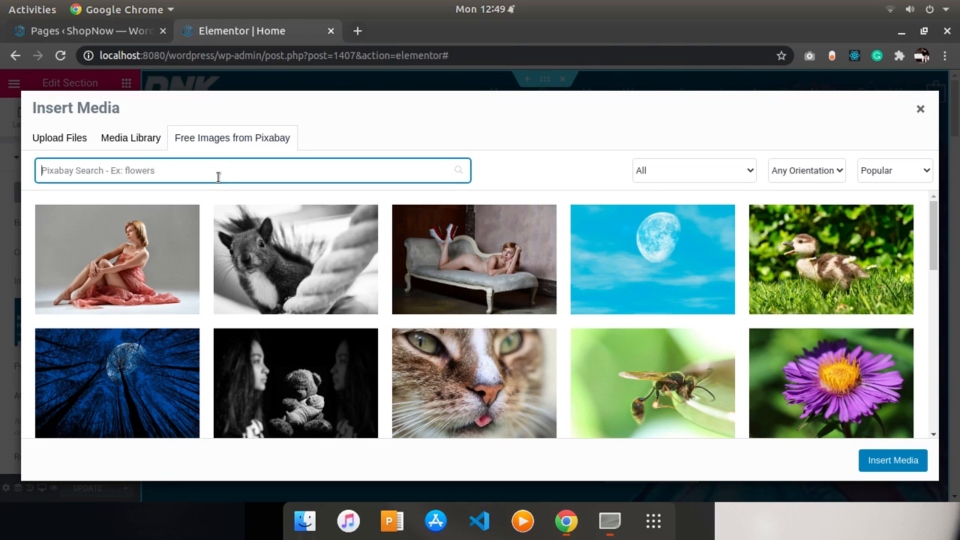
text(clo)
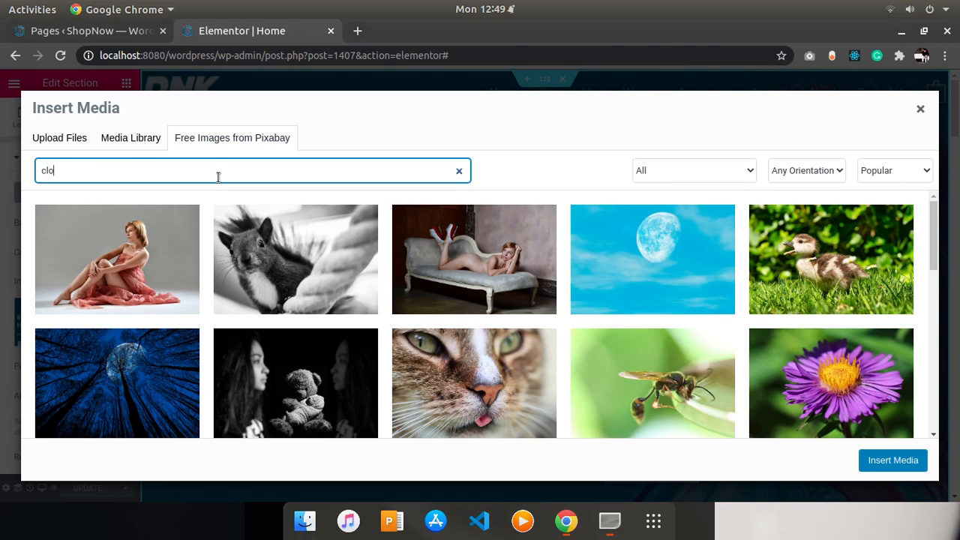
text(ths)
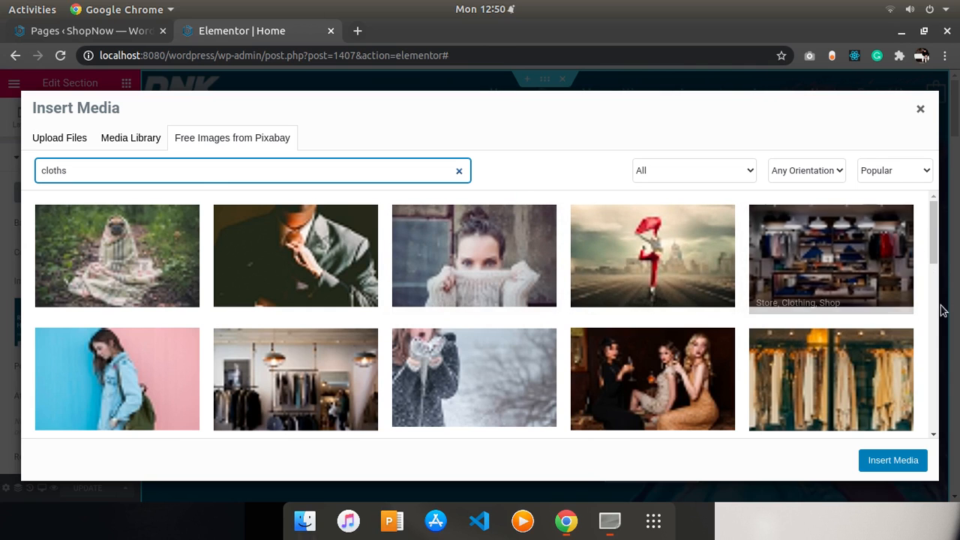
drag(934, 255, 925, 231)
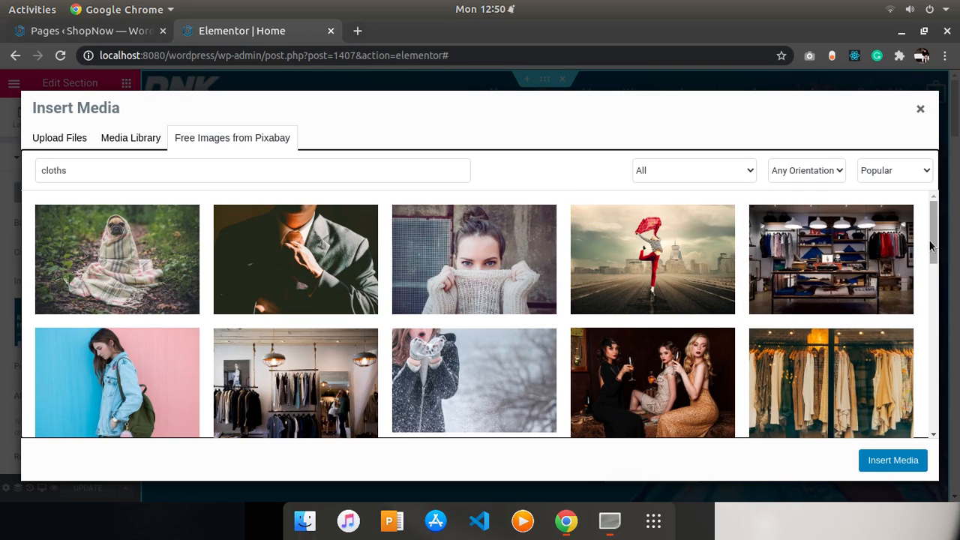
drag(935, 251, 931, 309)
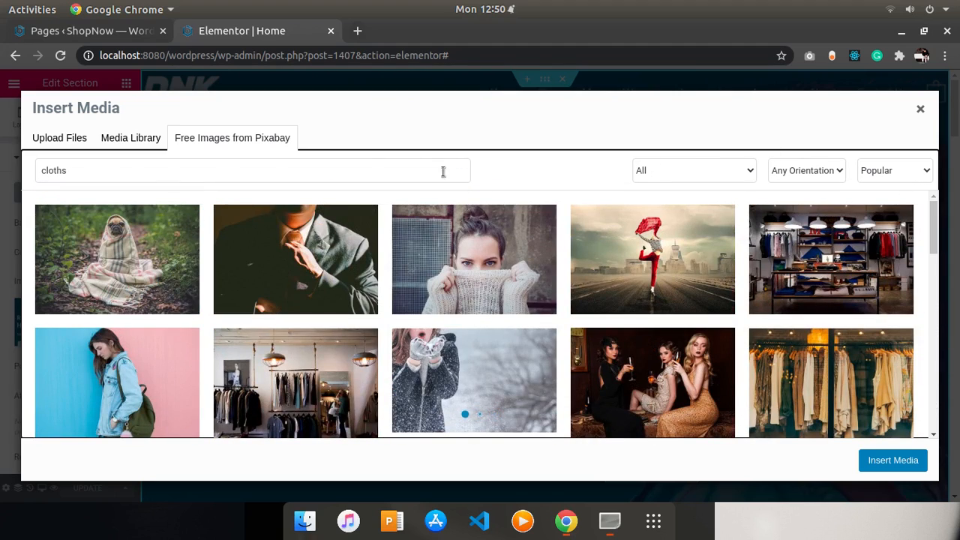
click(388, 162)
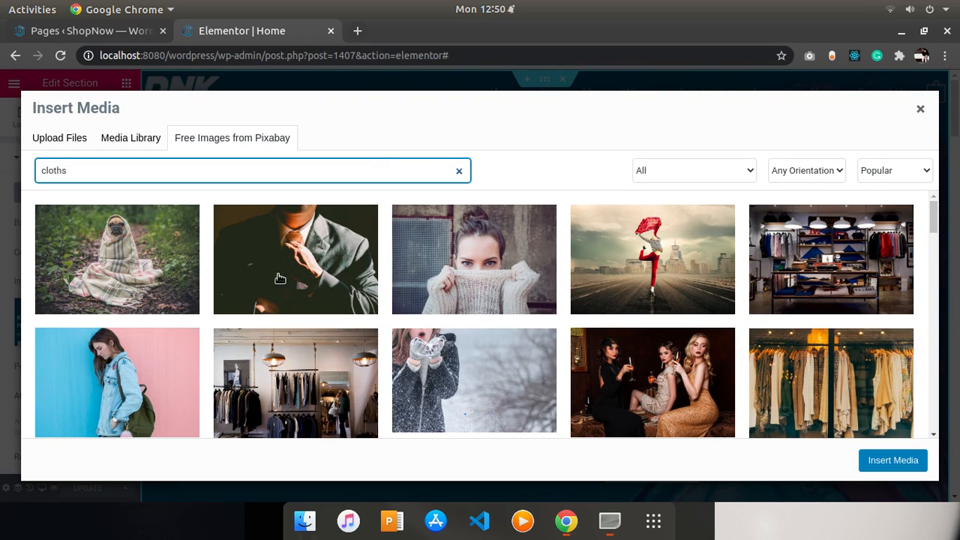
click(301, 258)
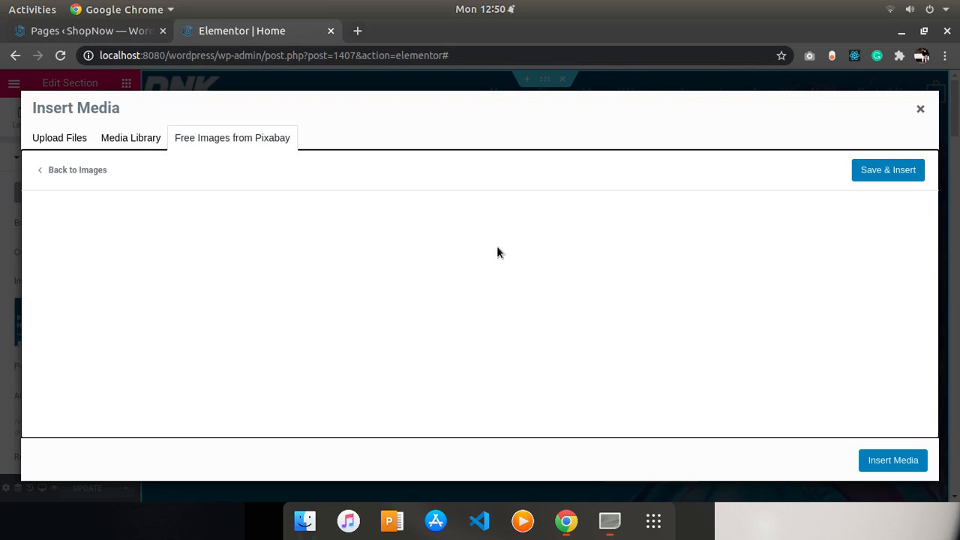
click(878, 168)
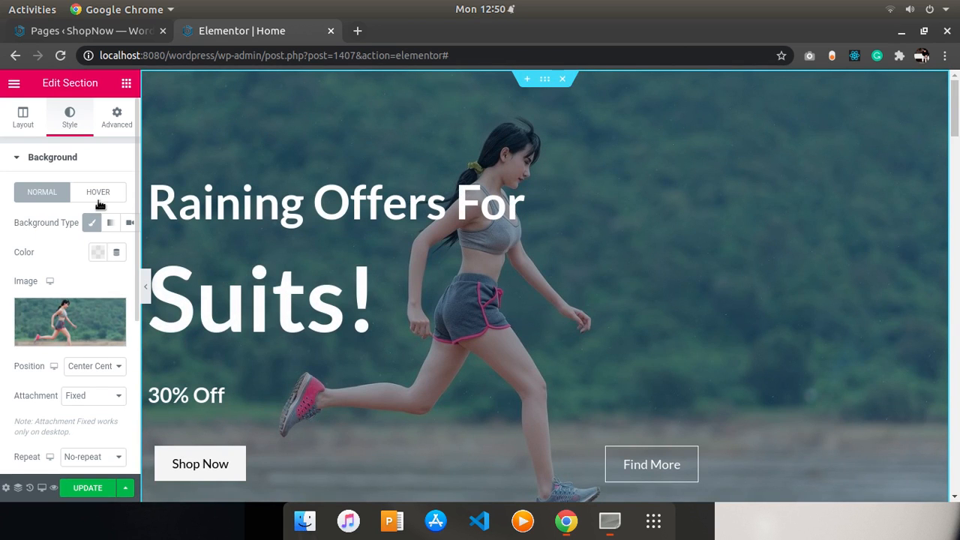
- Replace the hero background with the suits photo from the Media Library
click(94, 340)
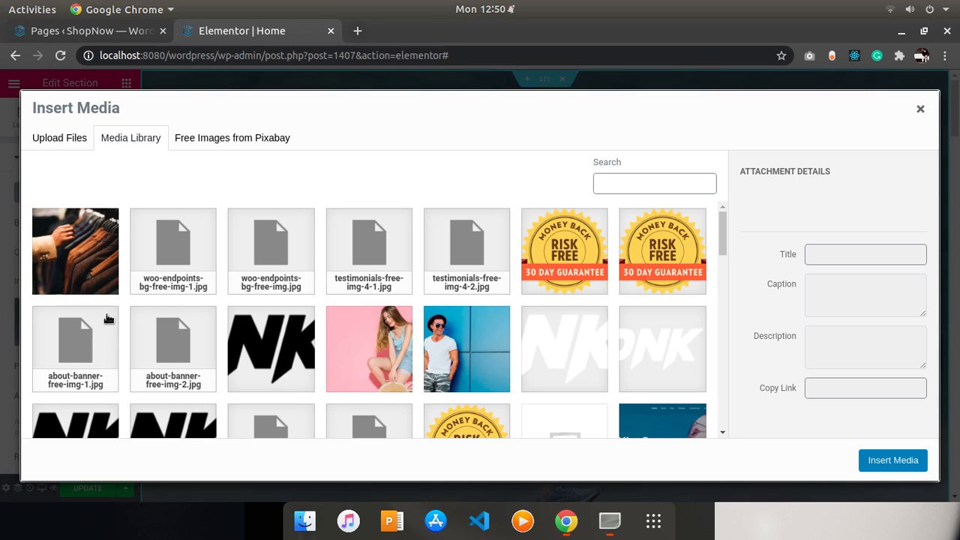
click(90, 258)
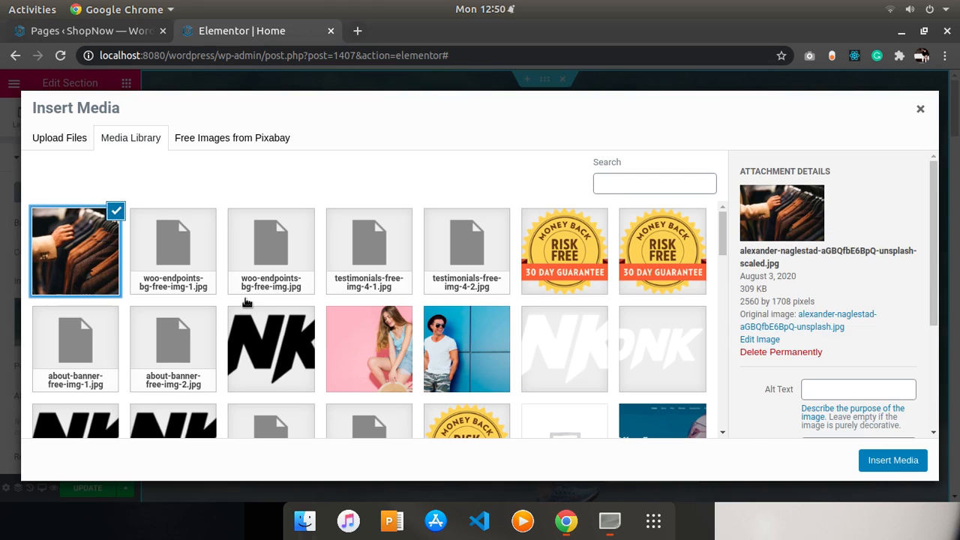
click(897, 460)
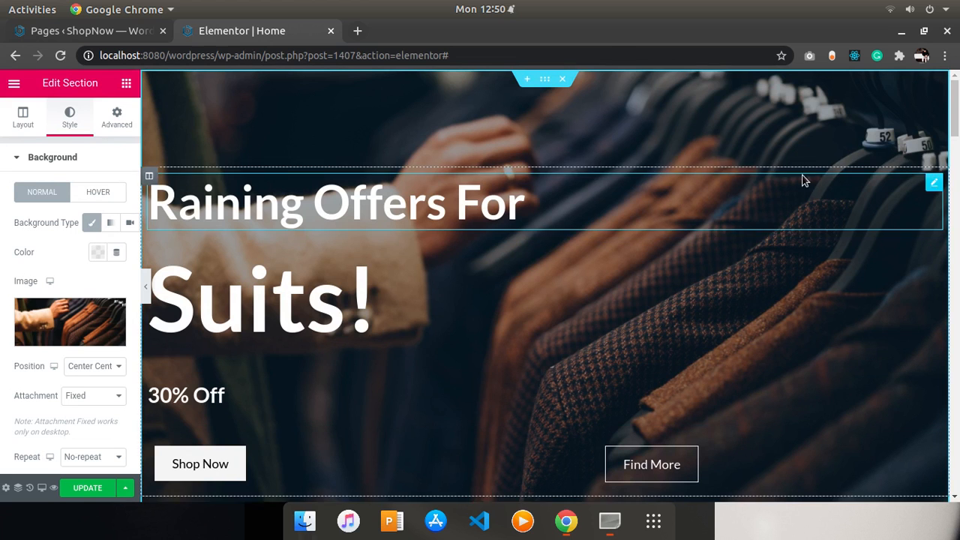
- Open Unsplash in a new tab and search its photos for suits
mouse_move(953, 109)
mouse_down()
mouse_move(958, 168)
mouse_move(955, 124)
mouse_up()
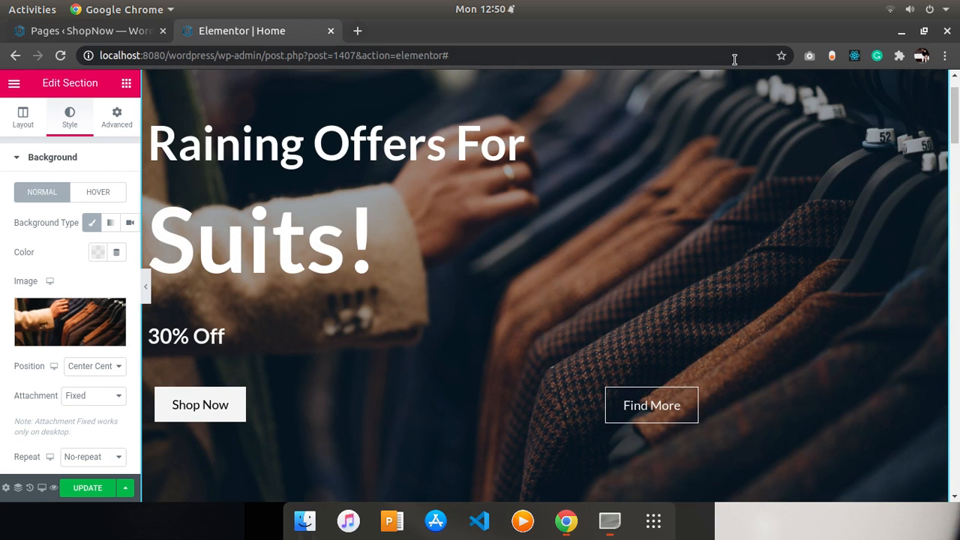
click(358, 30)
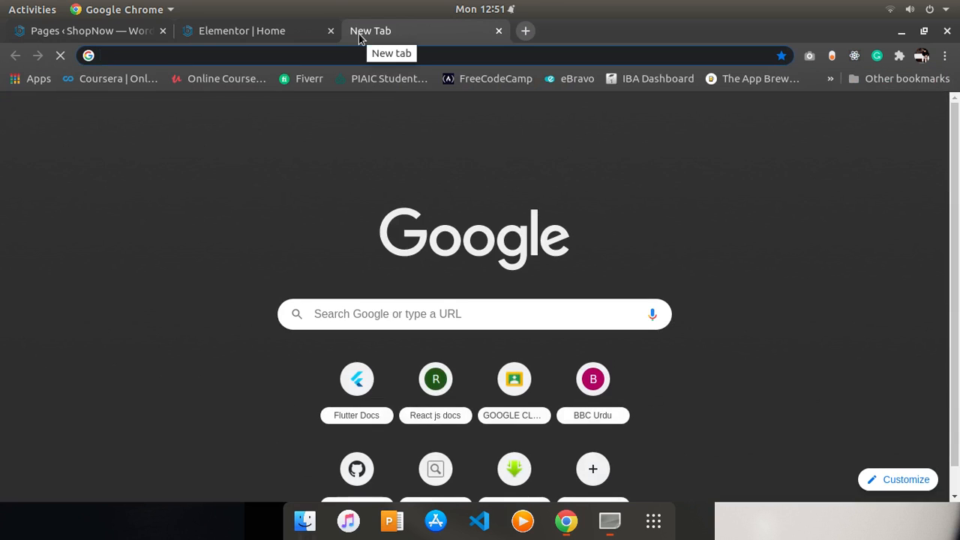
text(u)
key(Return)
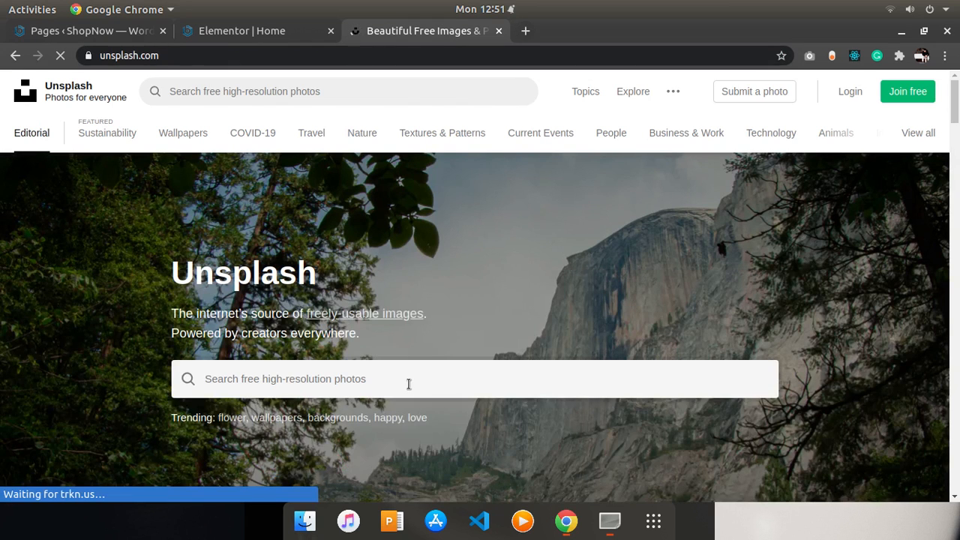
click(408, 380)
text(suits)
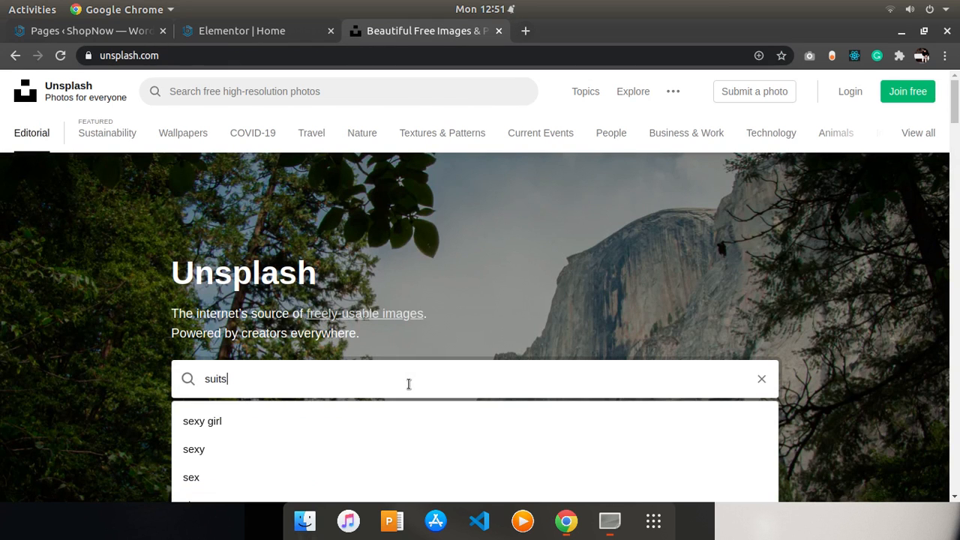
key(Return)
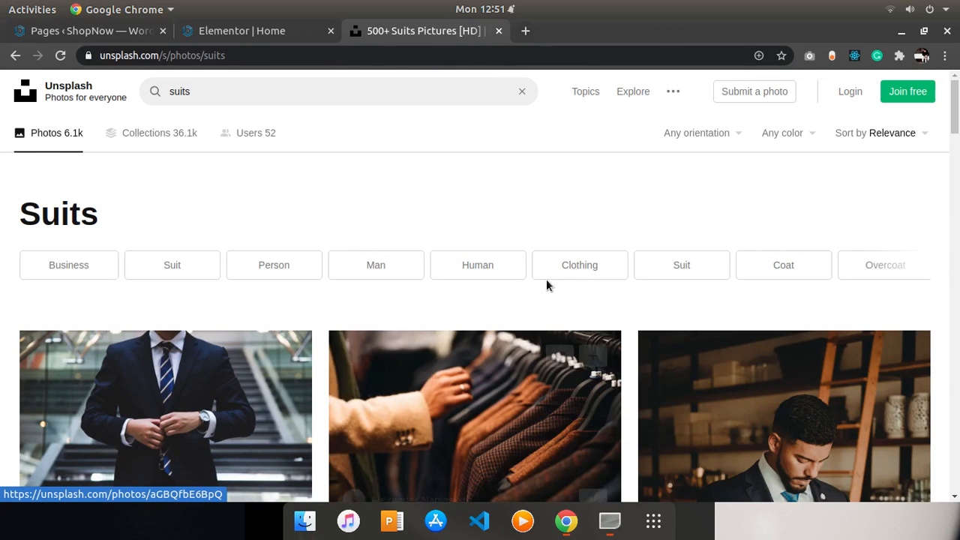
- Return to the Elementor editor and center-align the 'Raining Offers For' heading
click(98, 31)
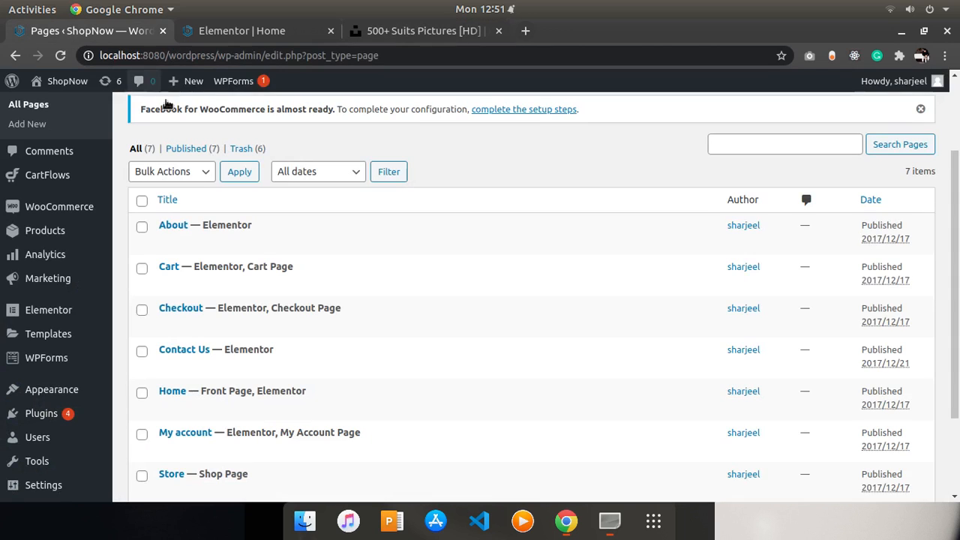
click(242, 39)
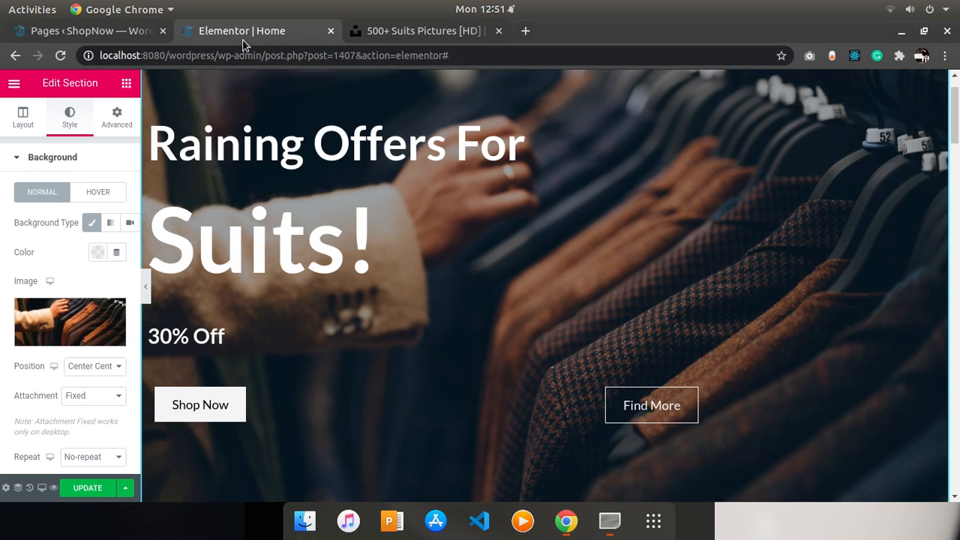
click(291, 172)
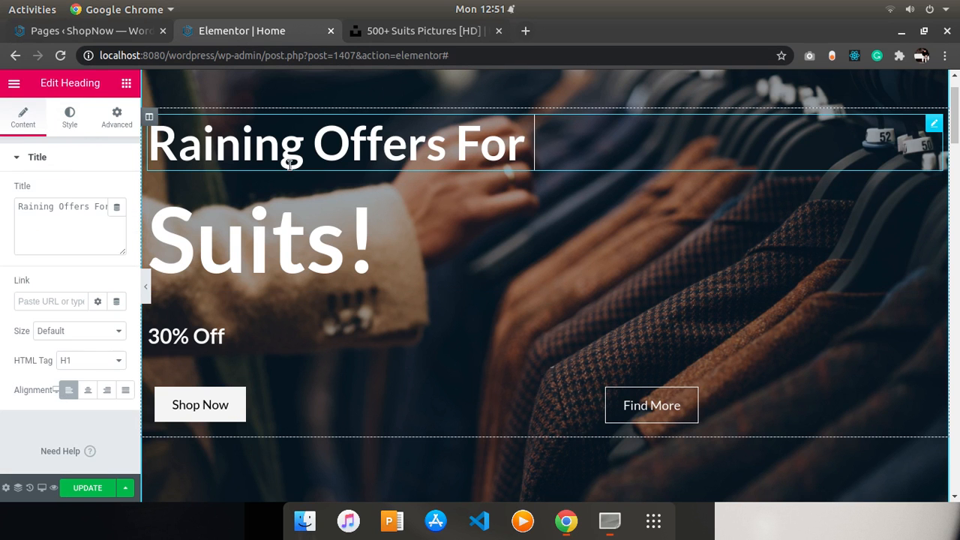
click(88, 390)
- Center-align the 'Suits!' heading and set its size to Small
click(251, 264)
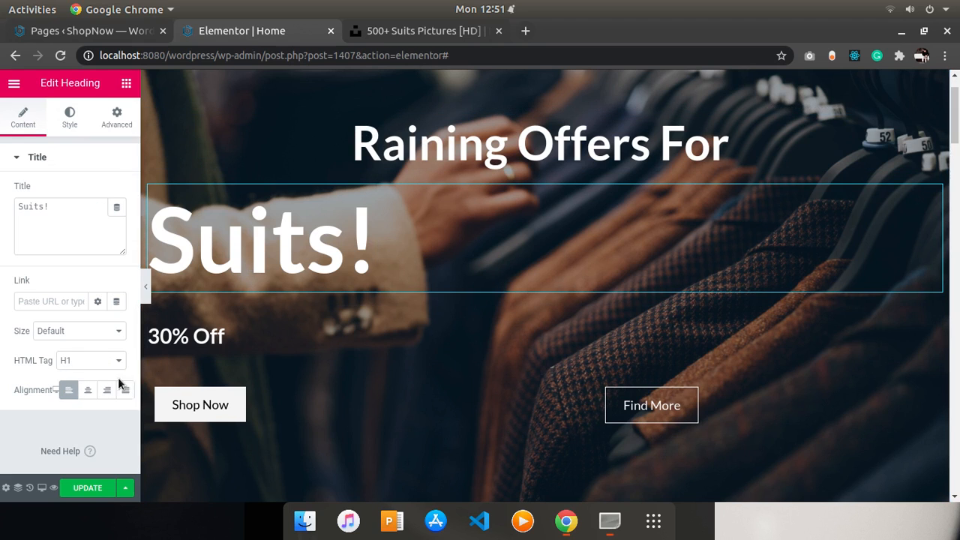
click(87, 390)
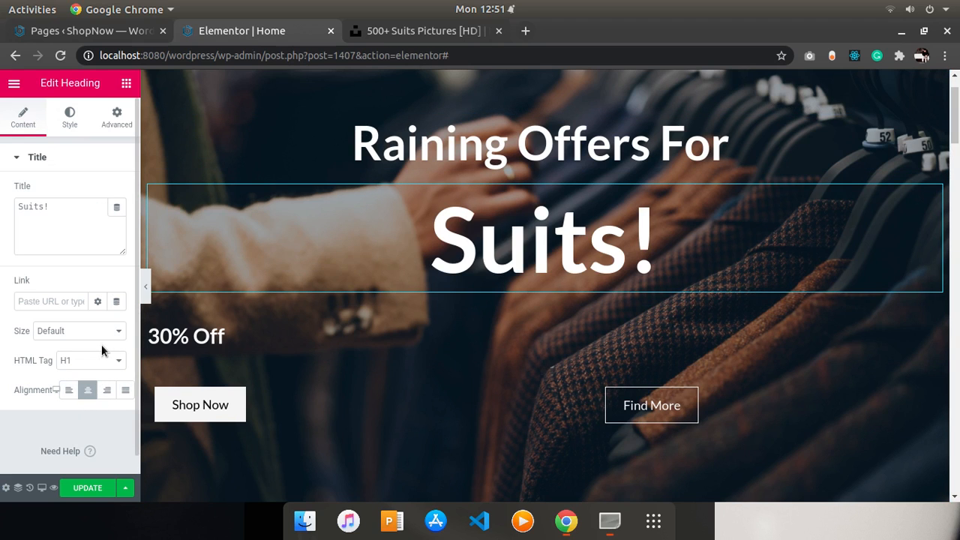
click(100, 334)
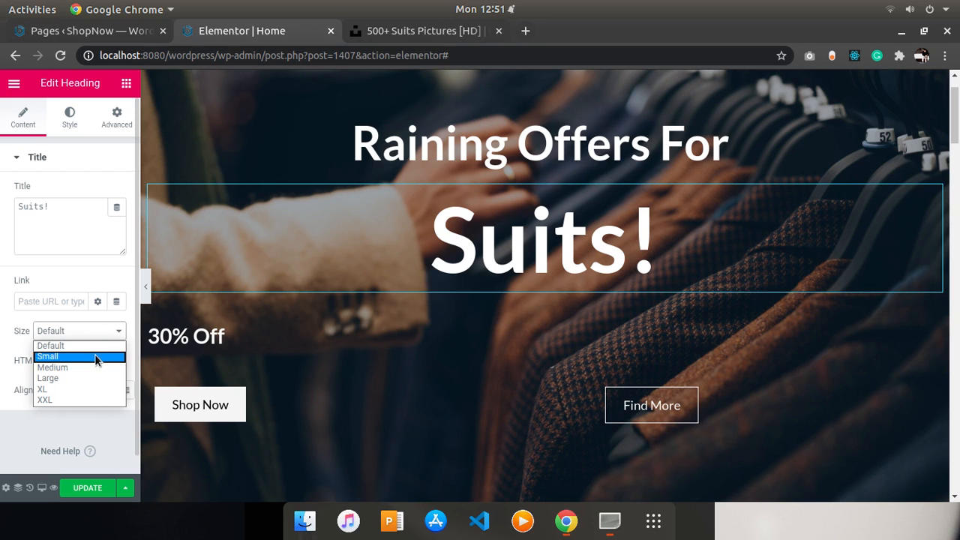
click(94, 356)
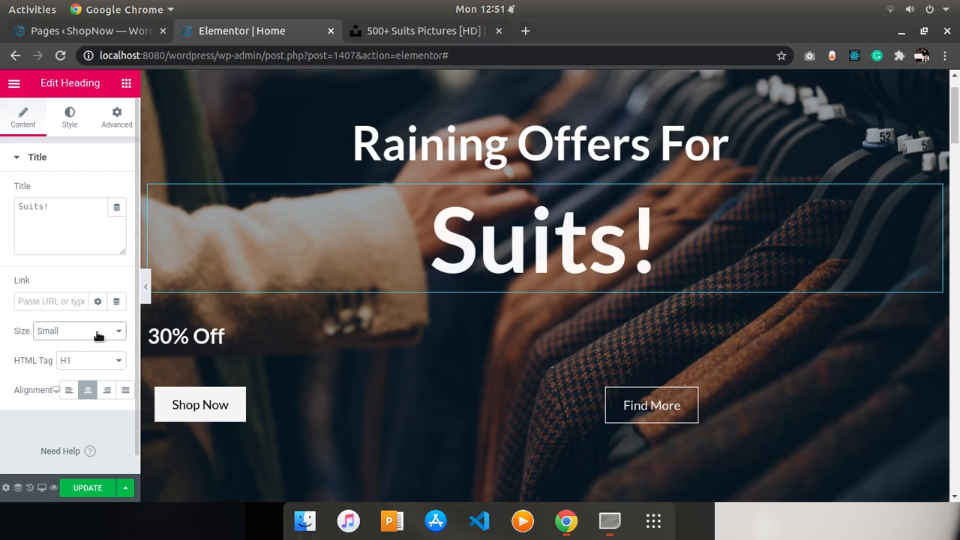
click(99, 336)
- Review the 'Suits!' heading's style and content settings
click(84, 381)
click(63, 131)
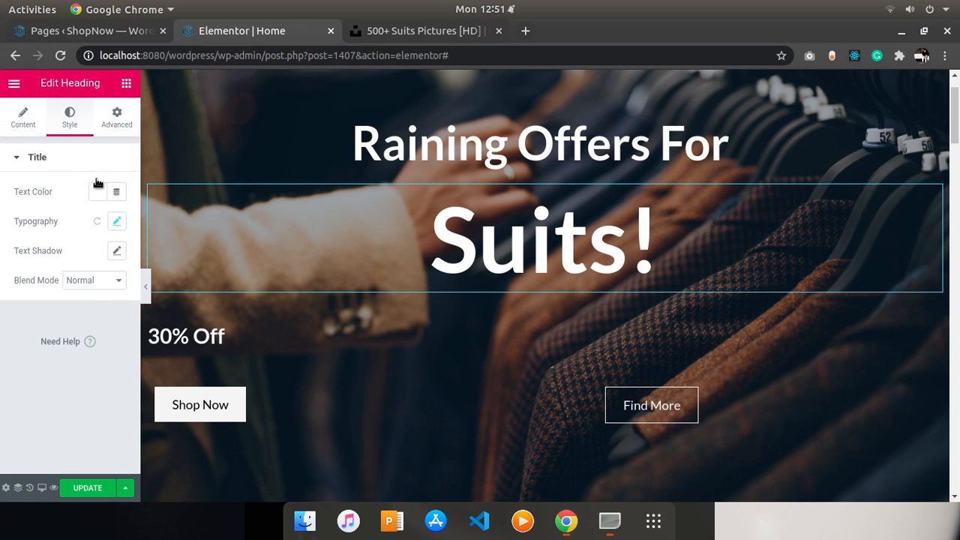
click(106, 118)
click(68, 118)
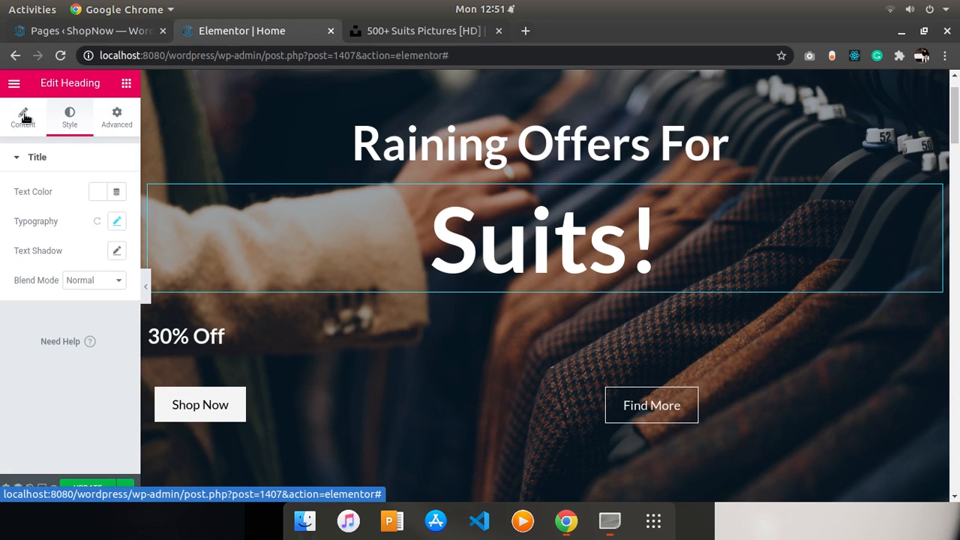
- Set the 'Suits!' heading's size to XL and its HTML tag to H2
click(24, 116)
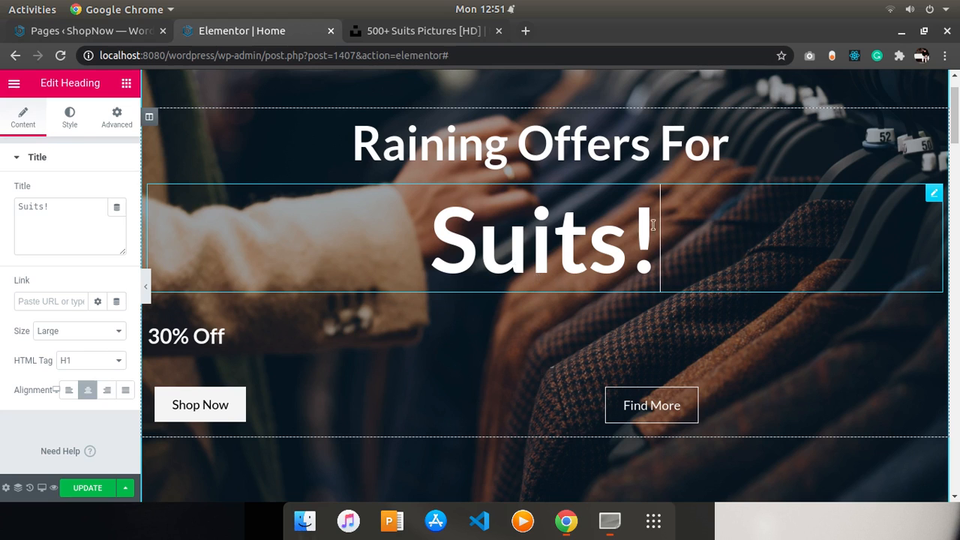
drag(652, 225, 447, 226)
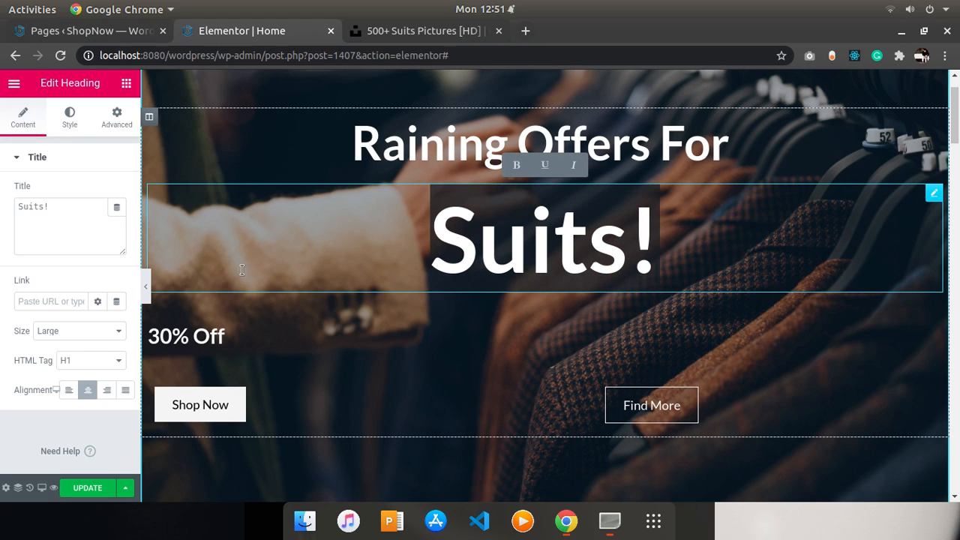
click(95, 337)
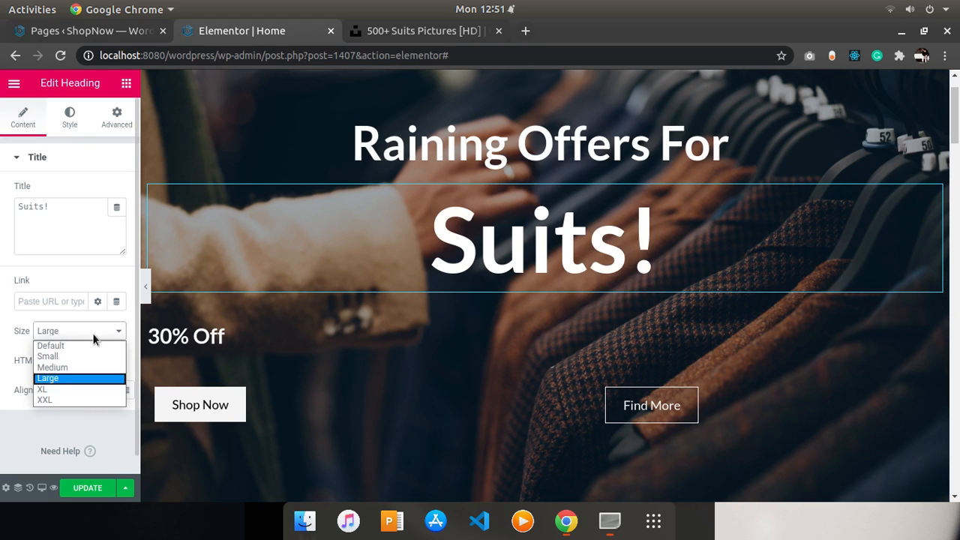
click(57, 391)
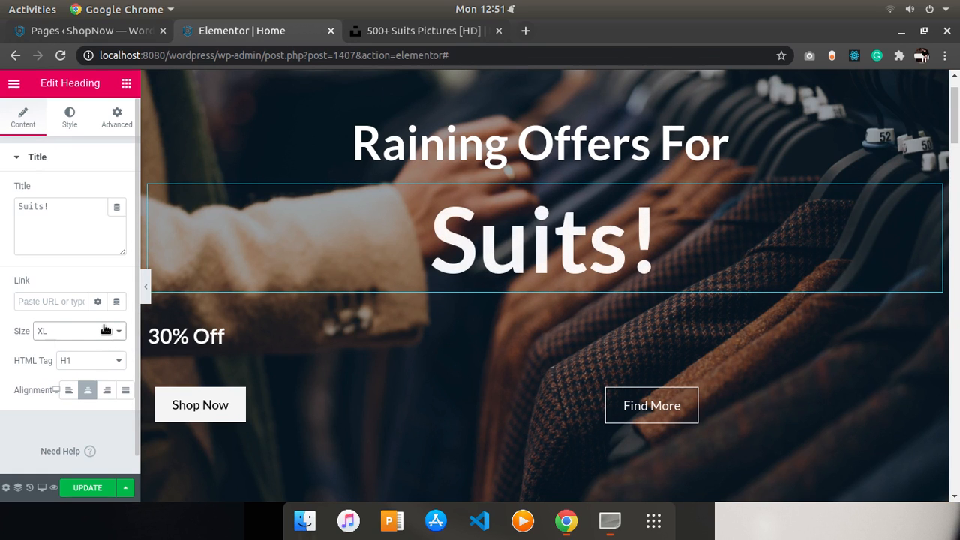
click(91, 370)
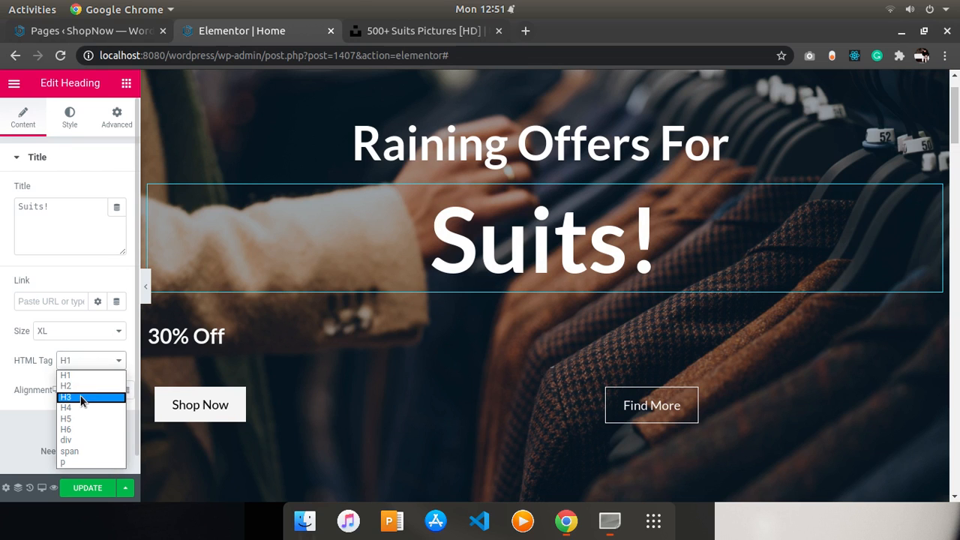
click(85, 396)
click(98, 364)
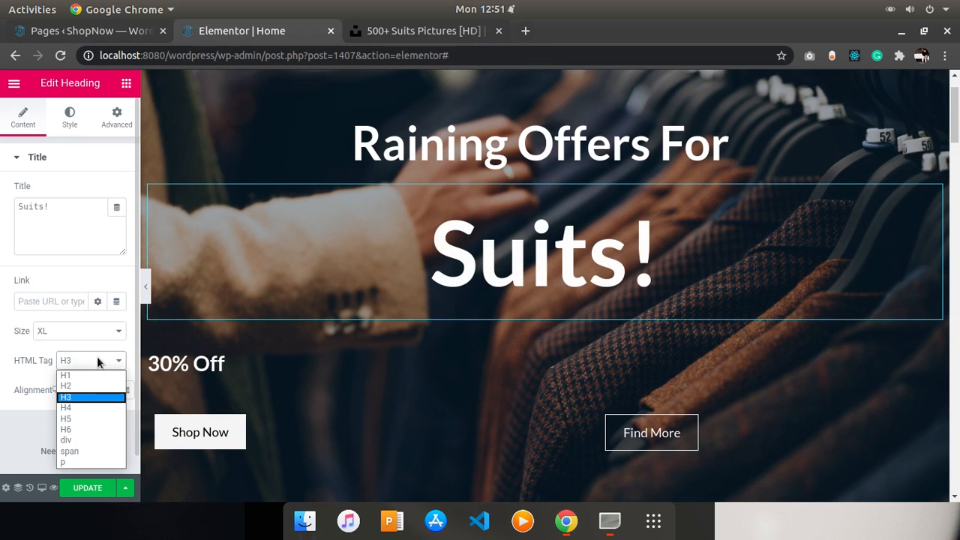
click(87, 387)
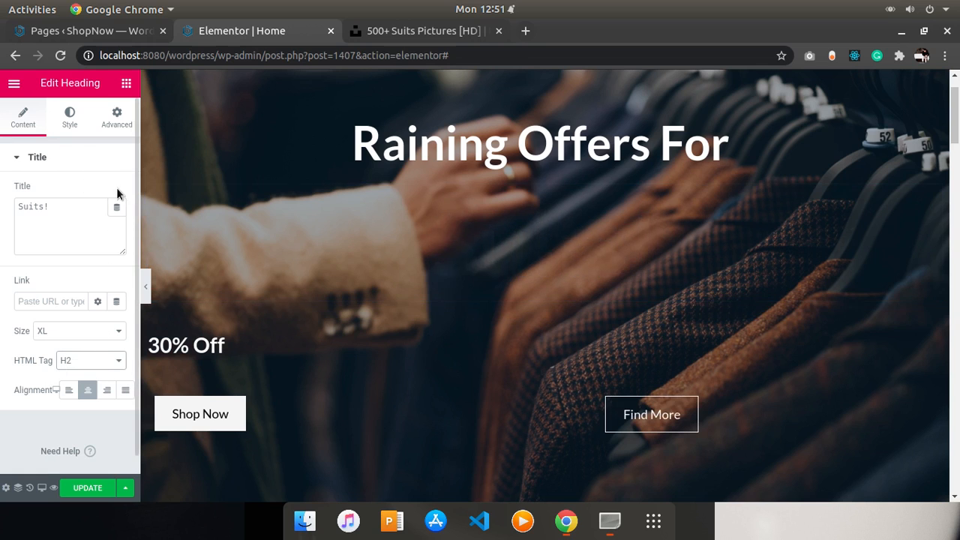
- Reset the 'Suits!' heading's typography and open its typography options
click(75, 118)
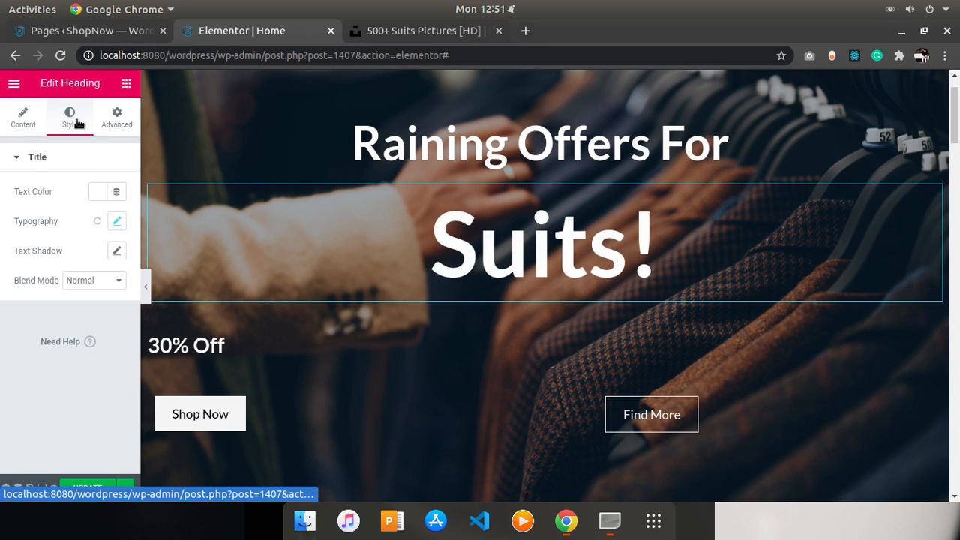
click(98, 224)
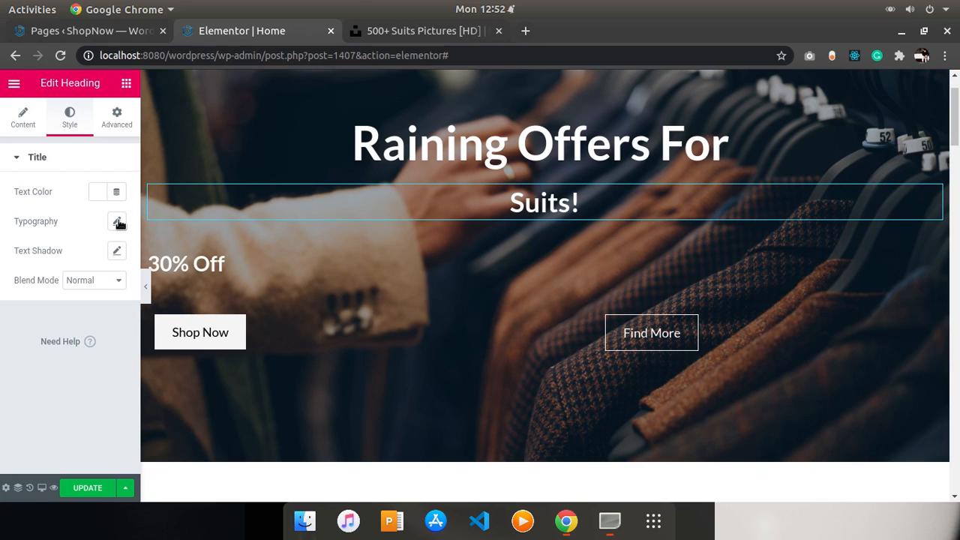
click(118, 222)
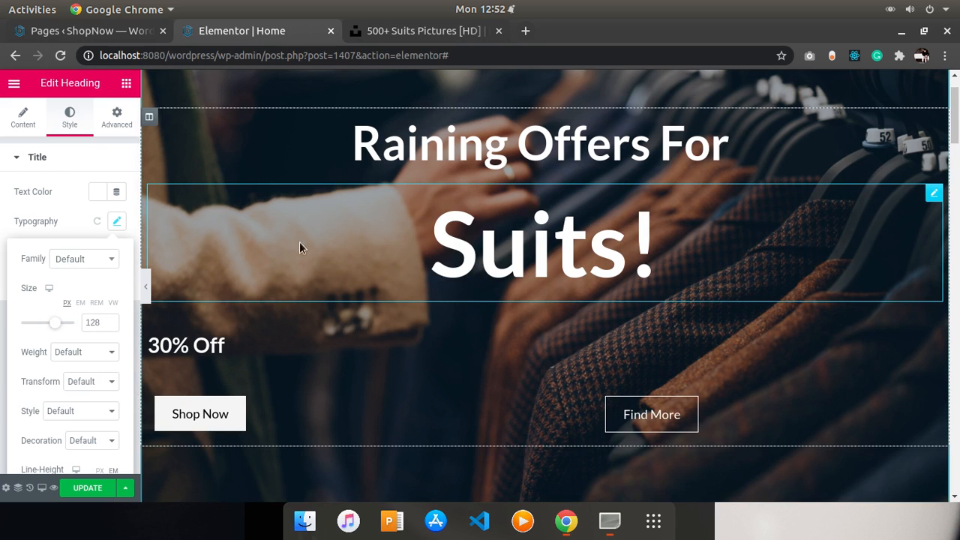
- Center-align the '30% Off' heading
click(219, 369)
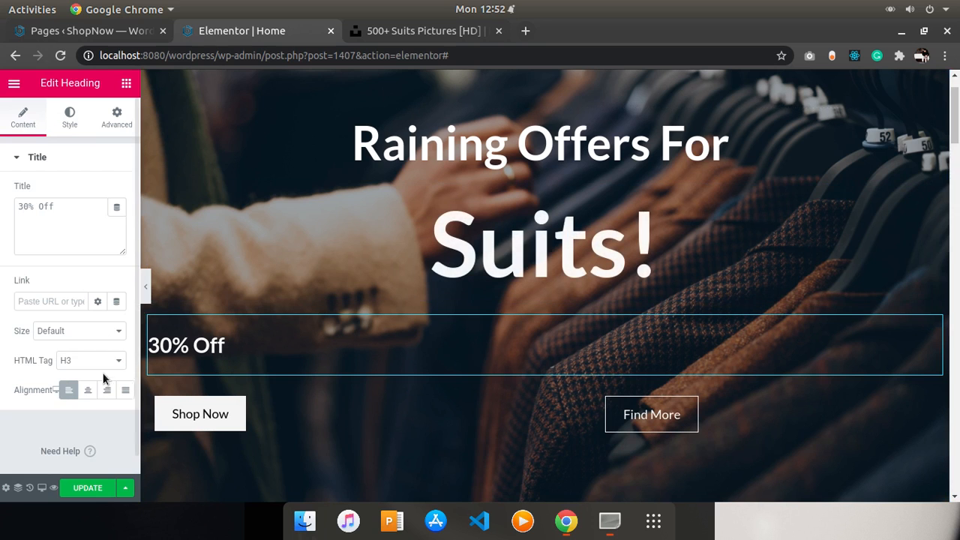
click(88, 390)
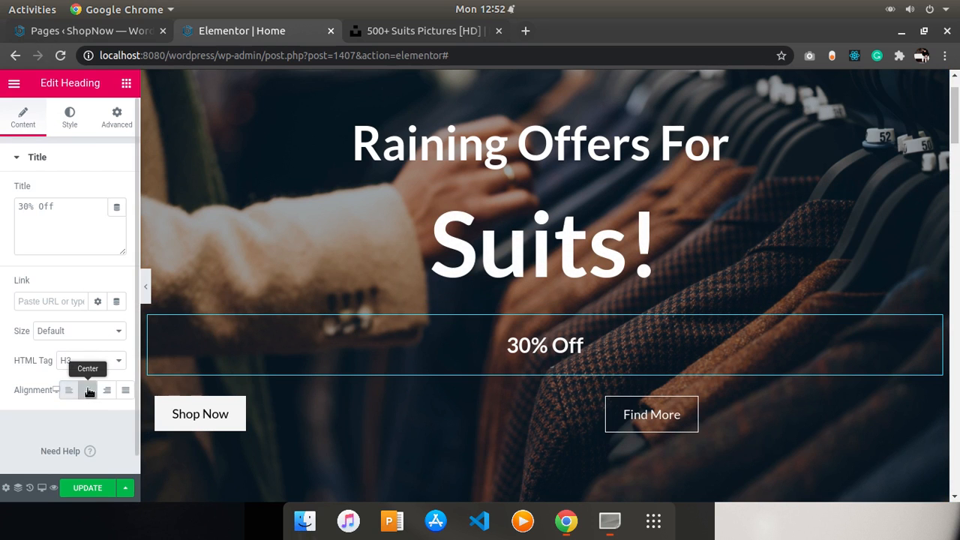
- Center-align the Shop Now and Find More buttons and update the page
click(320, 407)
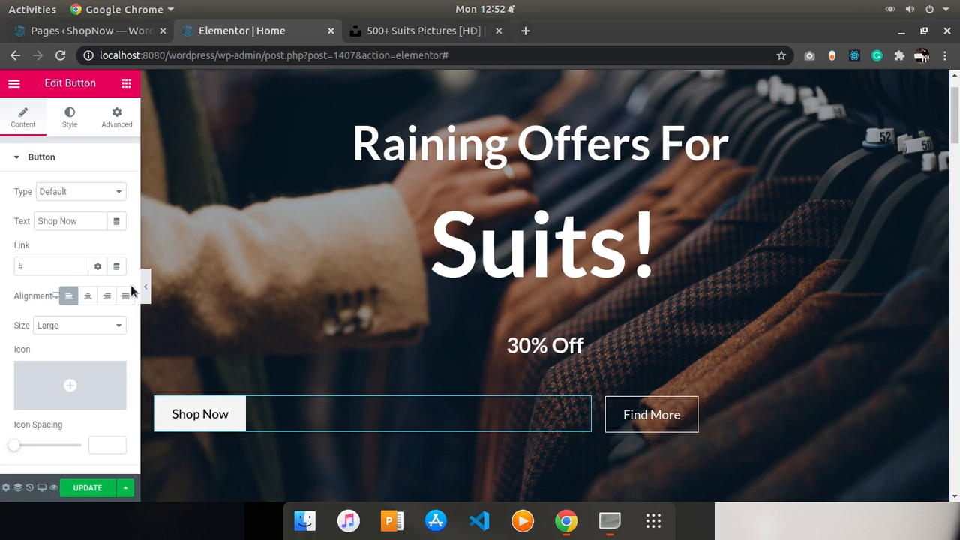
click(88, 296)
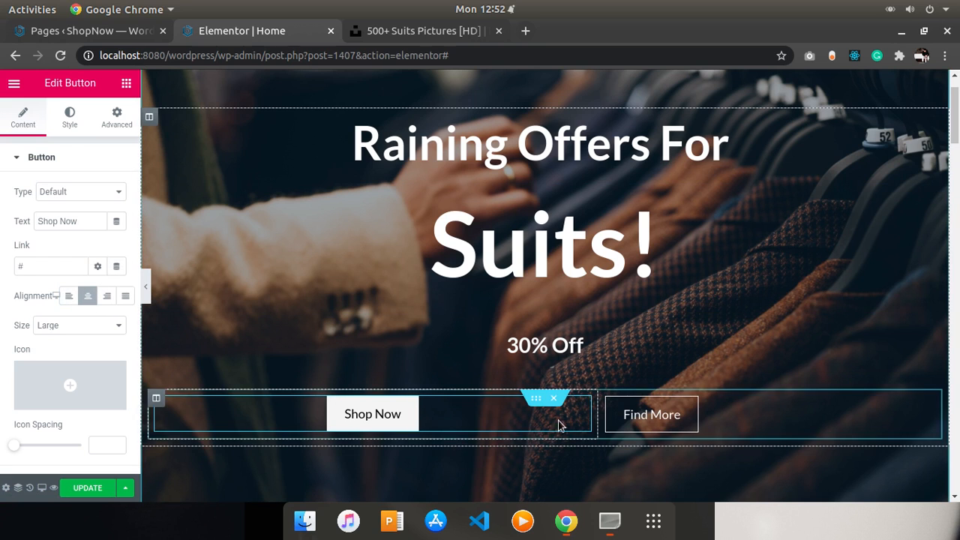
click(739, 417)
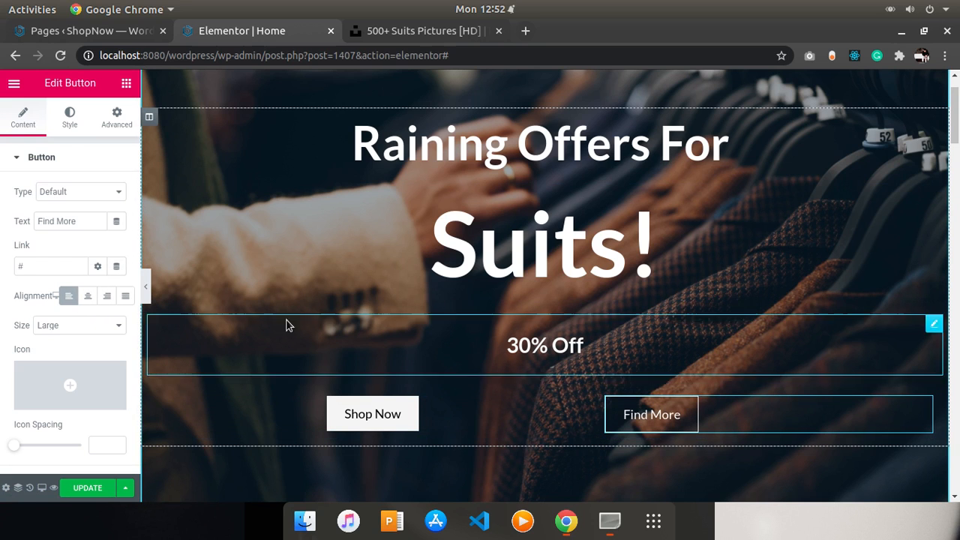
click(87, 297)
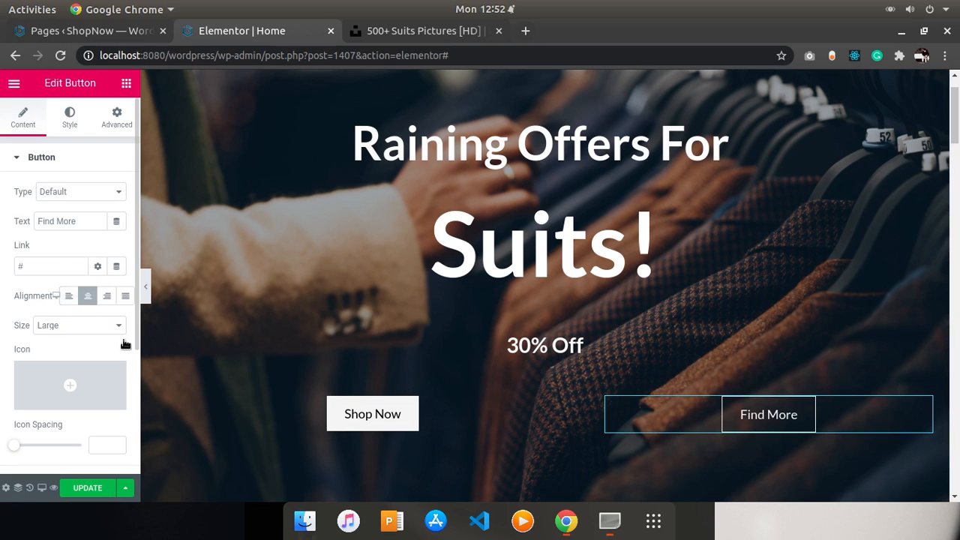
click(87, 488)
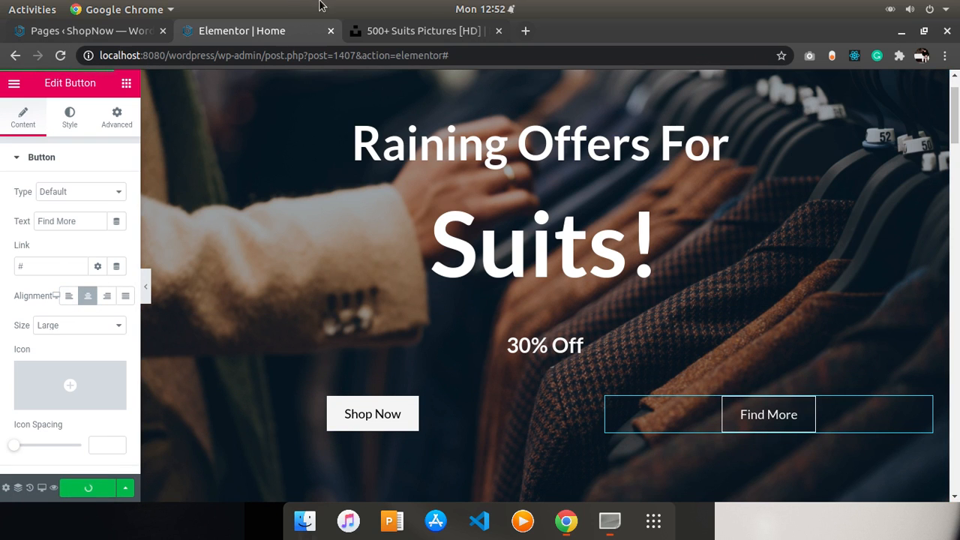
- Open the local WordPress site at localhost:8080 in the Unsplash tab
click(381, 30)
click(276, 34)
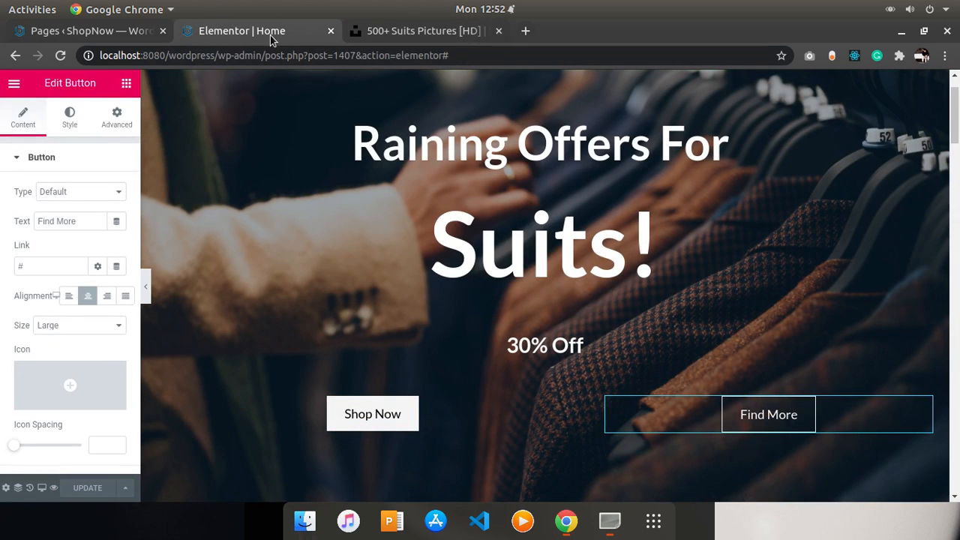
click(435, 42)
click(431, 48)
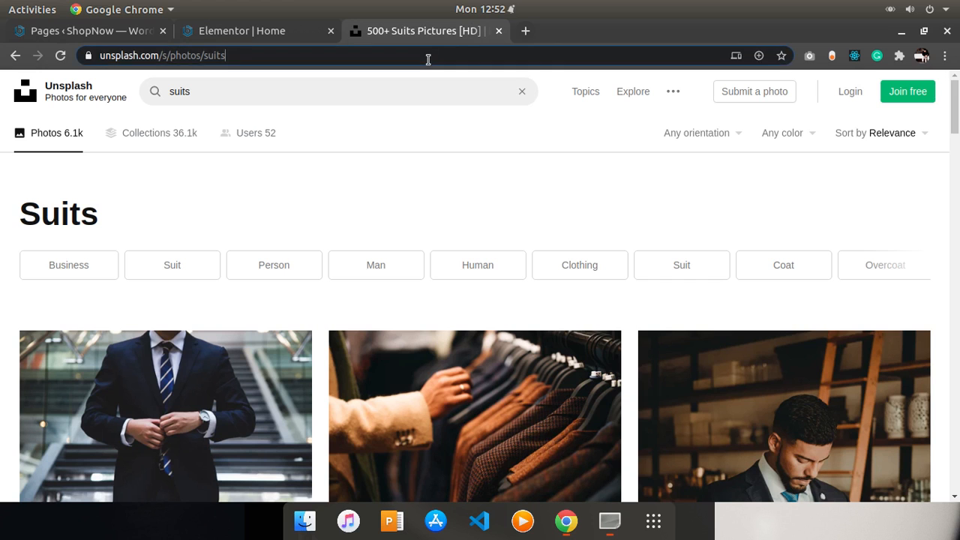
text(lo)
key(Return)
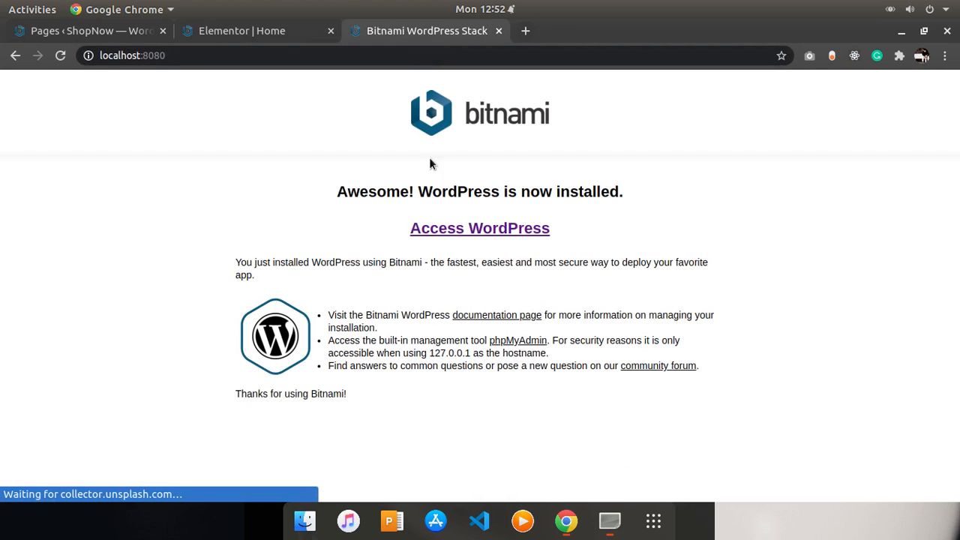
click(472, 228)
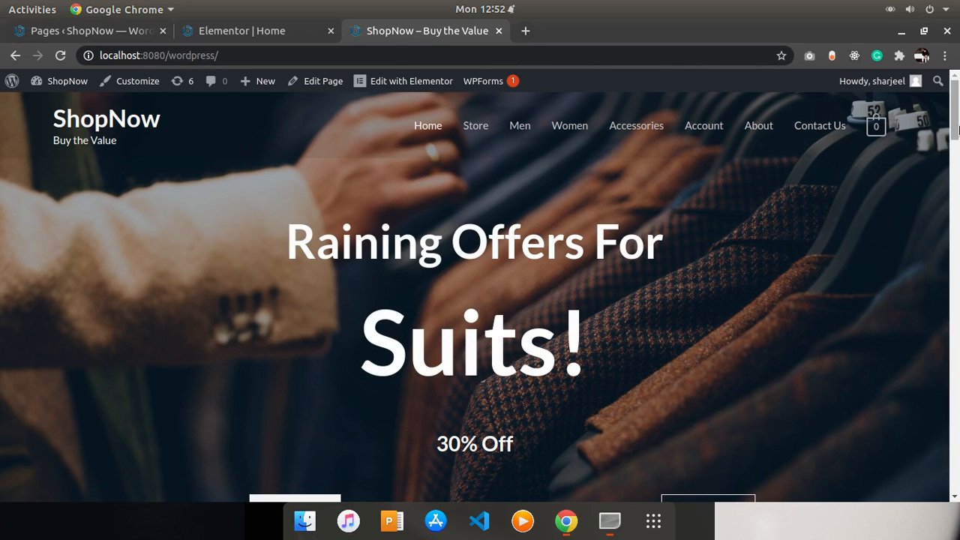
- Open the Store page from the site's menu and copy its address
mouse_move(956, 129)
mouse_down()
mouse_move(954, 190)
mouse_move(955, 136)
mouse_up()
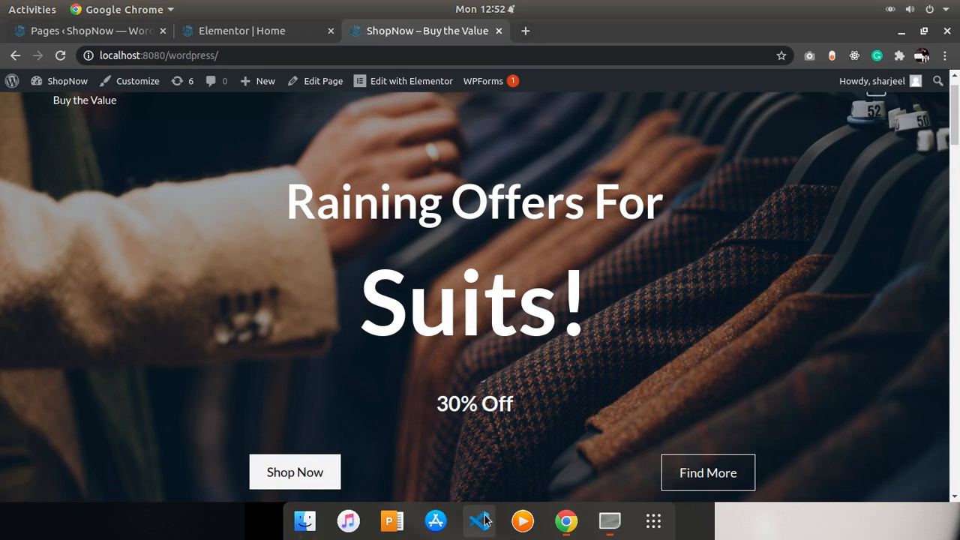
click(317, 482)
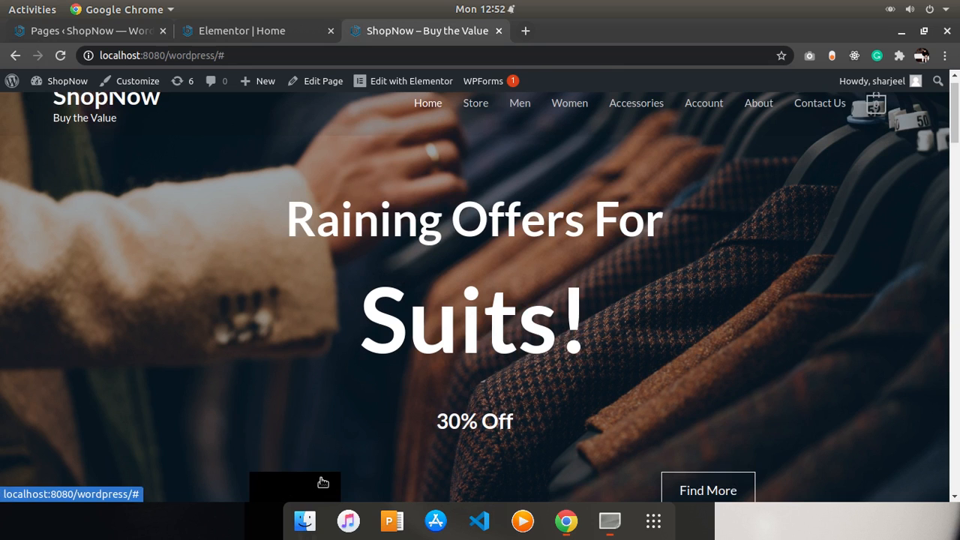
click(484, 107)
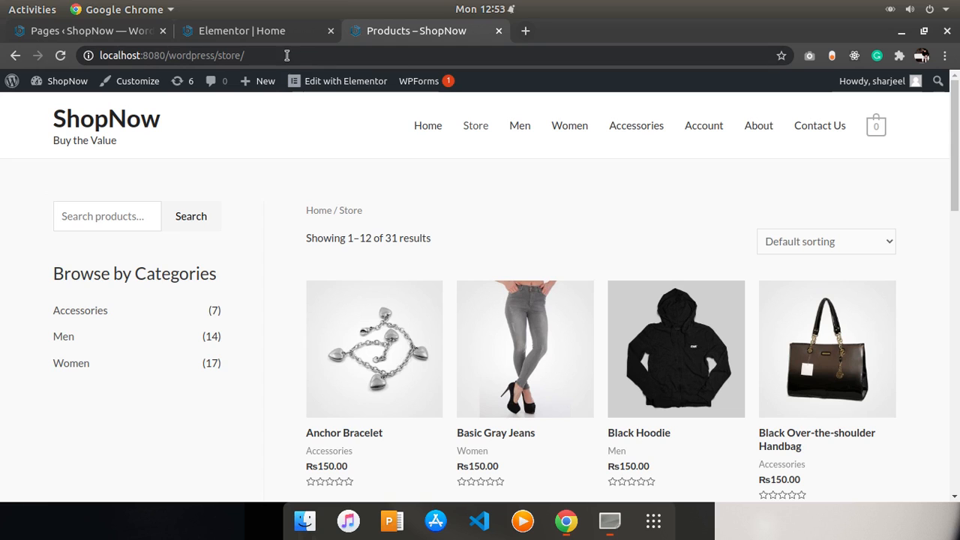
drag(271, 56, 149, 57)
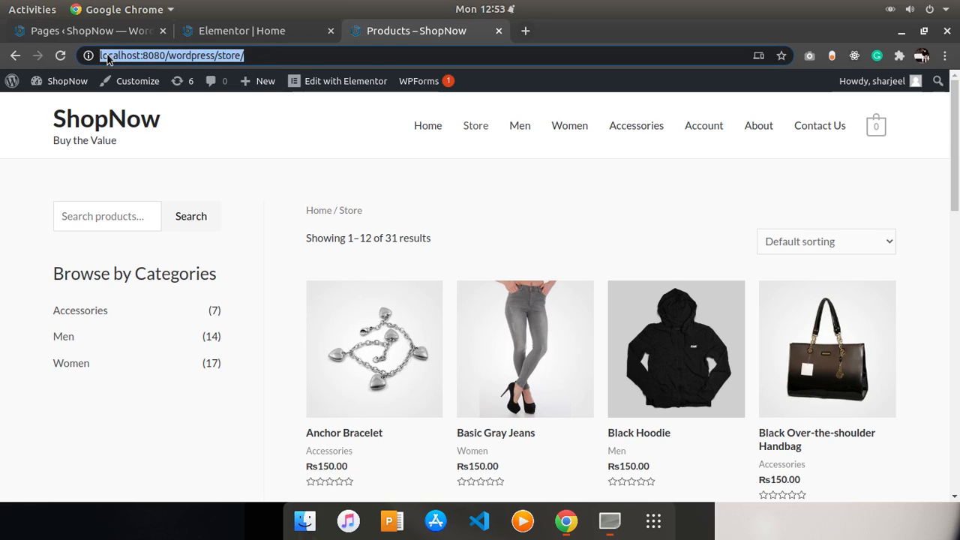
- Paste the store page address into the Shop Now button's link and update the page
click(89, 34)
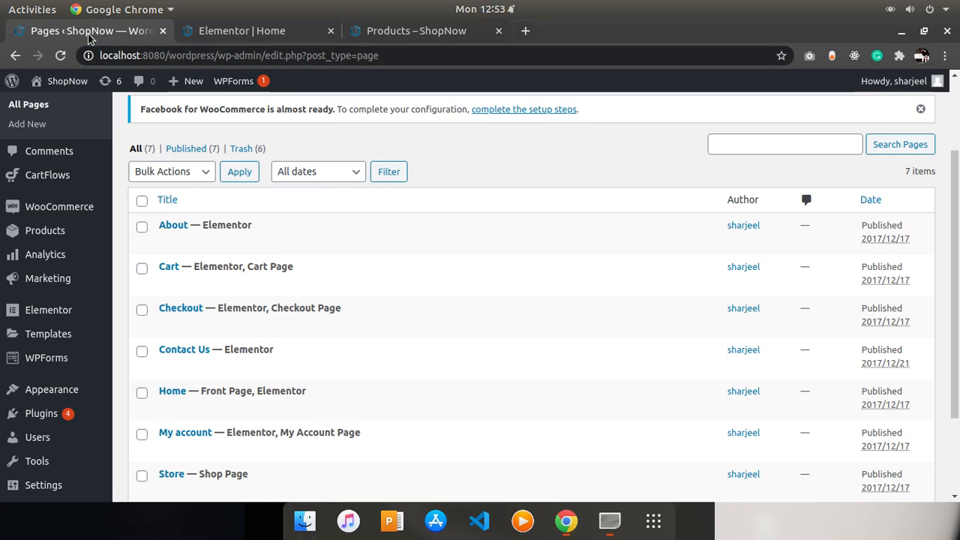
click(225, 31)
click(359, 423)
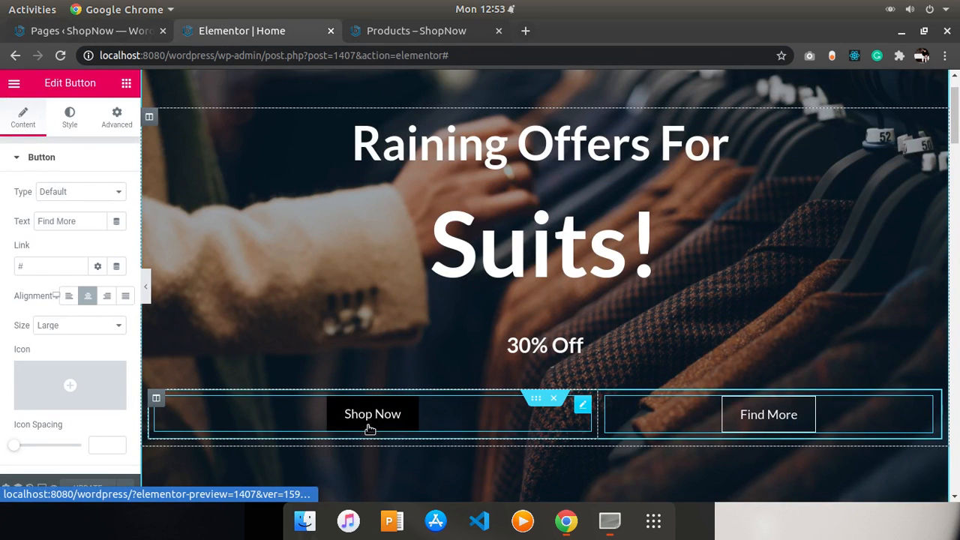
click(73, 274)
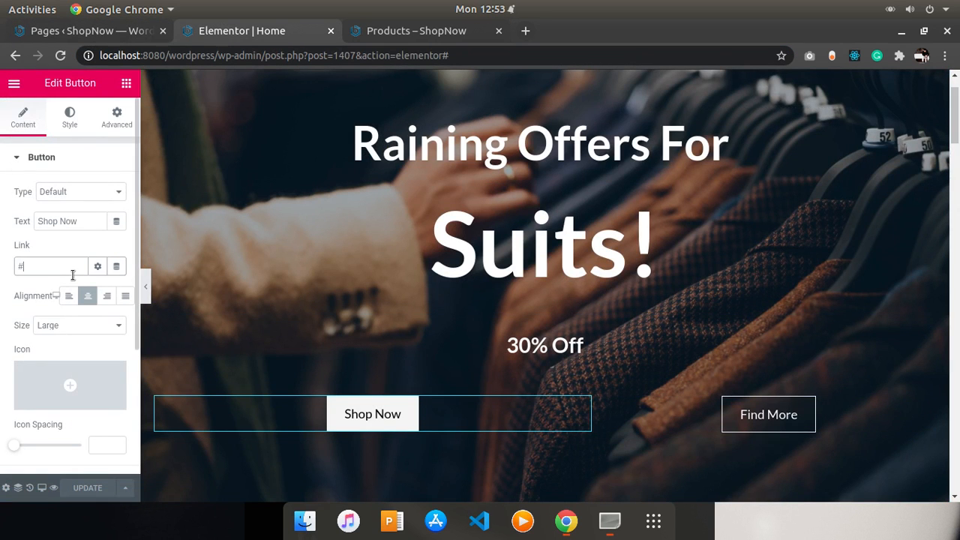
key(ctrl+v)
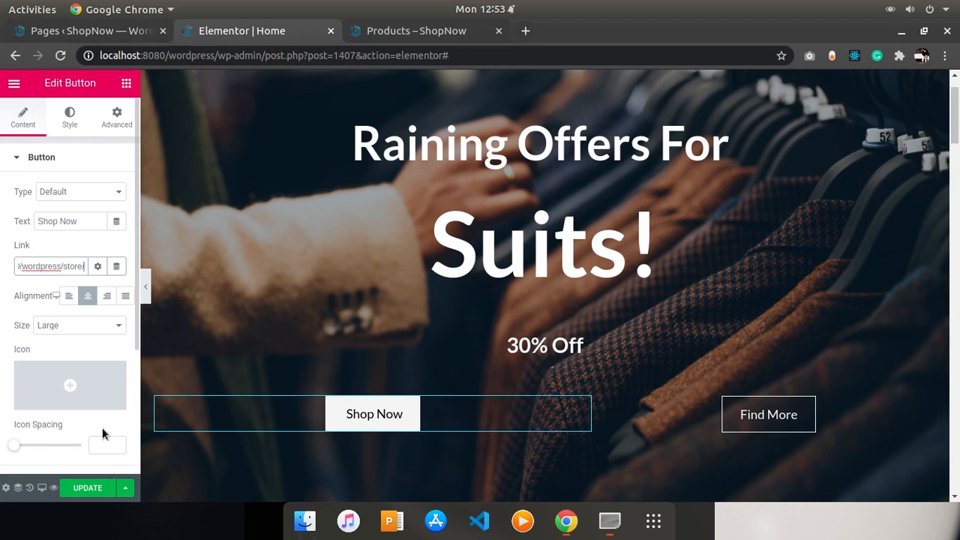
click(84, 496)
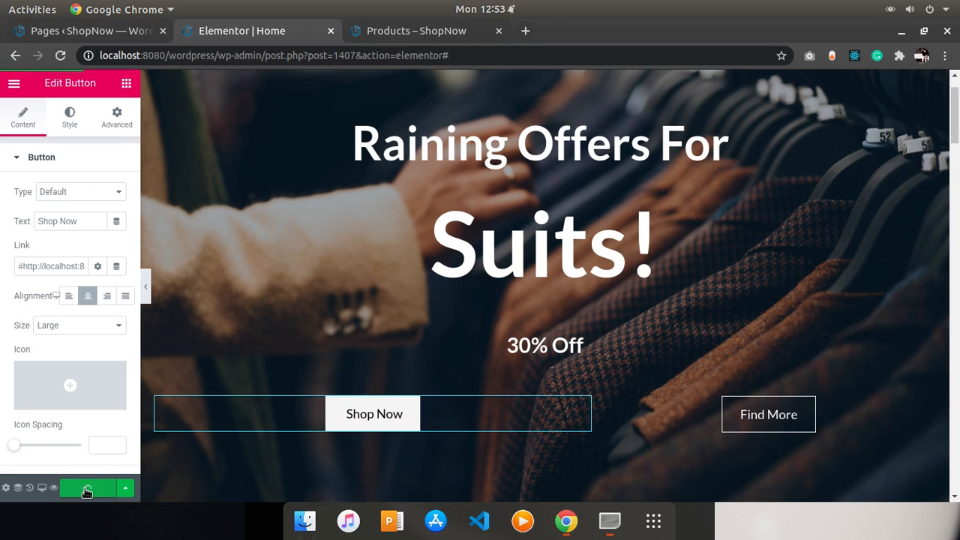
click(87, 491)
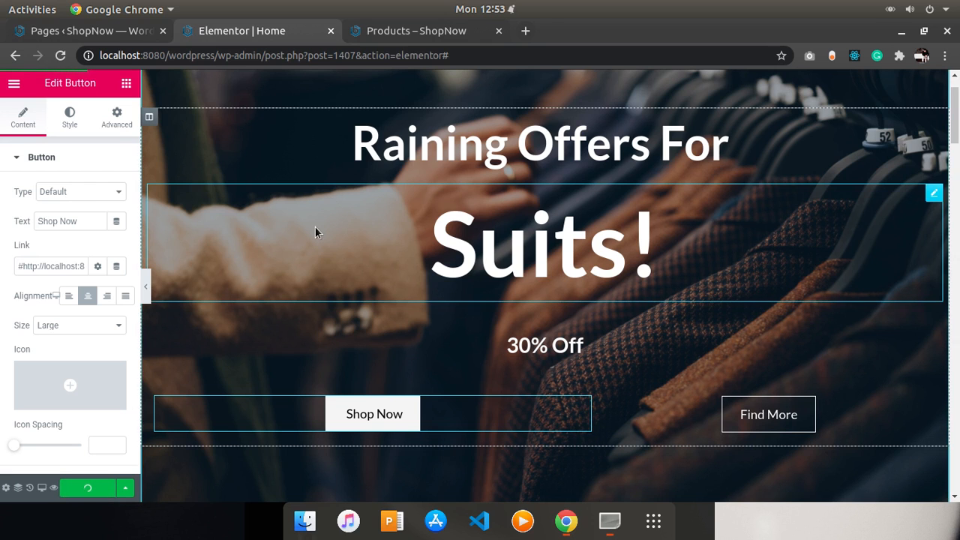
- Return to the storefront home page and reload it to preview the changes
click(409, 34)
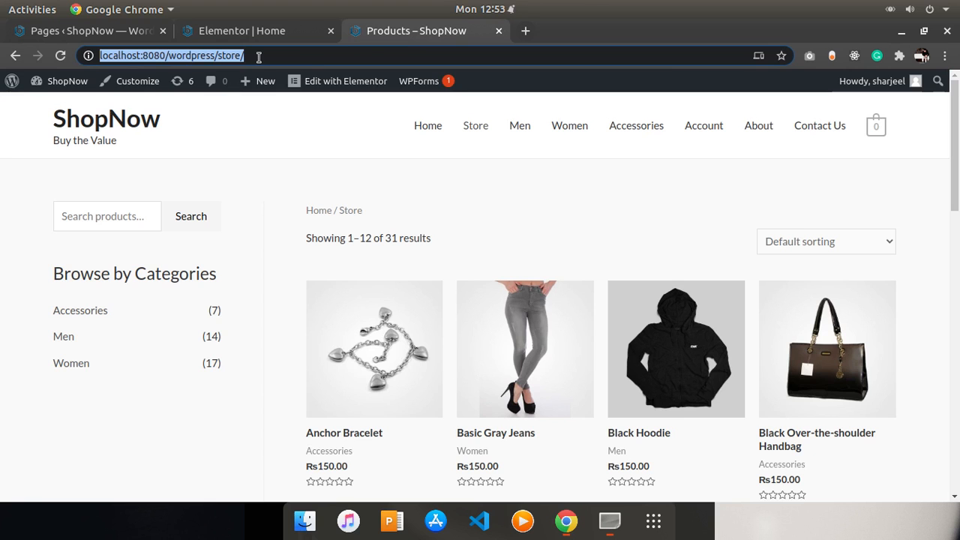
click(148, 116)
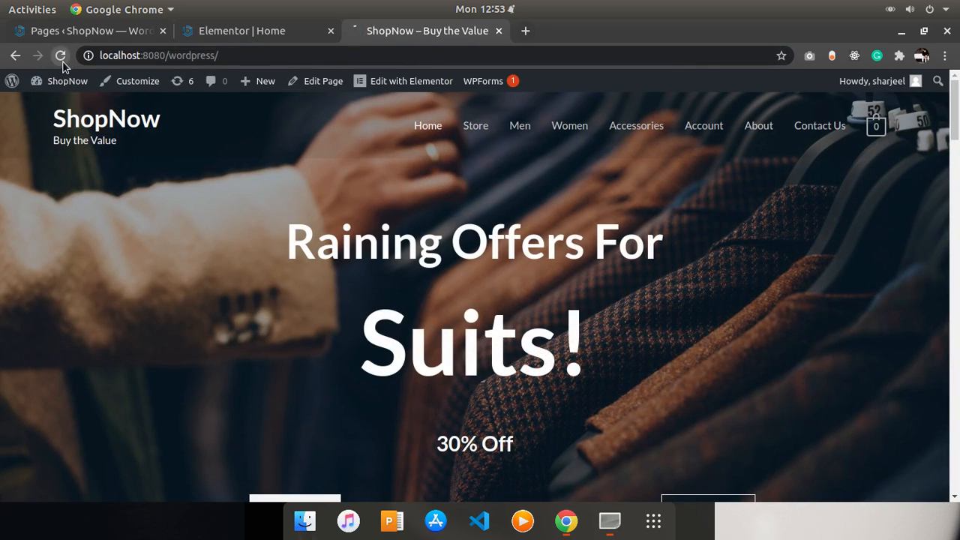
click(61, 59)
key(alt+Tab)
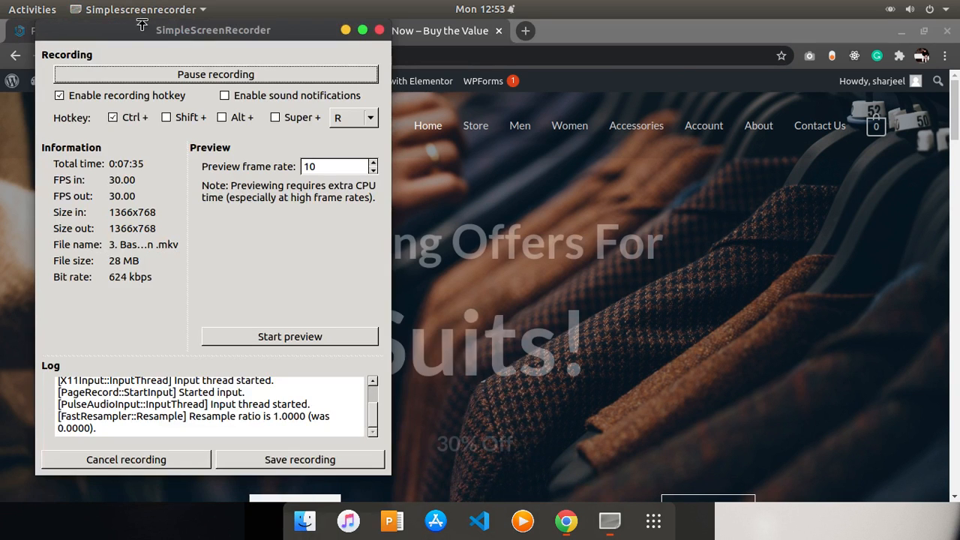
key(alt+Tab)
click(93, 31)
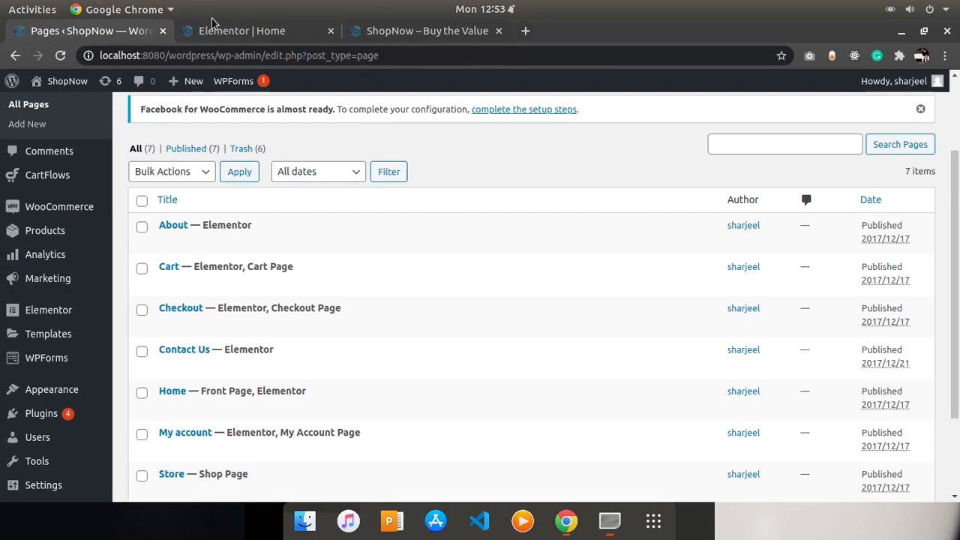
- Reload the storefront home page and try the Shop Now button's link
click(262, 29)
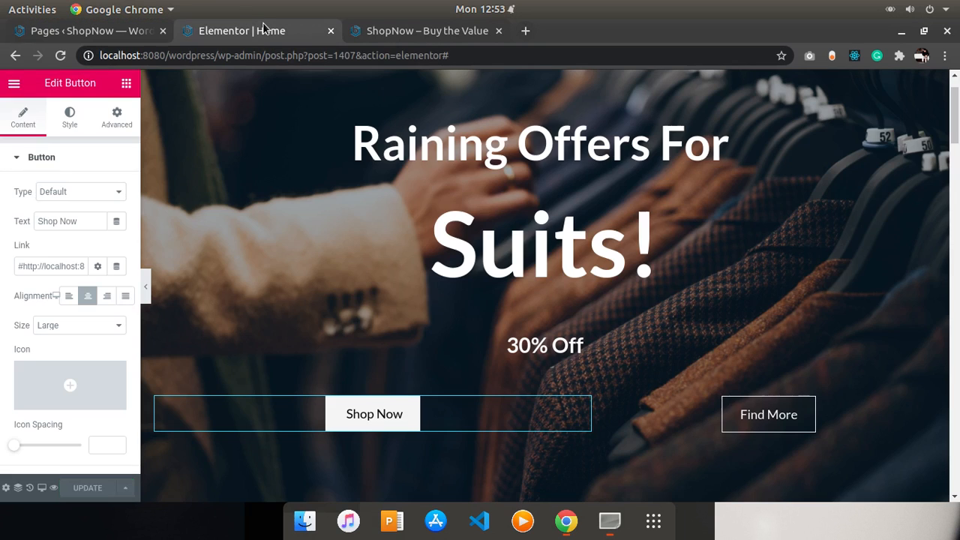
click(379, 30)
click(56, 58)
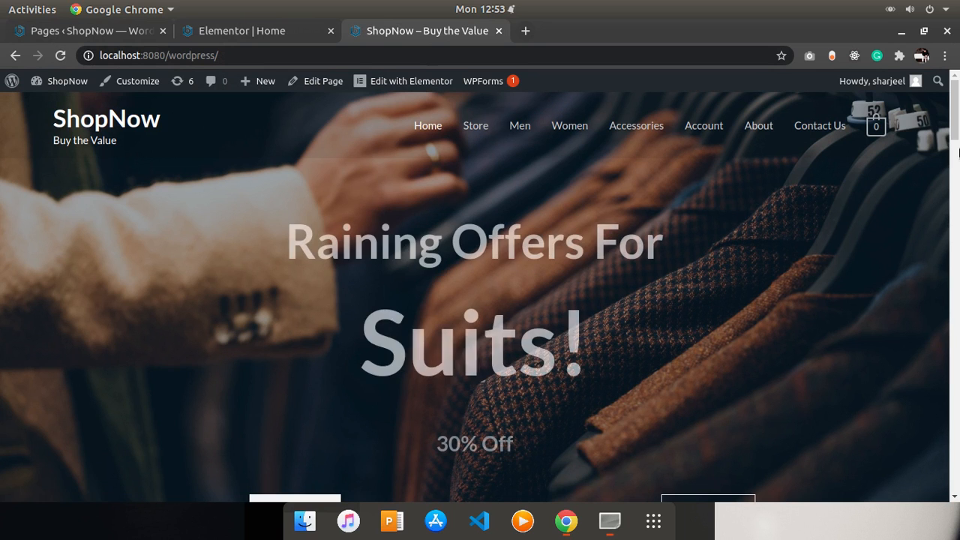
scroll(949, 153, down, 3)
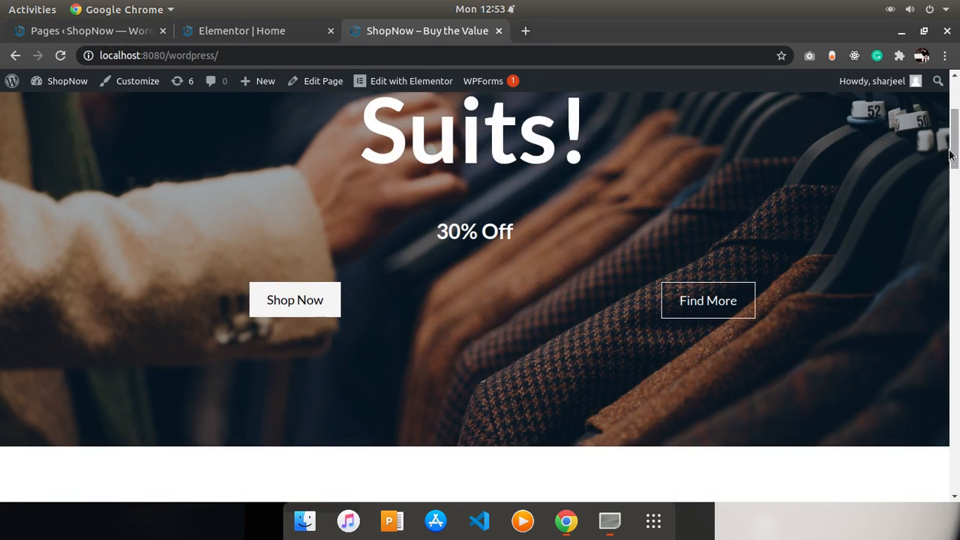
click(308, 304)
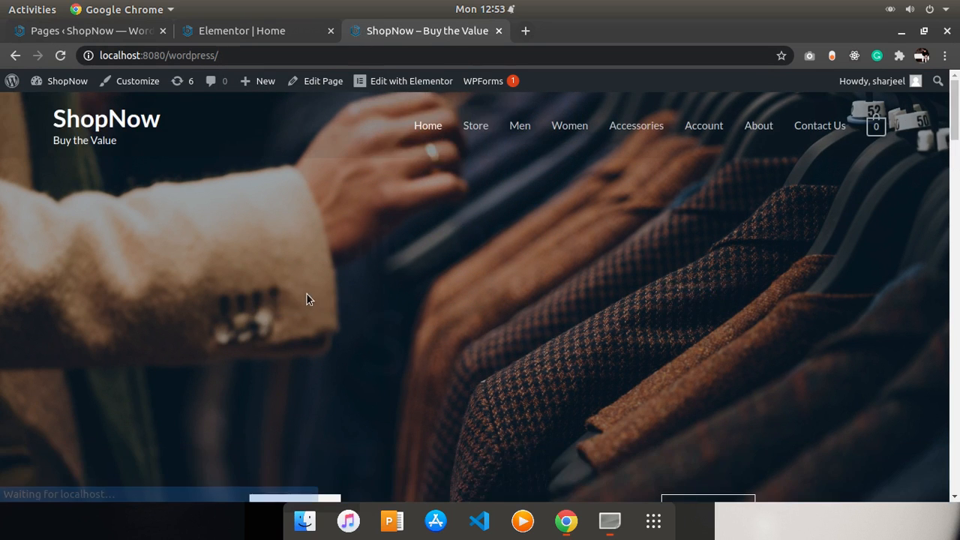
mouse_move(259, 81)
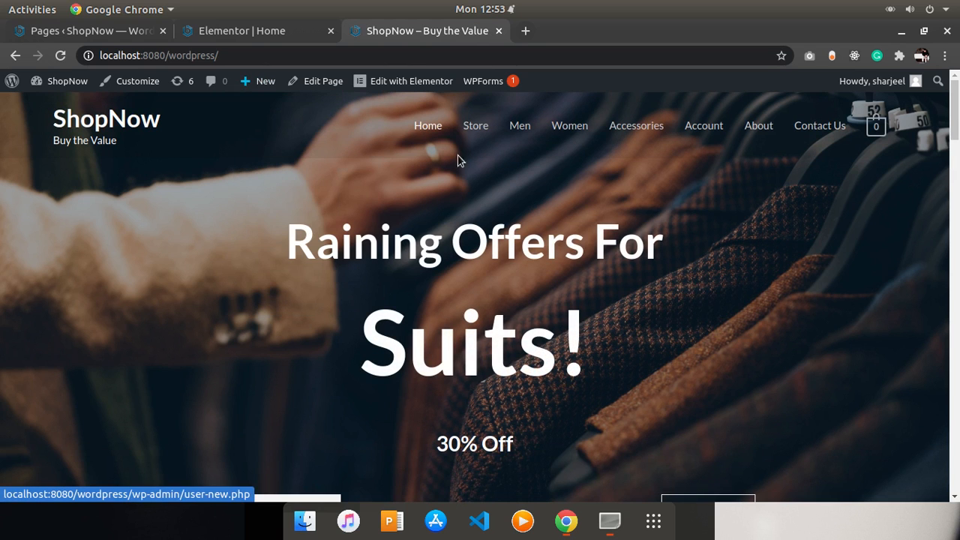
- Remove the leading # from the Shop Now button's link and update the page
click(109, 30)
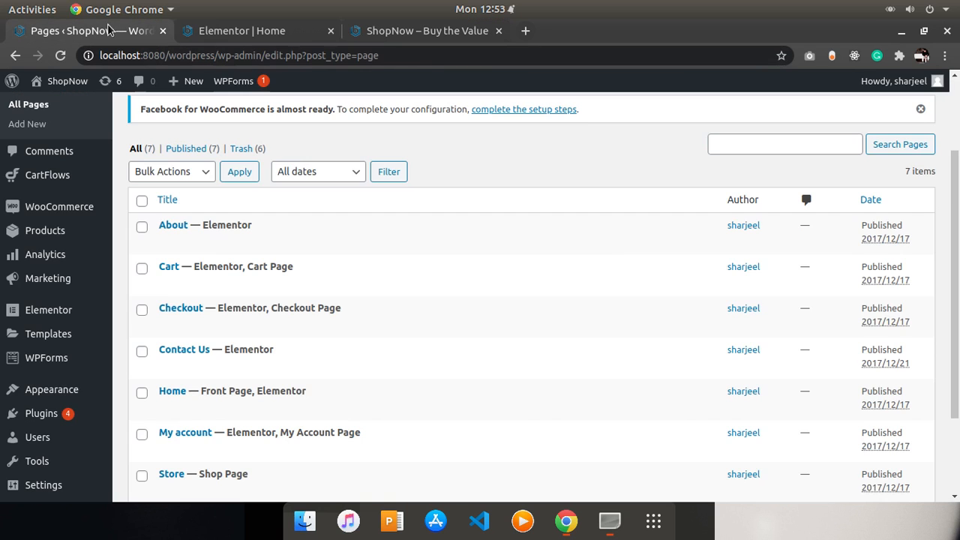
click(225, 31)
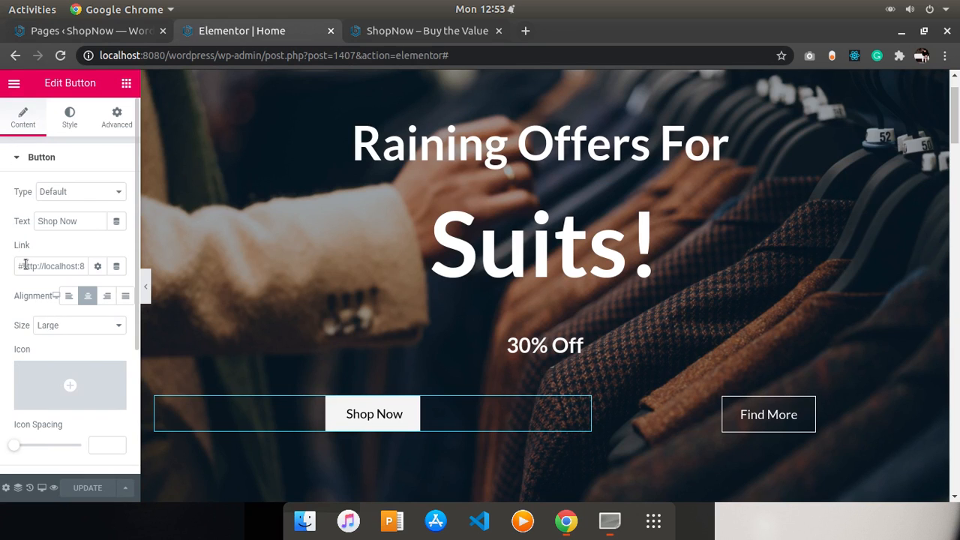
key(BackSpace)
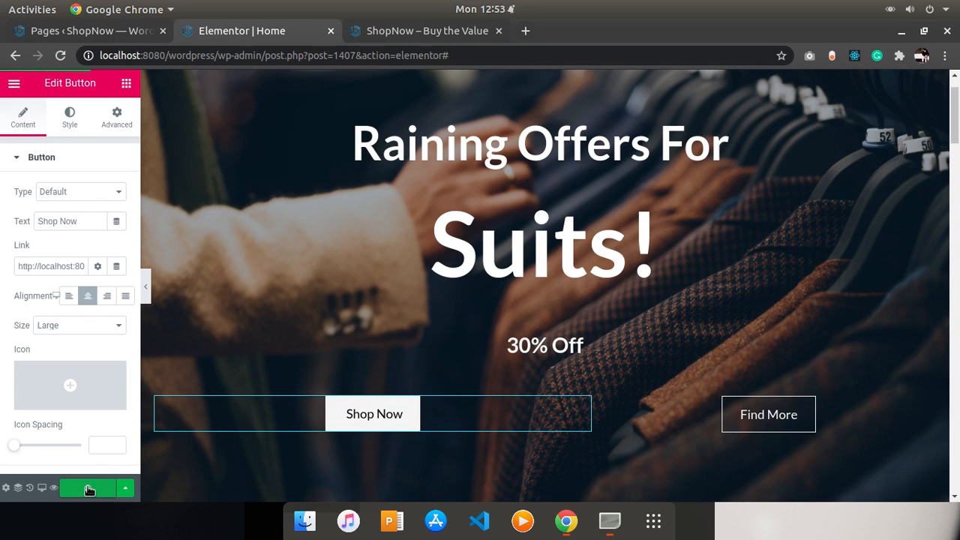
click(90, 489)
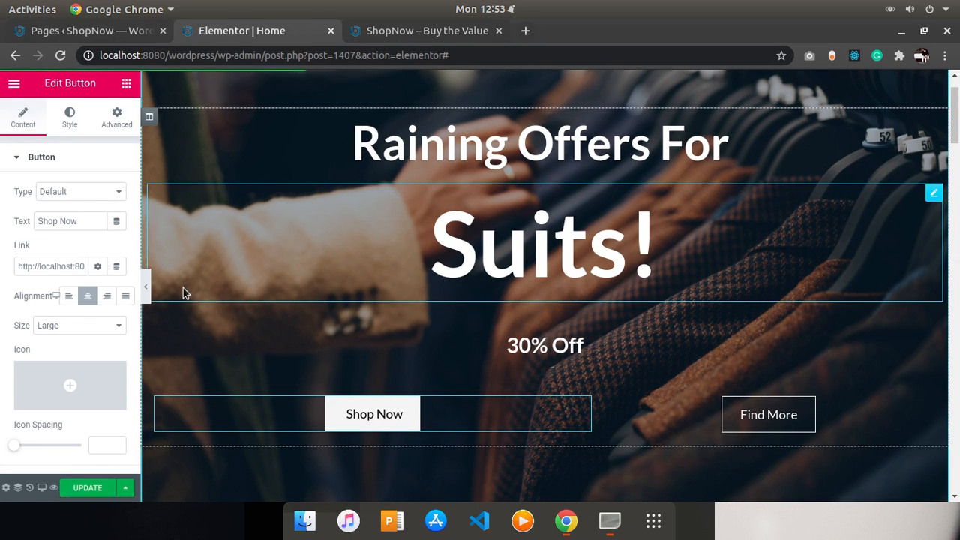
- Reload the storefront home page and follow the Shop Now button's link
click(381, 33)
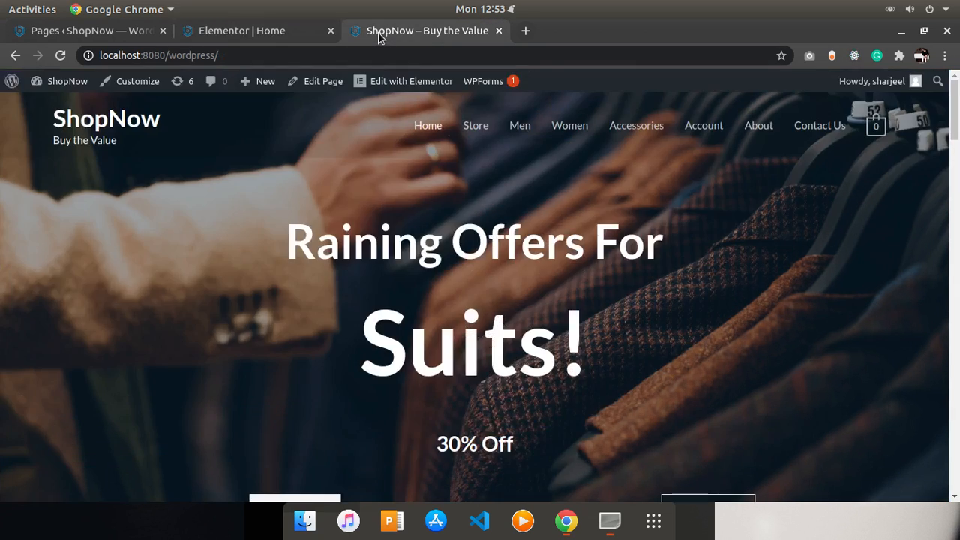
click(59, 56)
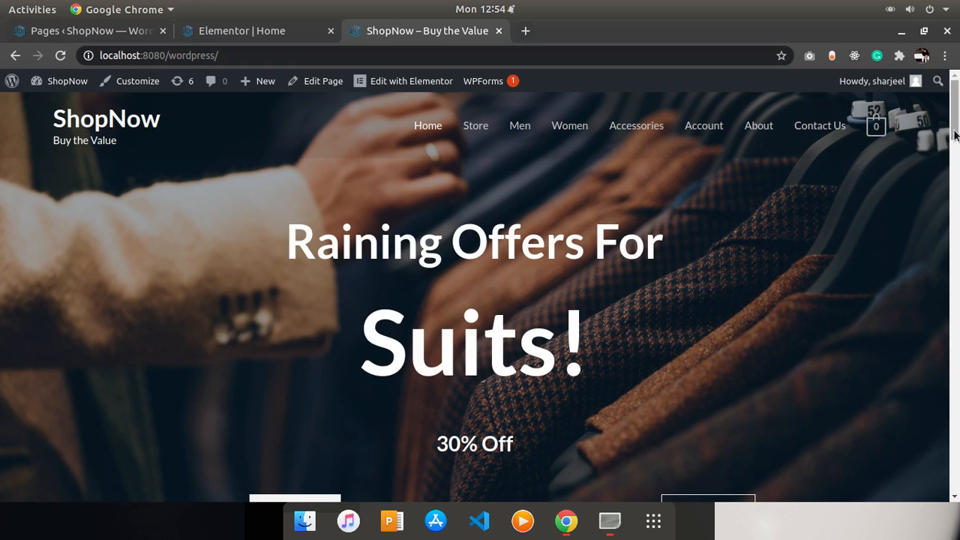
scroll(954, 133, down, 2)
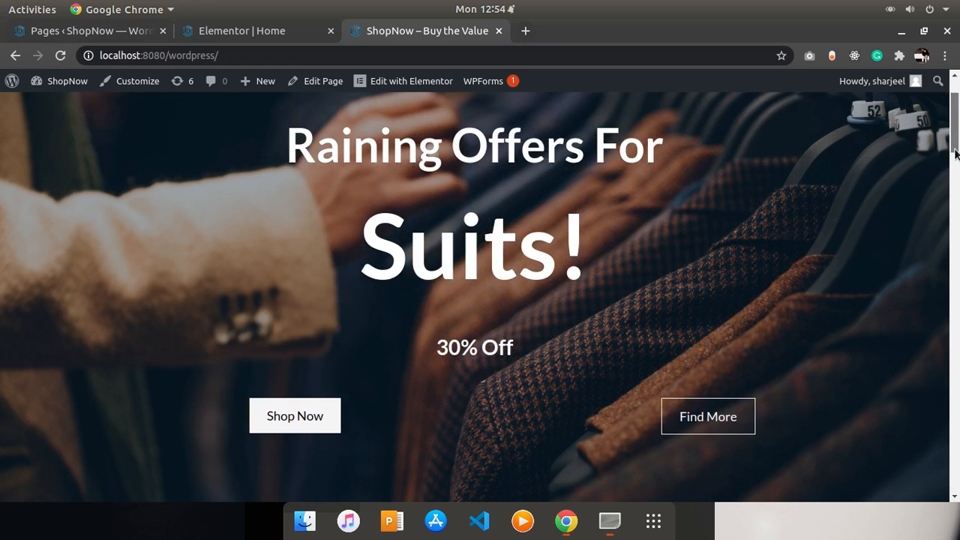
click(328, 403)
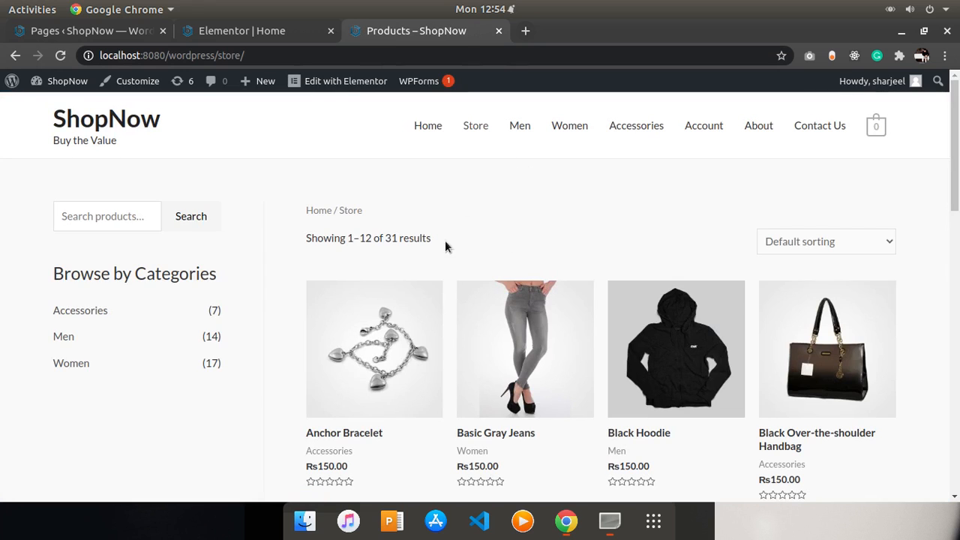
- Set the Shop Now button's link to open in a new window
click(107, 33)
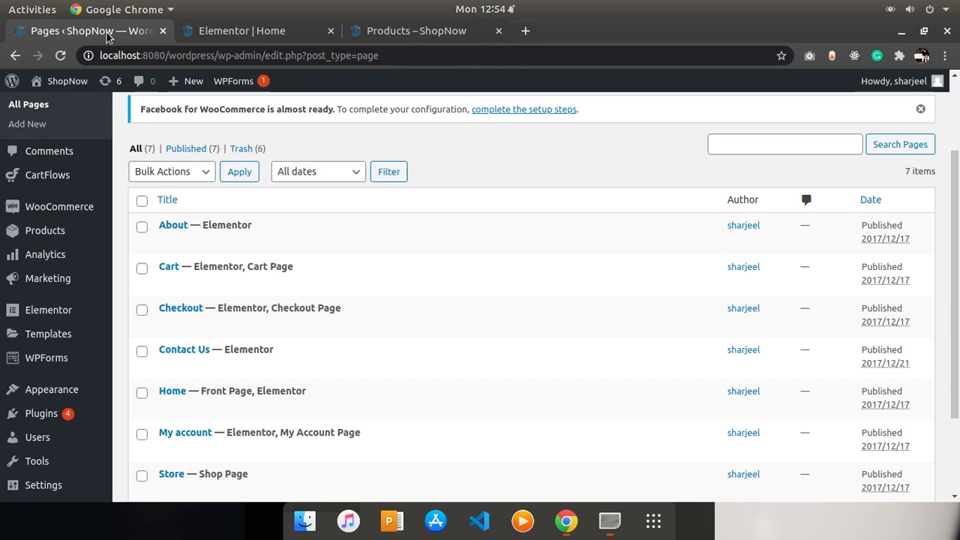
click(262, 32)
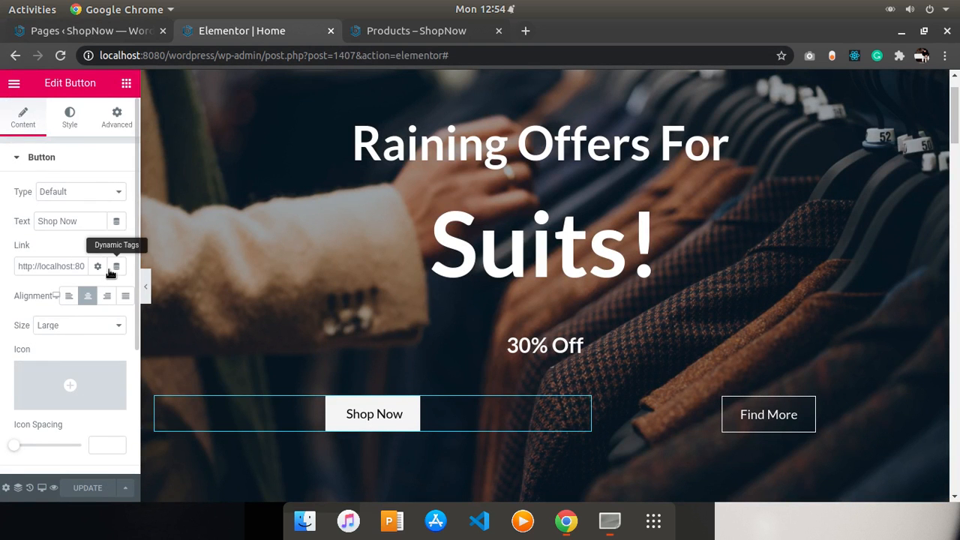
click(98, 266)
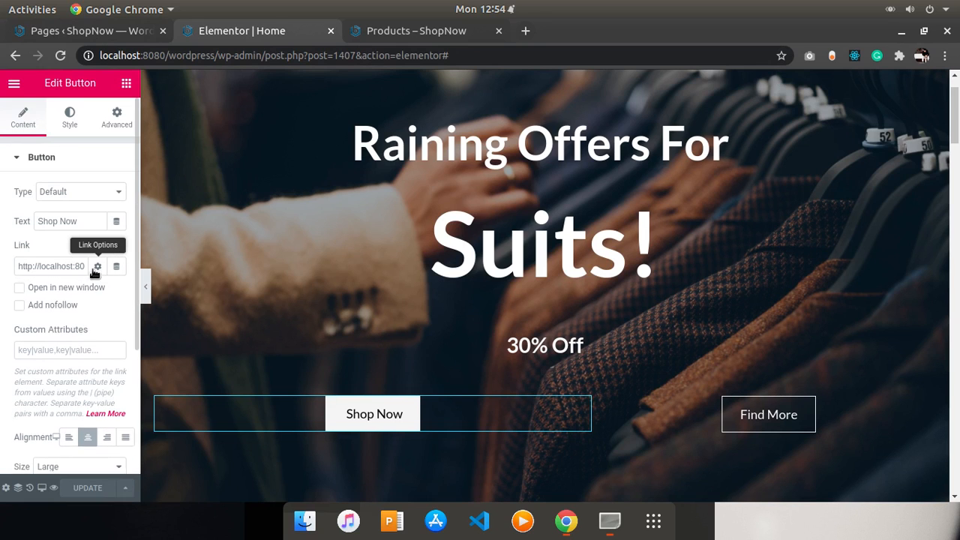
click(45, 291)
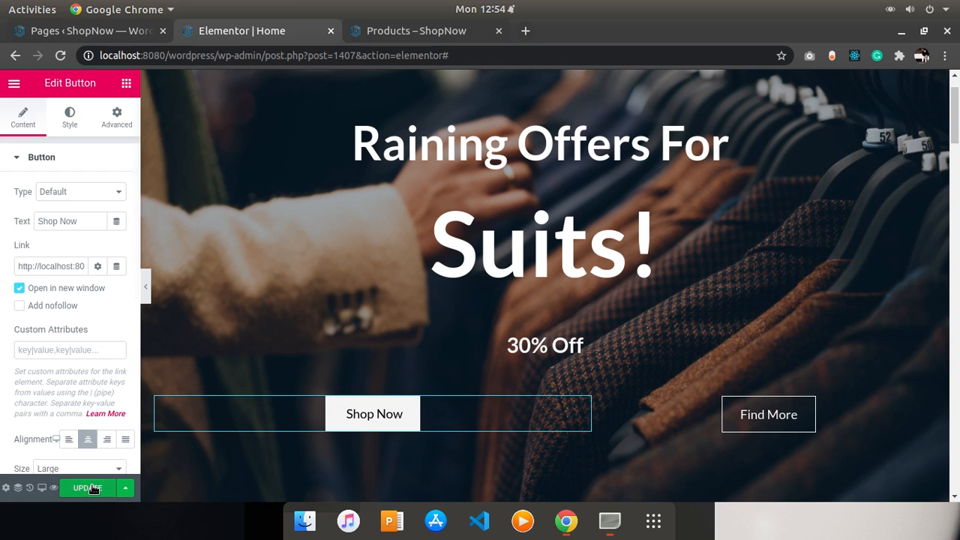
- Reload the storefront home page, test the Shop Now button's new-window link, and close the extra storefront tab
click(367, 30)
click(88, 120)
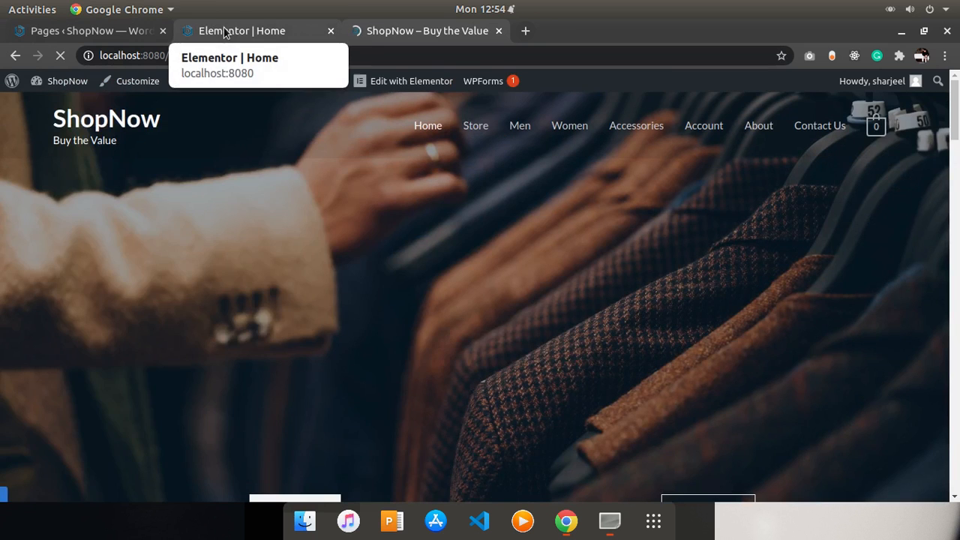
key(alt+Tab)
key(alt+Tab)
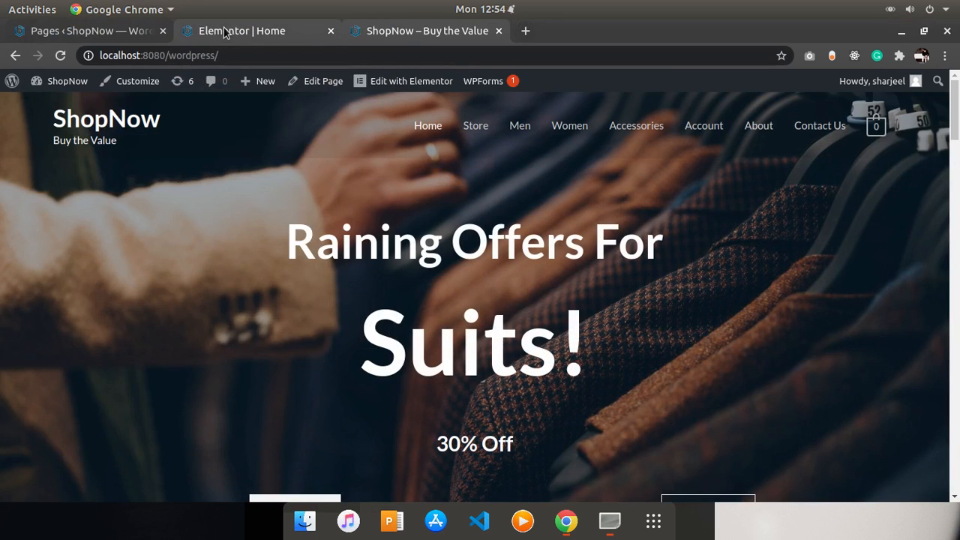
click(96, 33)
click(208, 34)
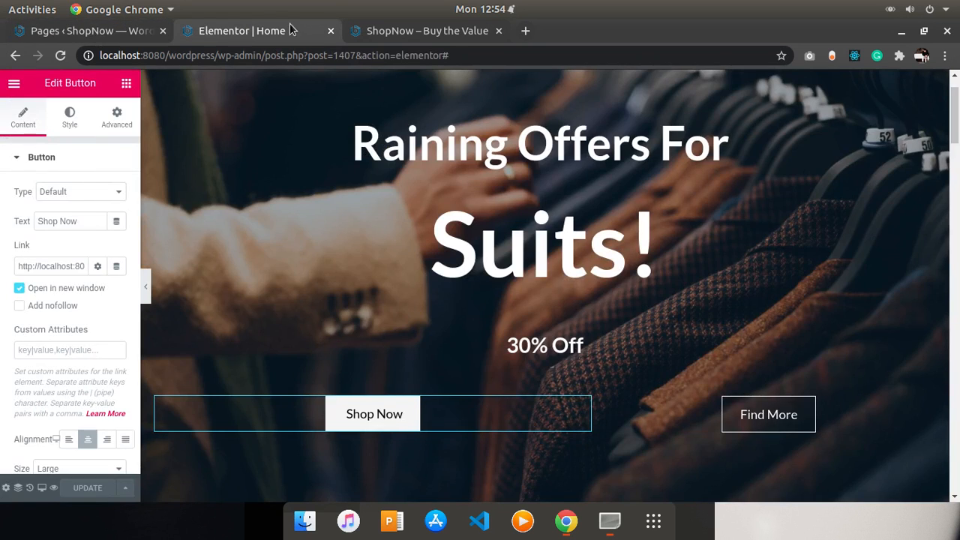
click(368, 29)
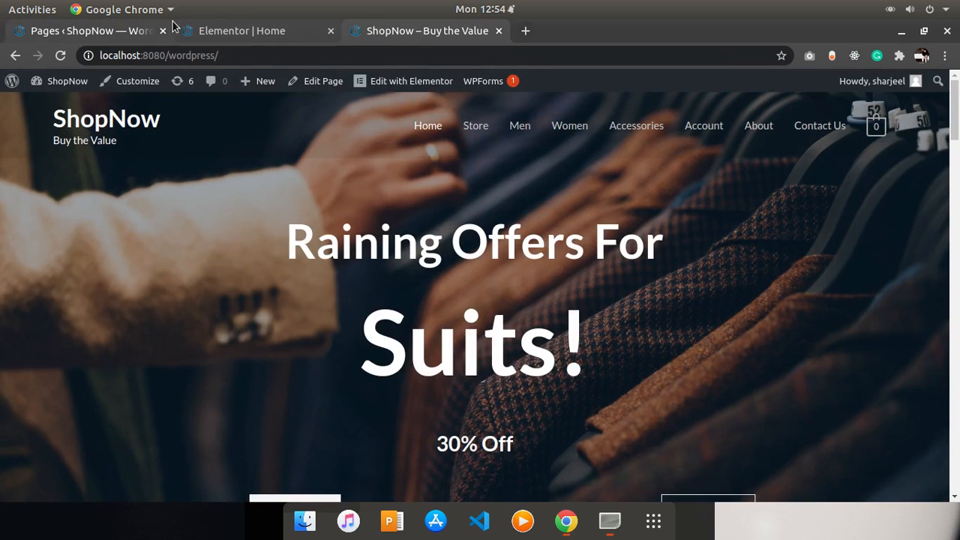
click(63, 56)
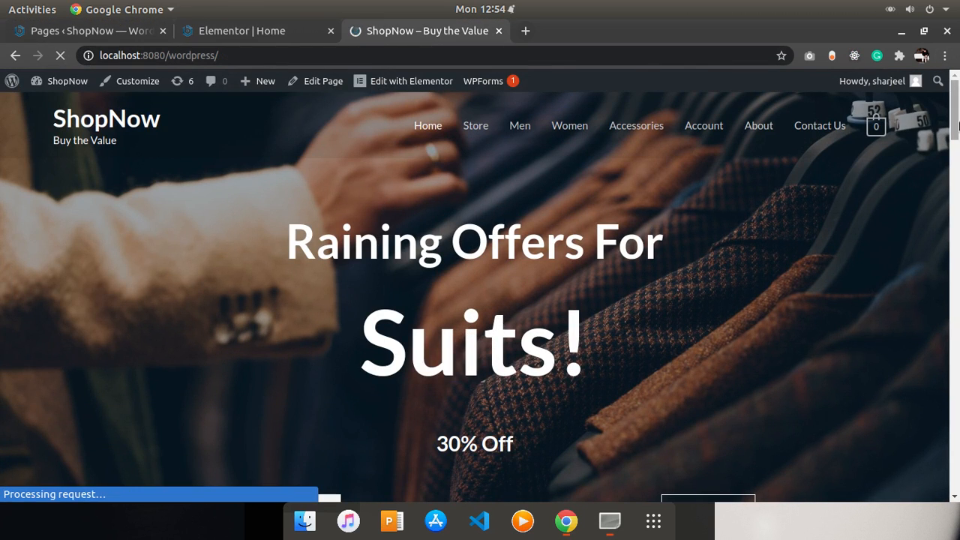
drag(954, 123, 954, 151)
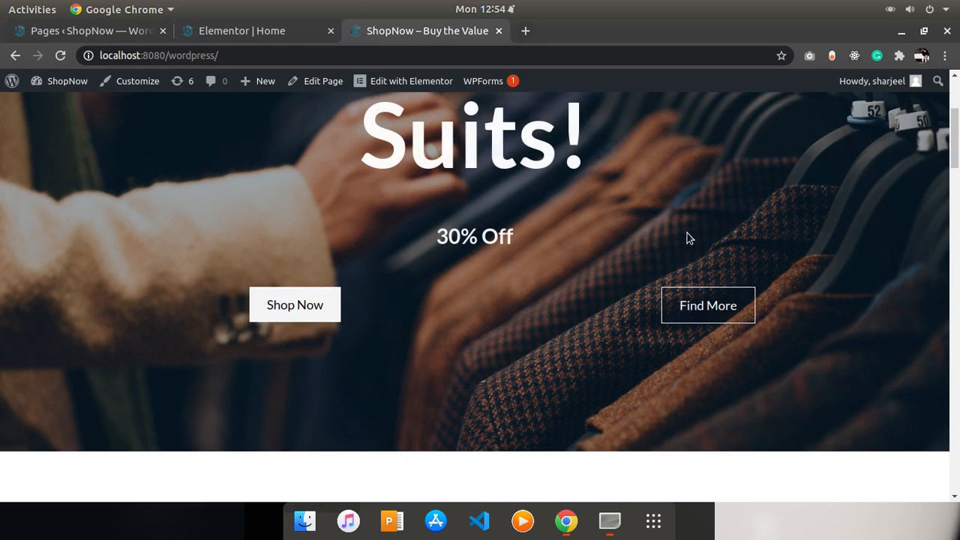
click(314, 303)
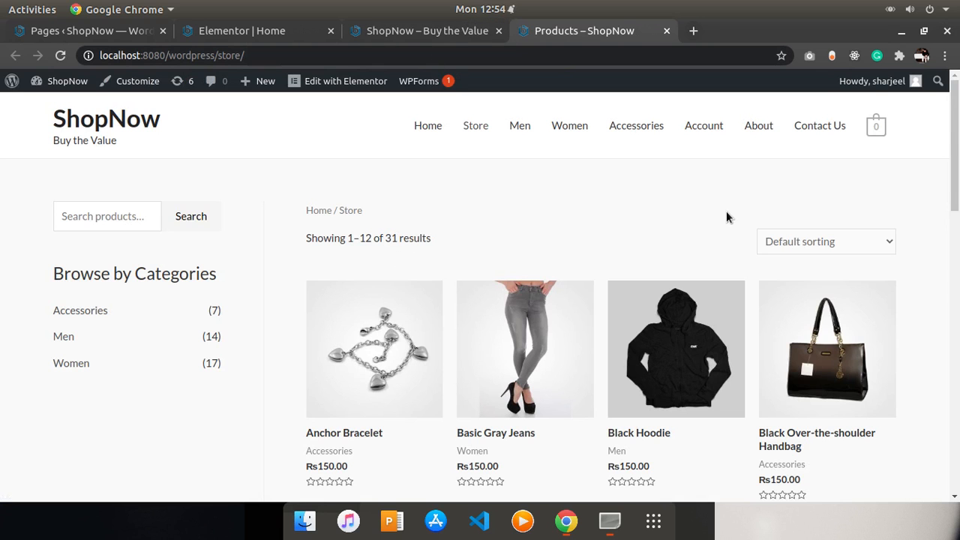
drag(955, 141, 870, 102)
click(441, 132)
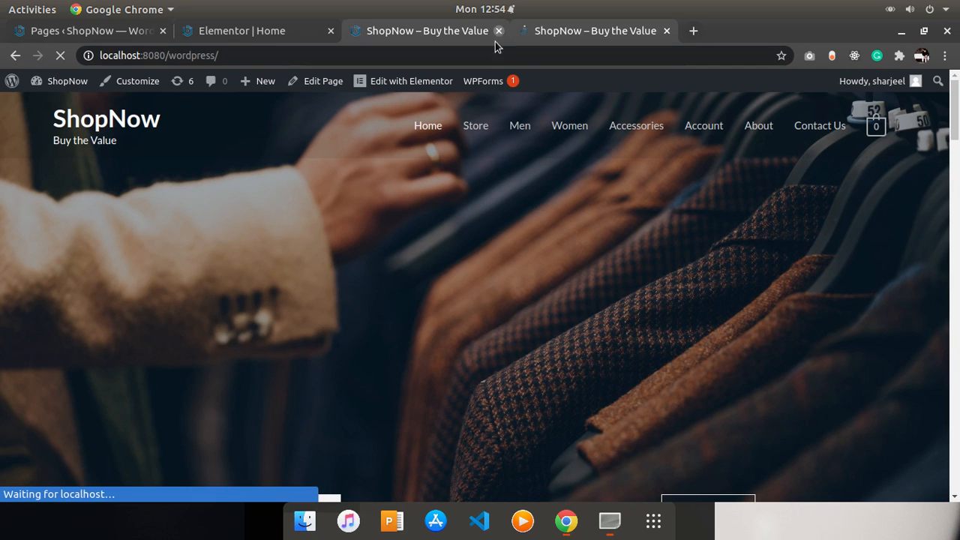
click(498, 30)
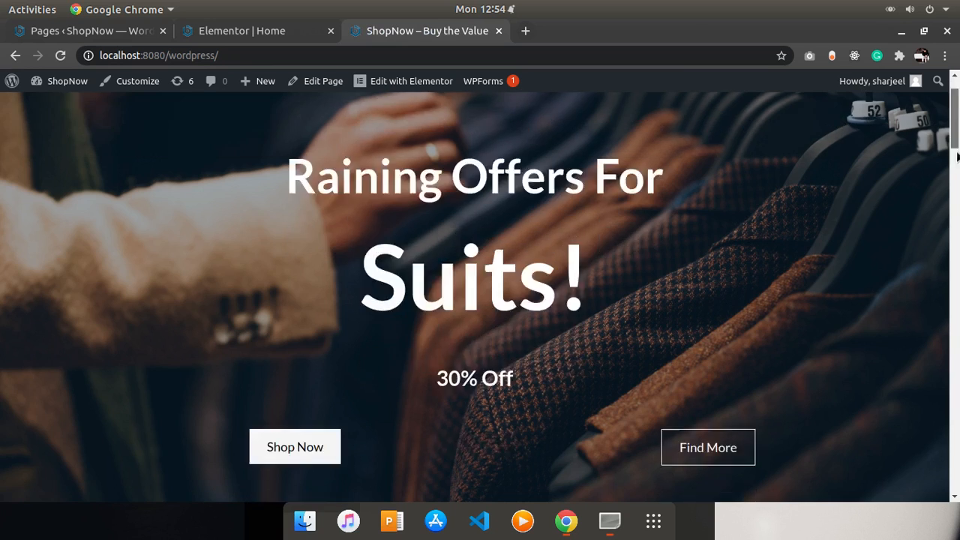
- Delete the brand logo carousel section below the hero on the home page
drag(954, 113, 957, 210)
scroll(957, 210, up, 3)
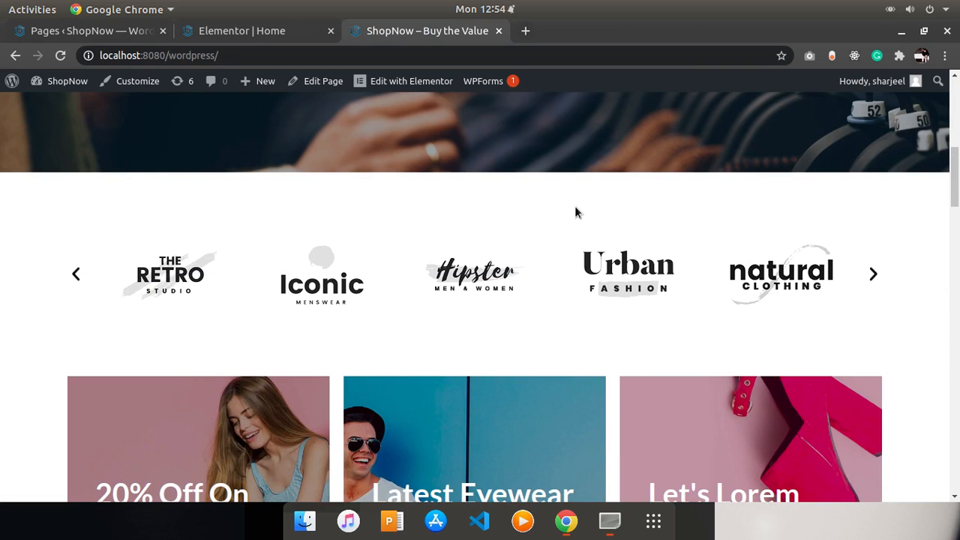
click(247, 29)
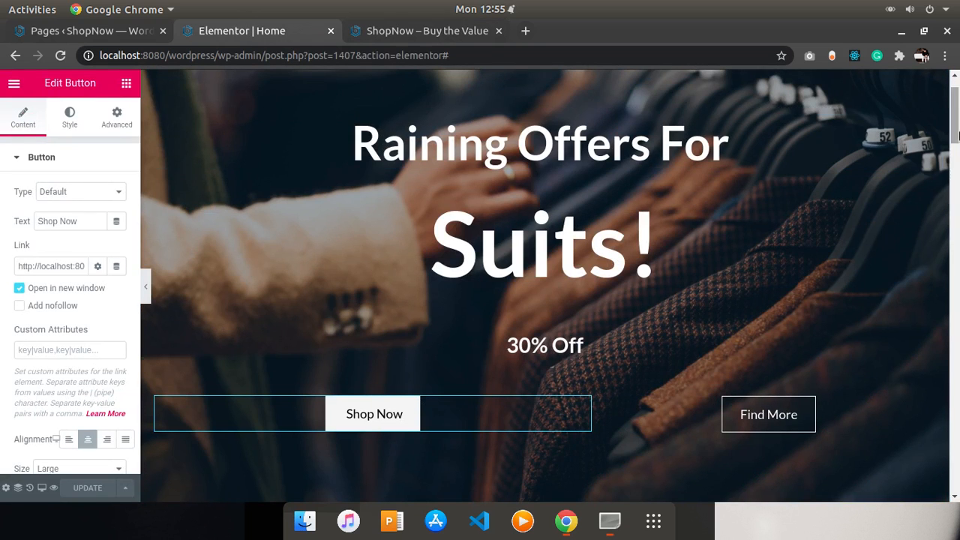
drag(957, 136, 957, 186)
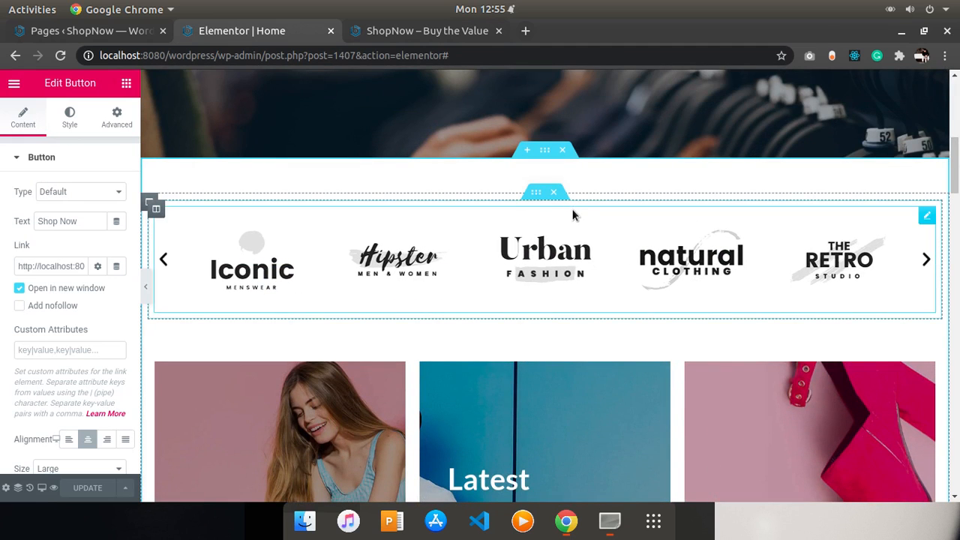
click(554, 195)
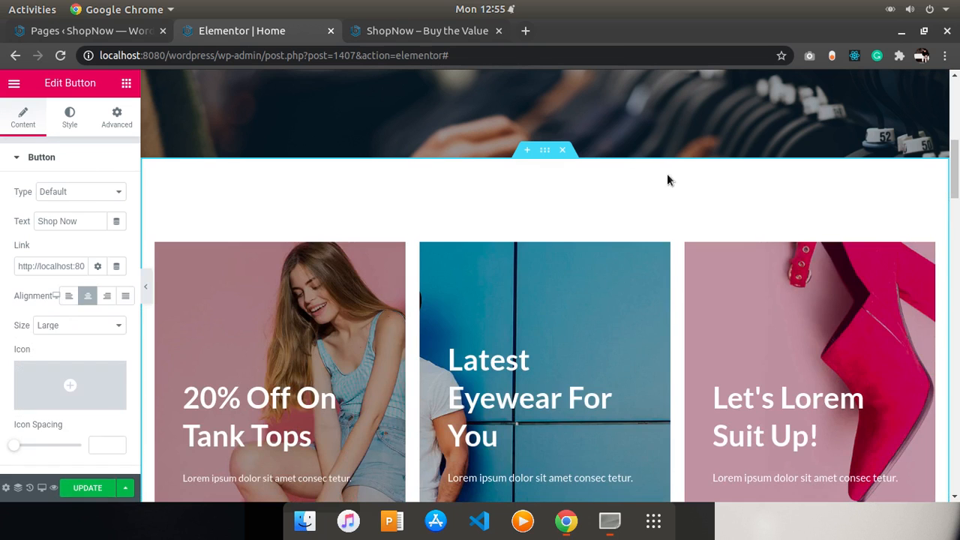
- Duplicate the Featured Products column inside its inner section
drag(956, 180, 956, 210)
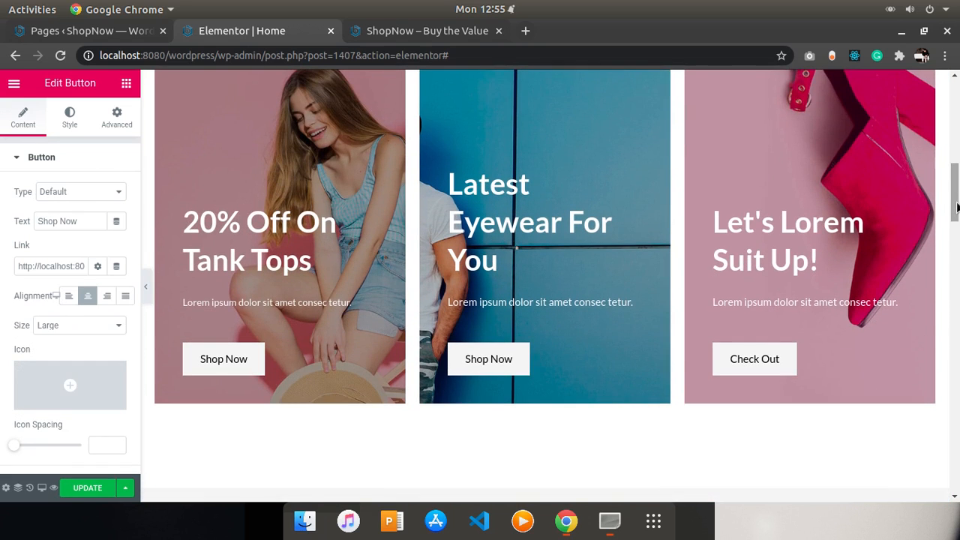
drag(956, 206, 956, 227)
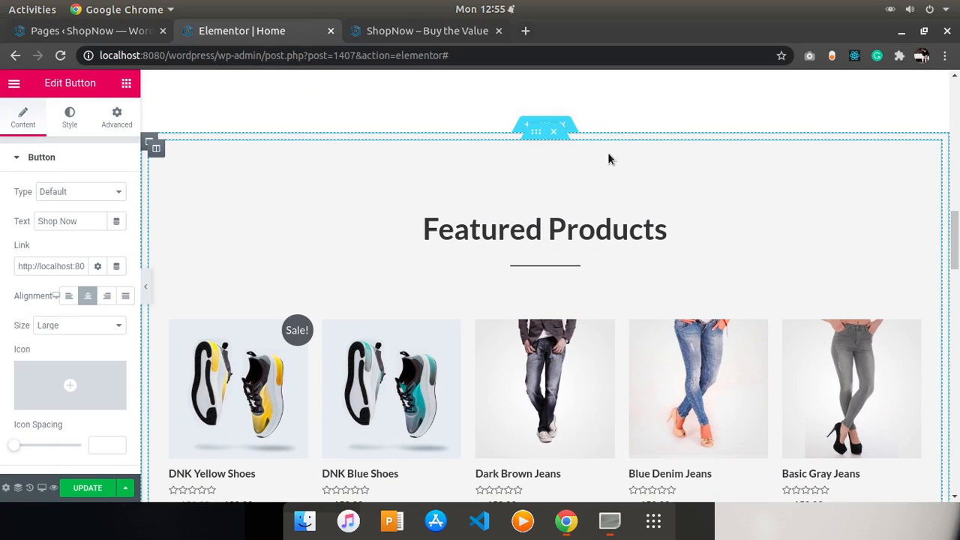
click(533, 132)
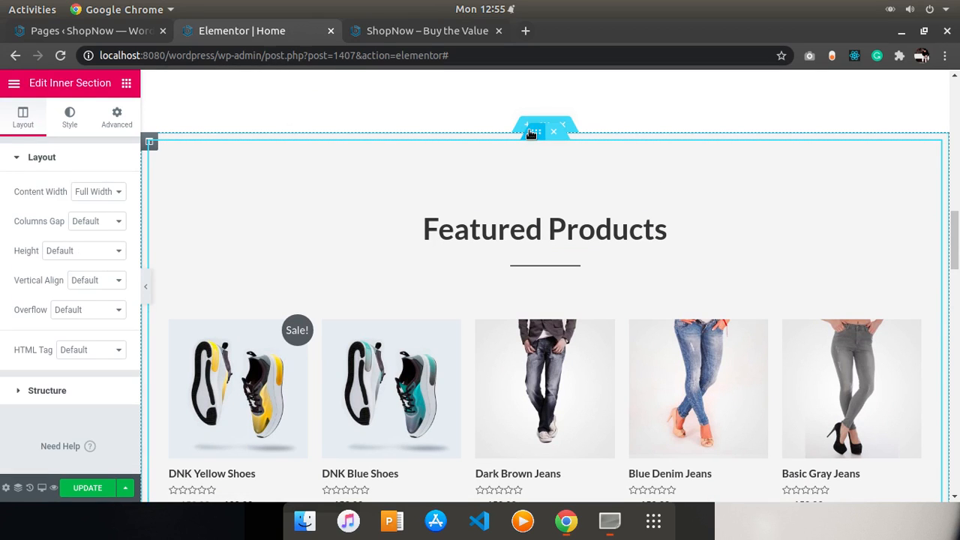
right_click(616, 170)
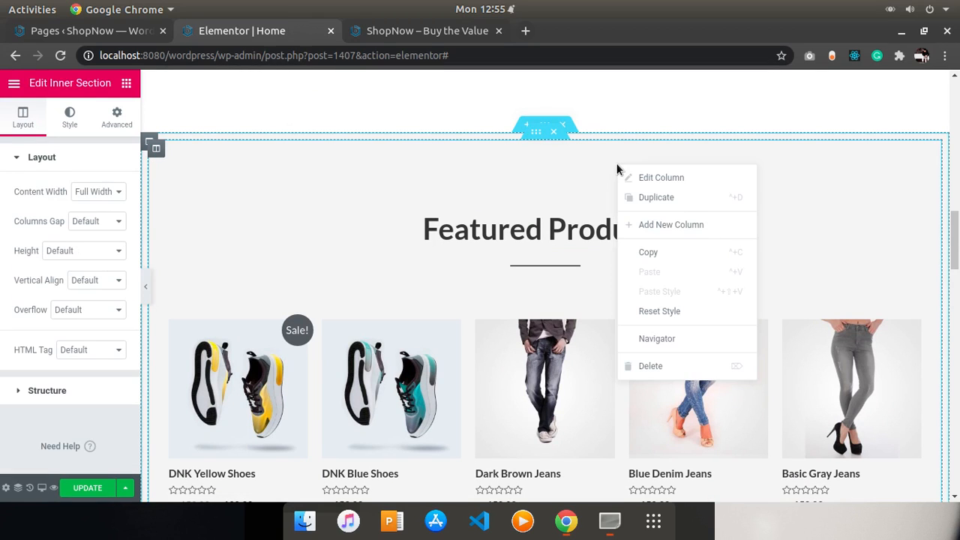
click(644, 201)
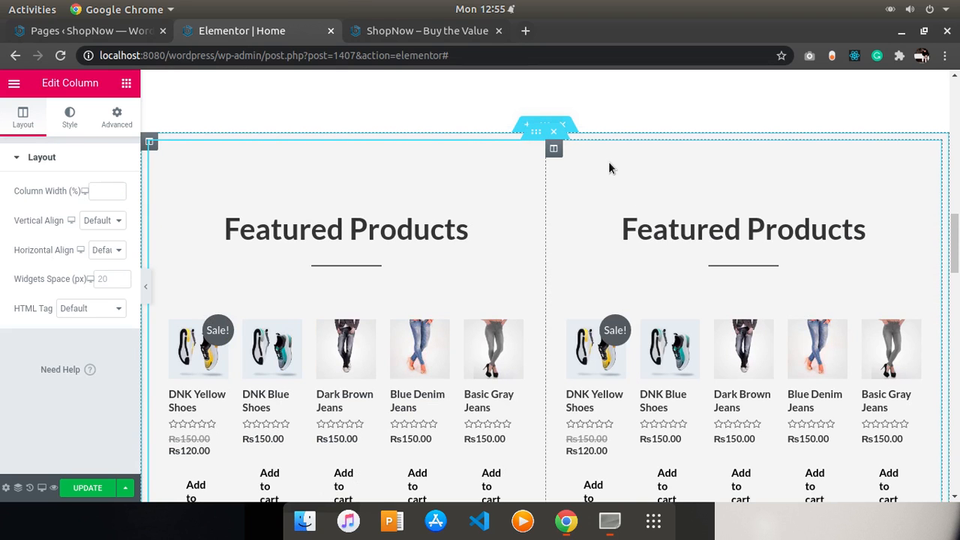
- Remove the duplicated Featured Products column, retrying the column duplicate once and undoing it again
key(ctrl+z)
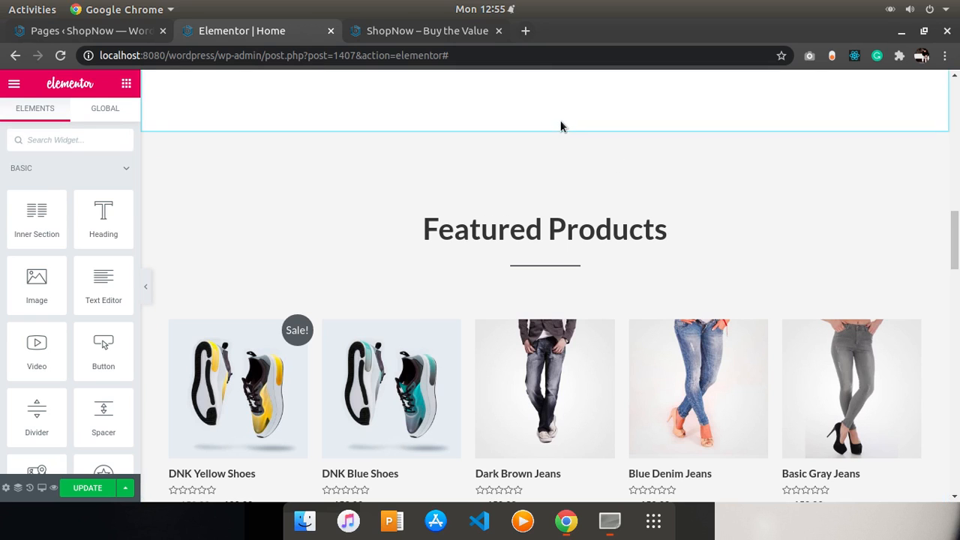
right_click(411, 131)
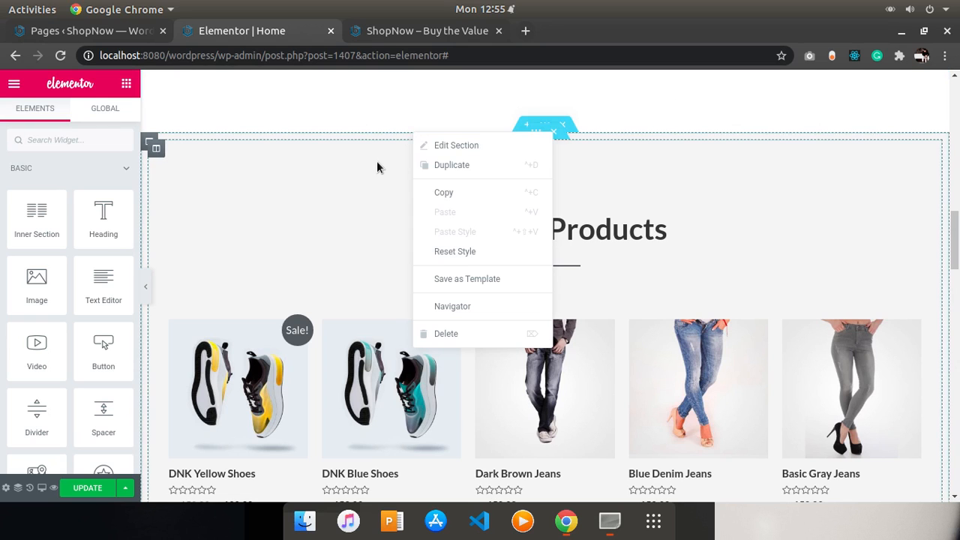
click(384, 139)
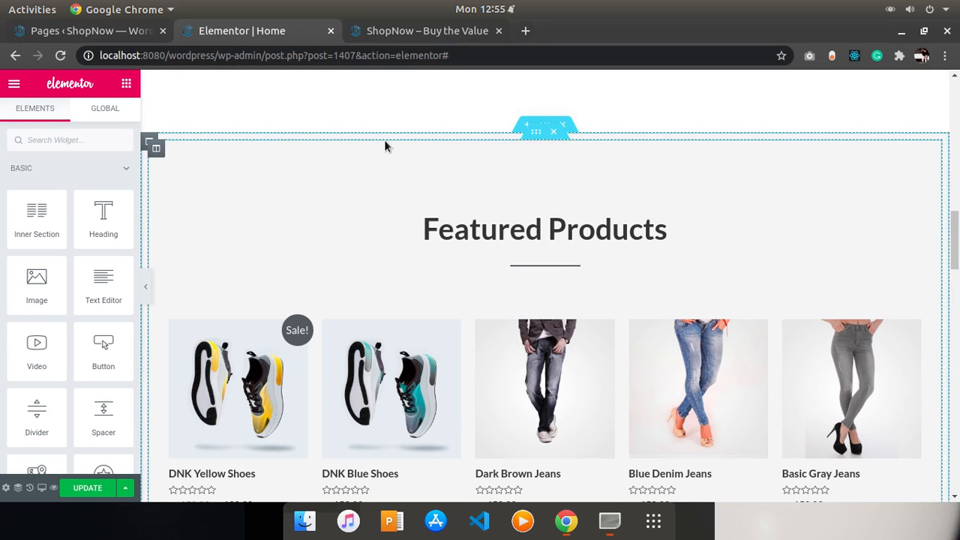
click(153, 141)
right_click(155, 141)
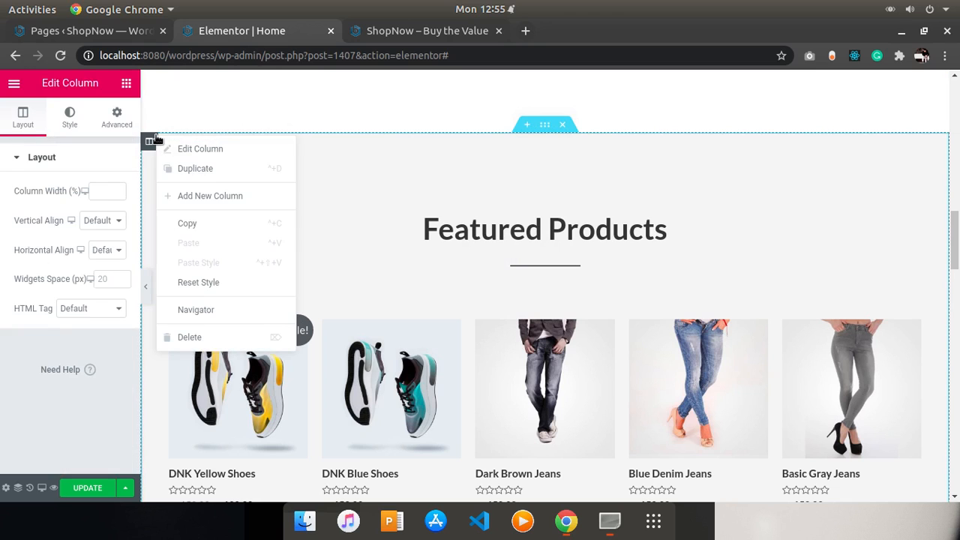
click(187, 166)
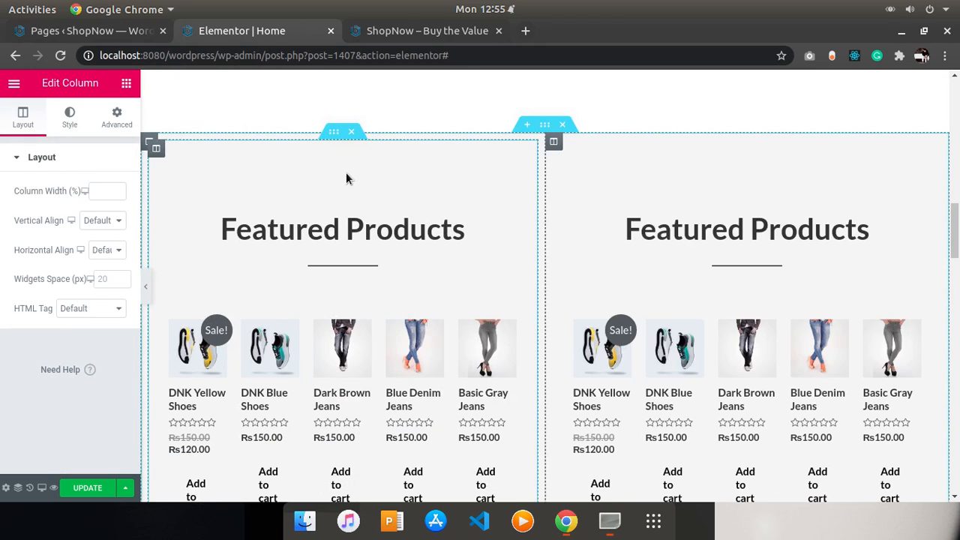
key(ctrl+z)
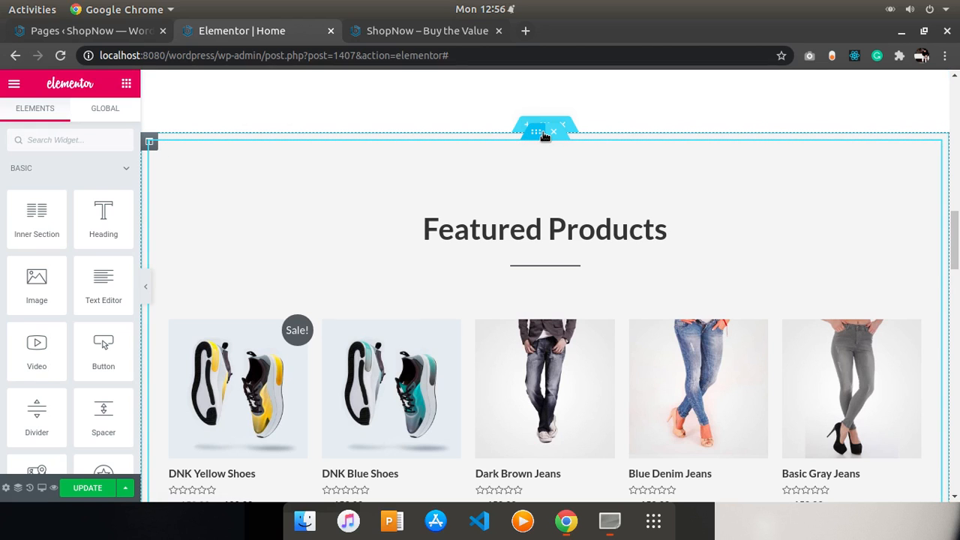
- Delete the Limited Time Offer section and the Worldwide Shipping features section below the products grid
right_click(547, 125)
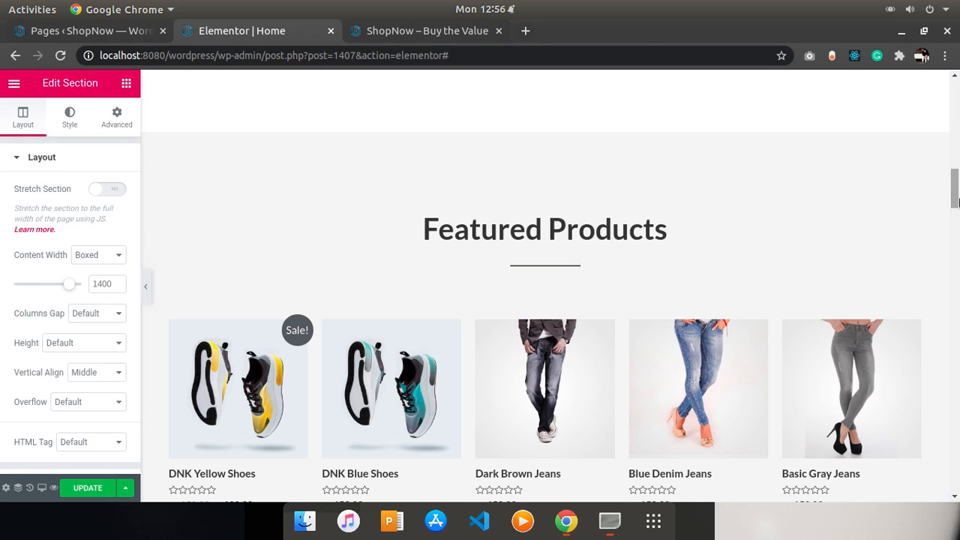
drag(956, 205, 913, 206)
scroll(910, 225, down, 10)
scroll(925, 270, up, 4)
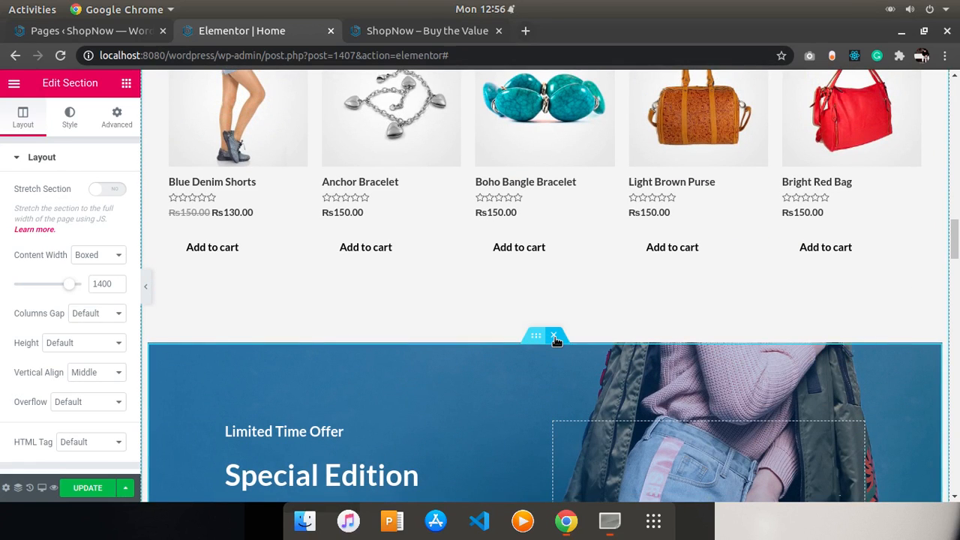
click(554, 337)
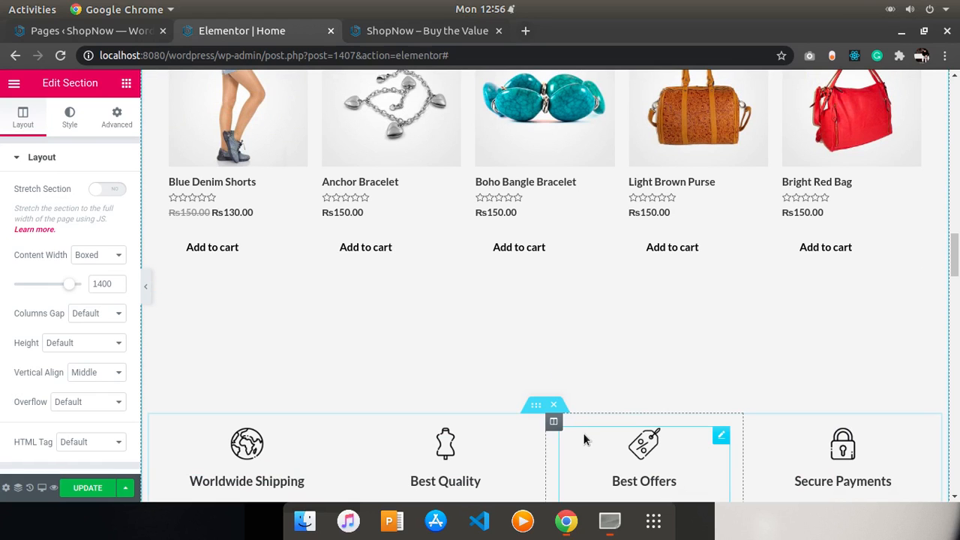
click(557, 405)
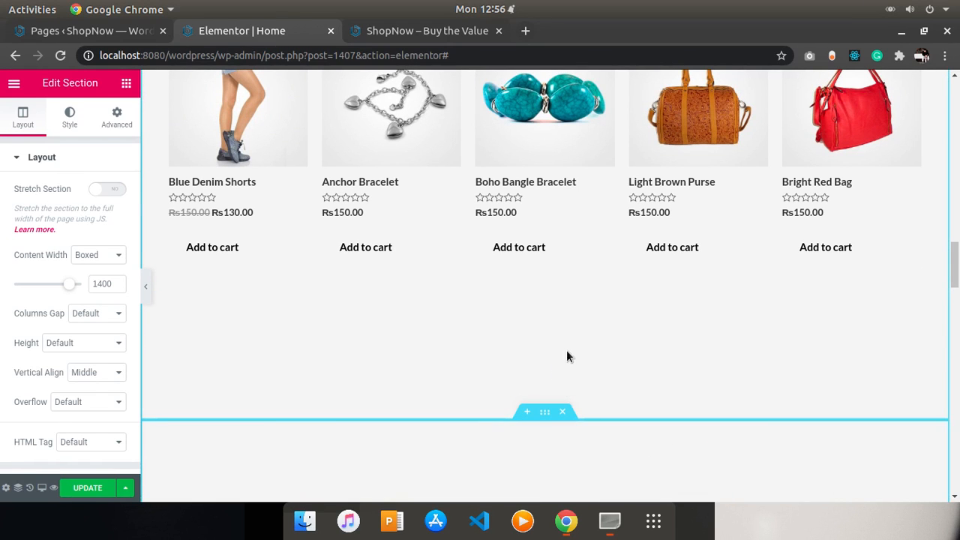
- Rename the heading of the second products section to Lastest Products
scroll(802, 255, down, 4)
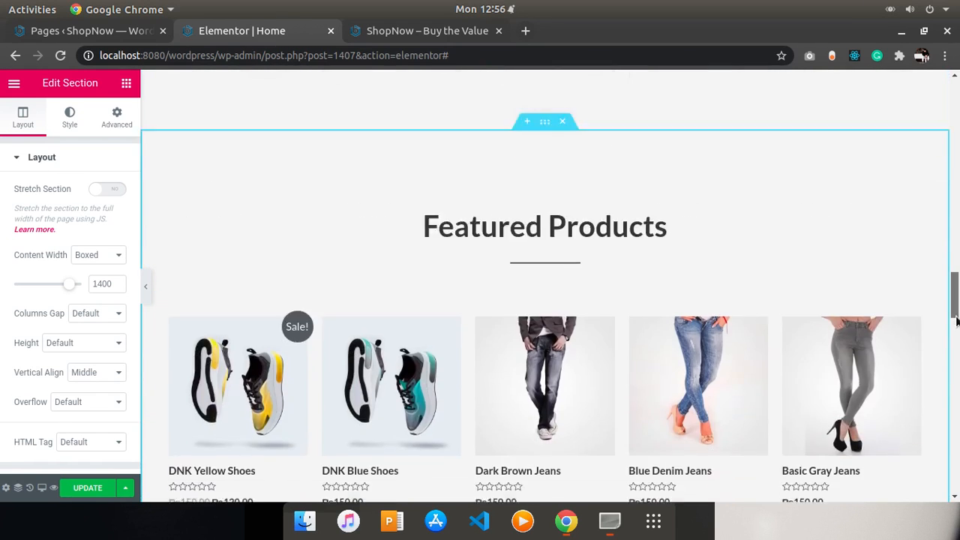
scroll(928, 174, up, 10)
scroll(933, 203, down, 10)
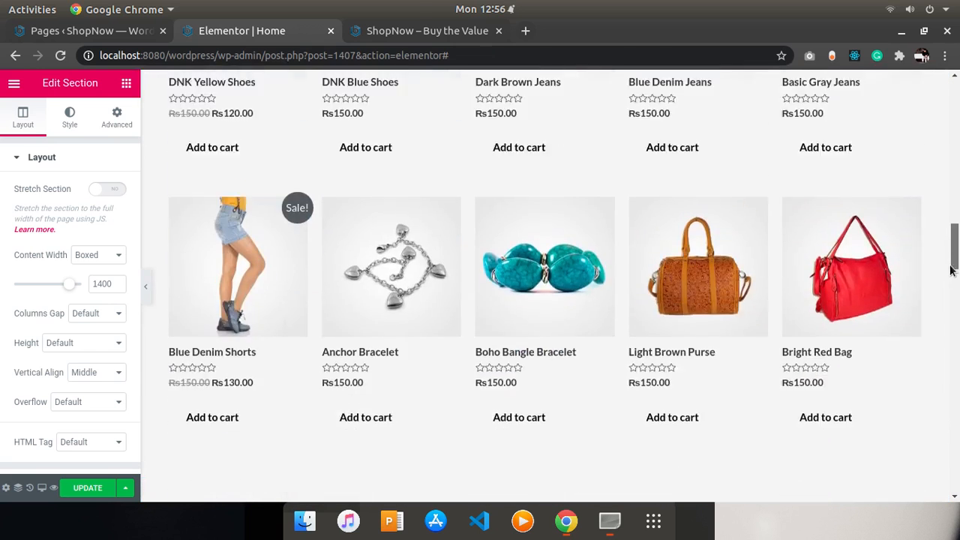
scroll(955, 292, down, 3)
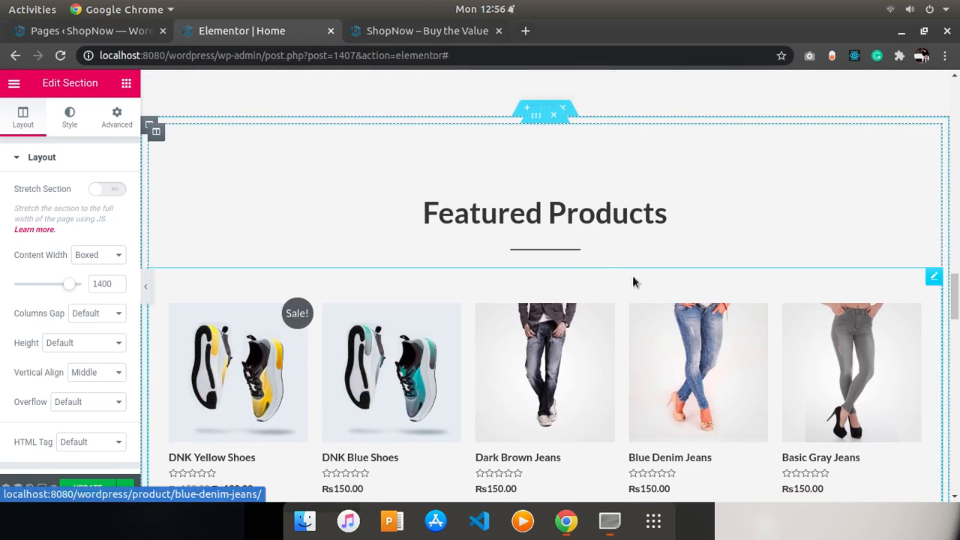
click(530, 212)
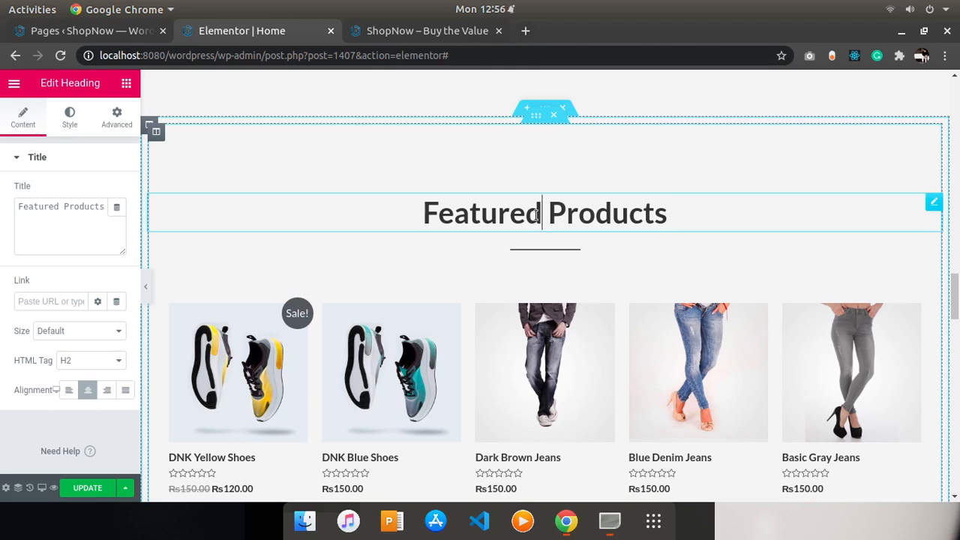
drag(537, 215, 424, 224)
text(L)
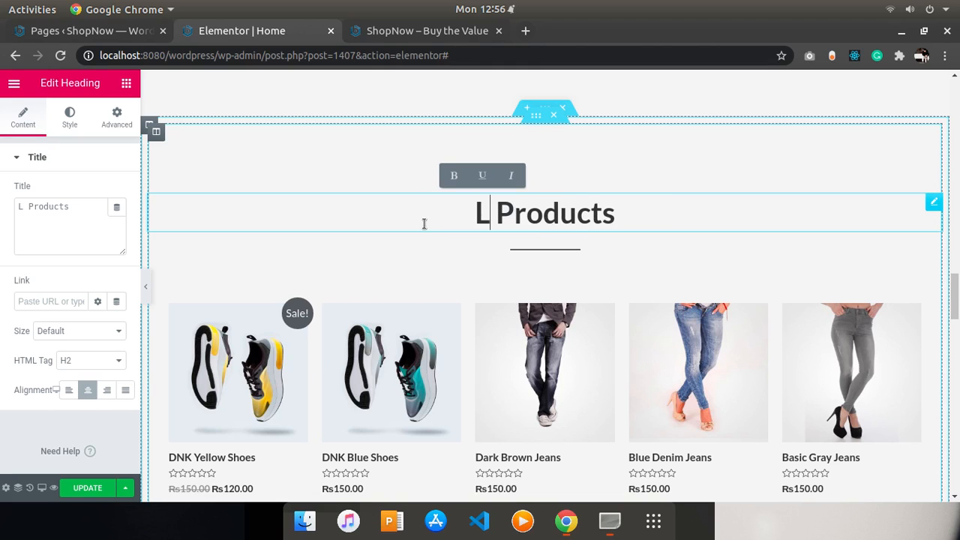
text(astest)
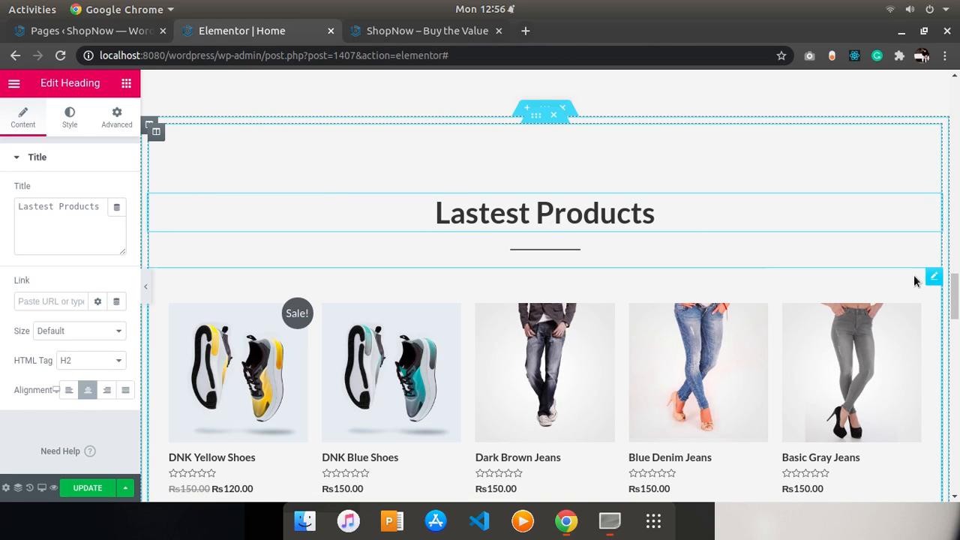
- Set the Lastest Products heading's top margin to -134 px to pull it closer to the section above
scroll(954, 266, down, 6)
scroll(956, 264, up, 8)
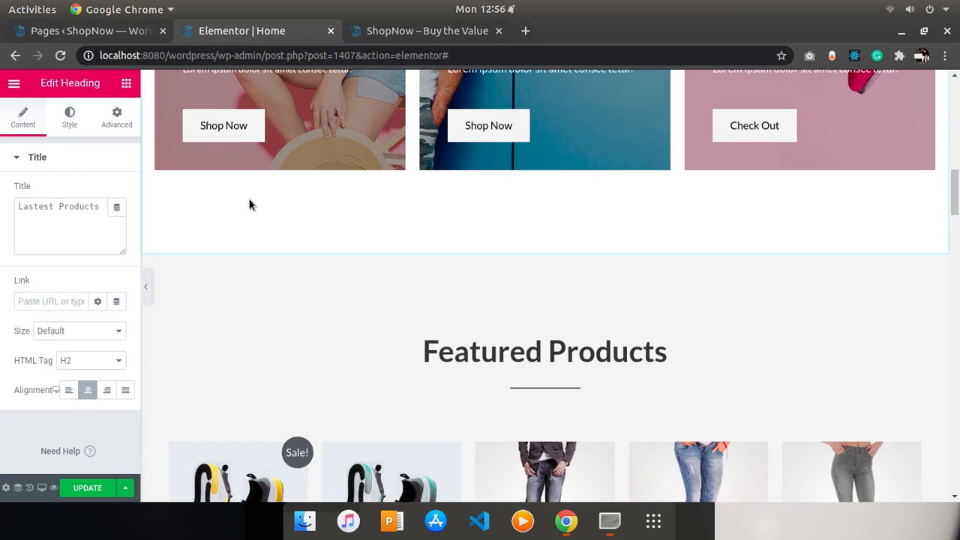
click(72, 124)
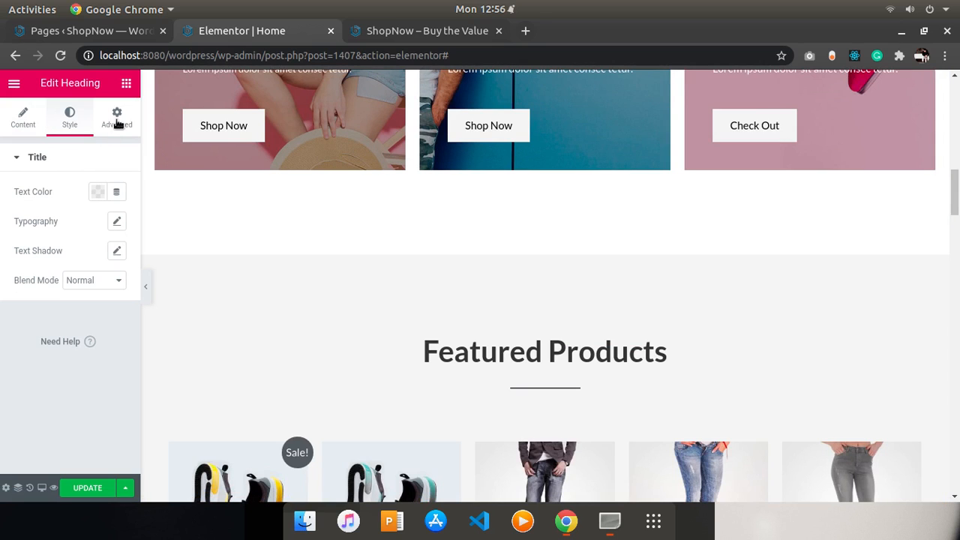
click(105, 196)
click(106, 192)
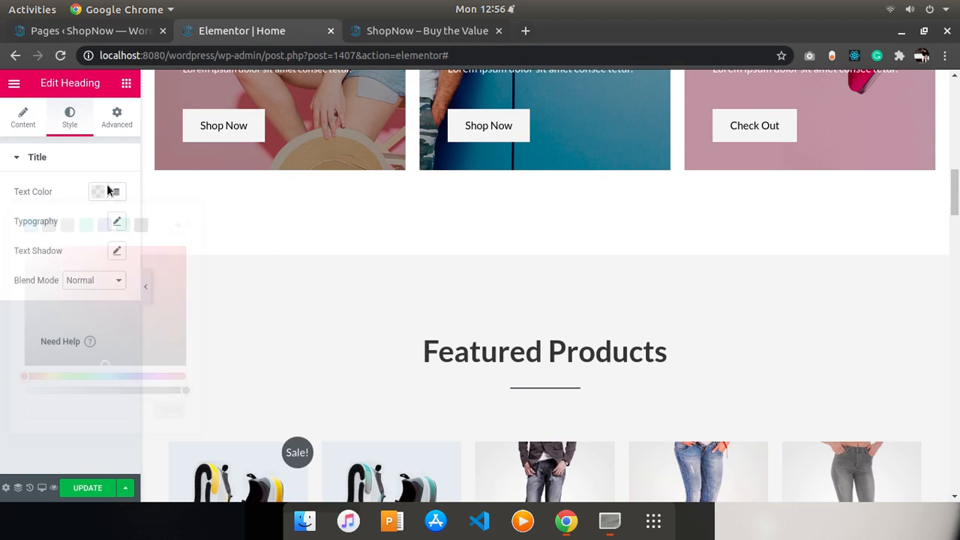
click(119, 117)
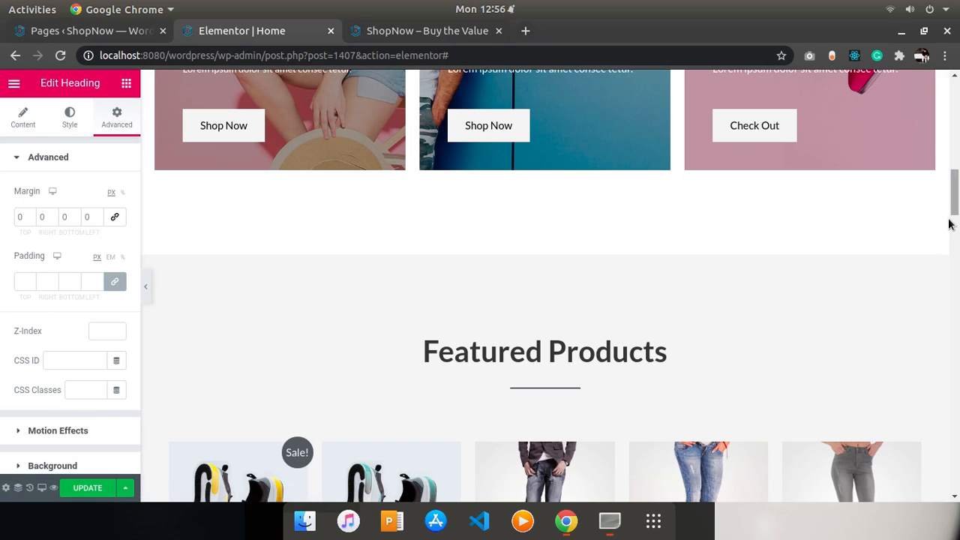
drag(958, 204, 958, 294)
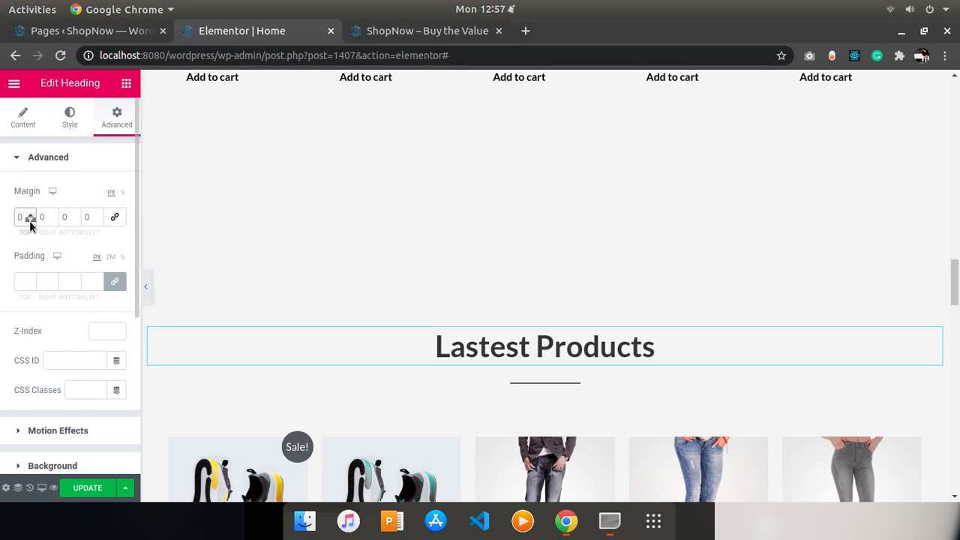
drag(31, 219, 31, 219)
click(242, 302)
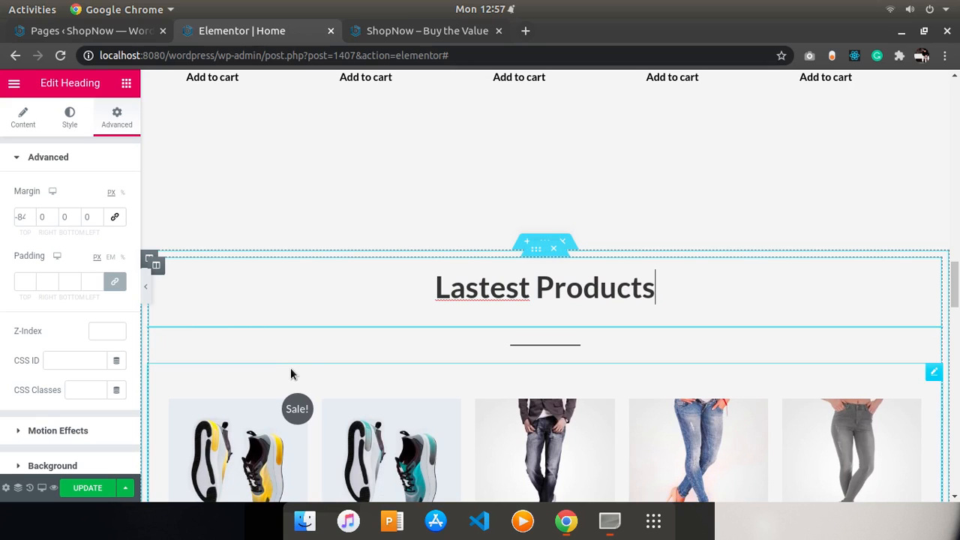
click(370, 249)
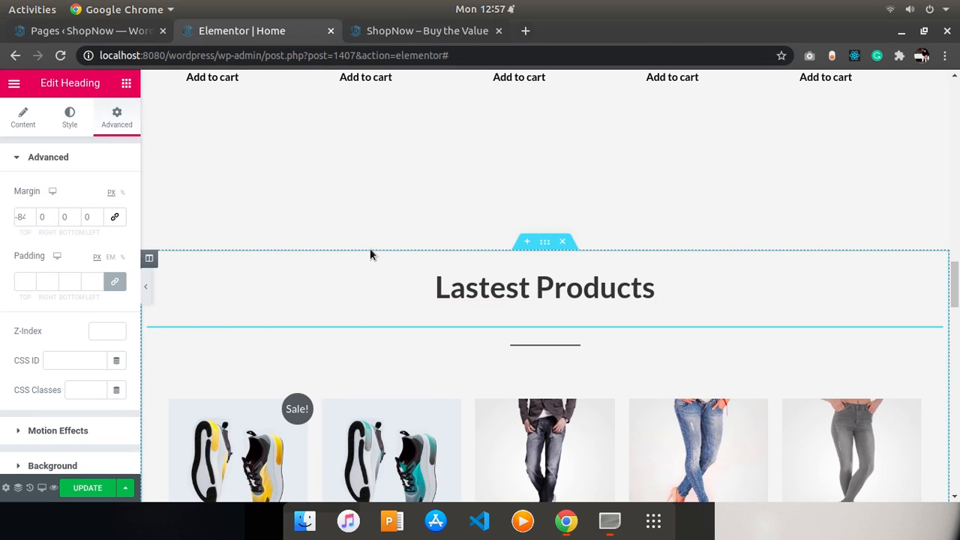
drag(30, 221, 30, 222)
- Set the divider under the Lastest Products heading to a top margin of -33 px
click(238, 349)
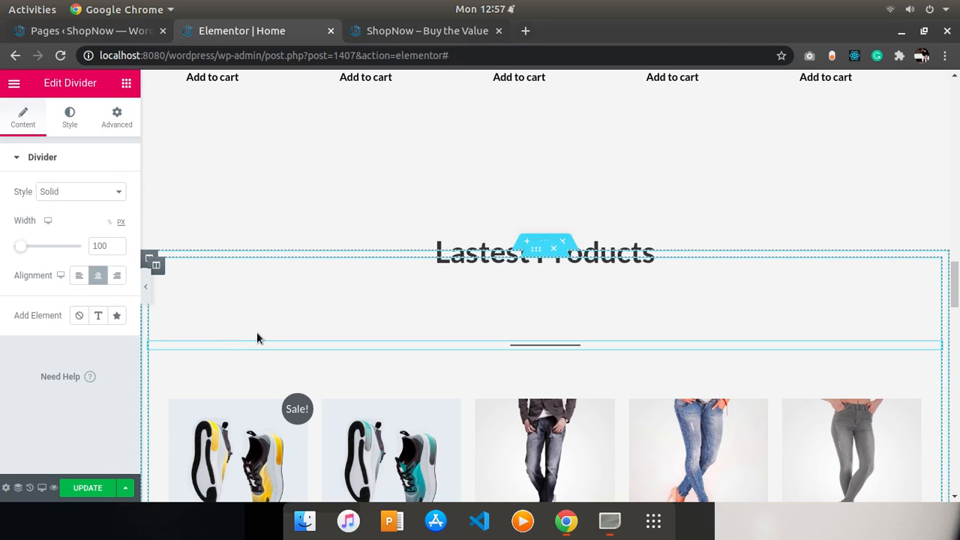
click(71, 120)
click(100, 127)
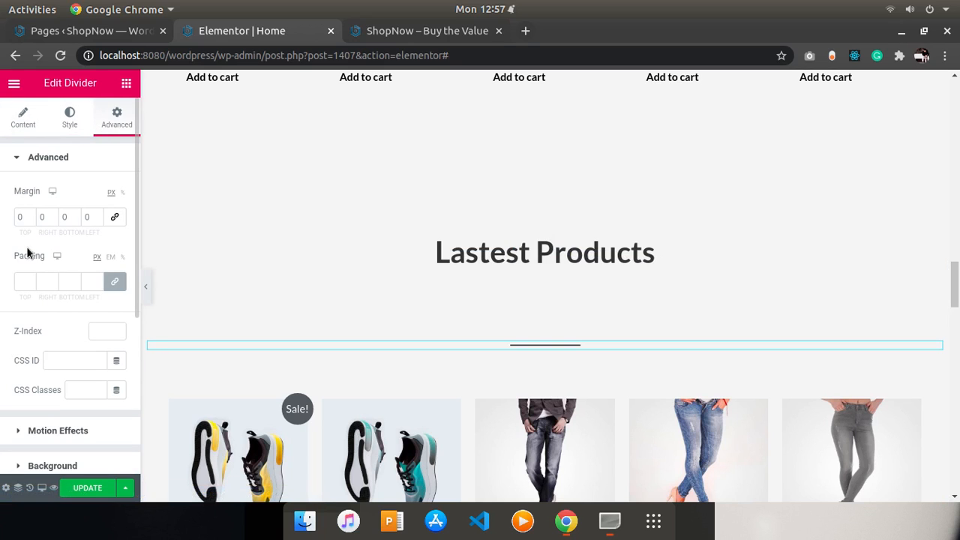
click(29, 220)
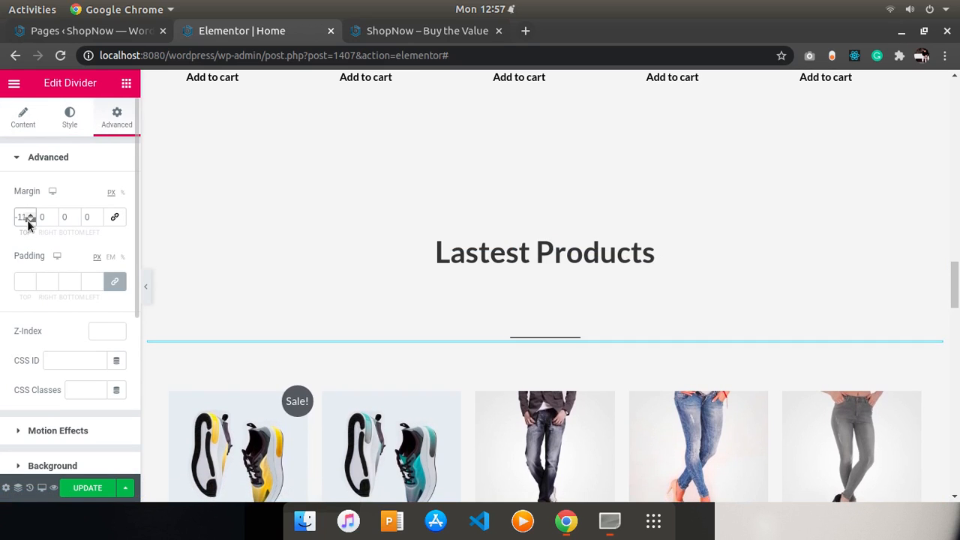
click(29, 221)
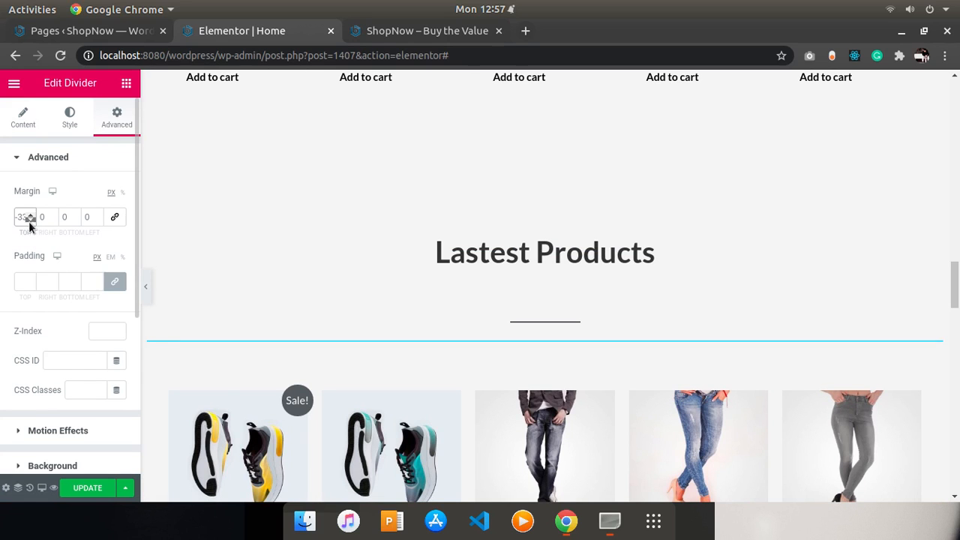
- Select the products shortcode widget in the second section and widen the editor panel
click(198, 367)
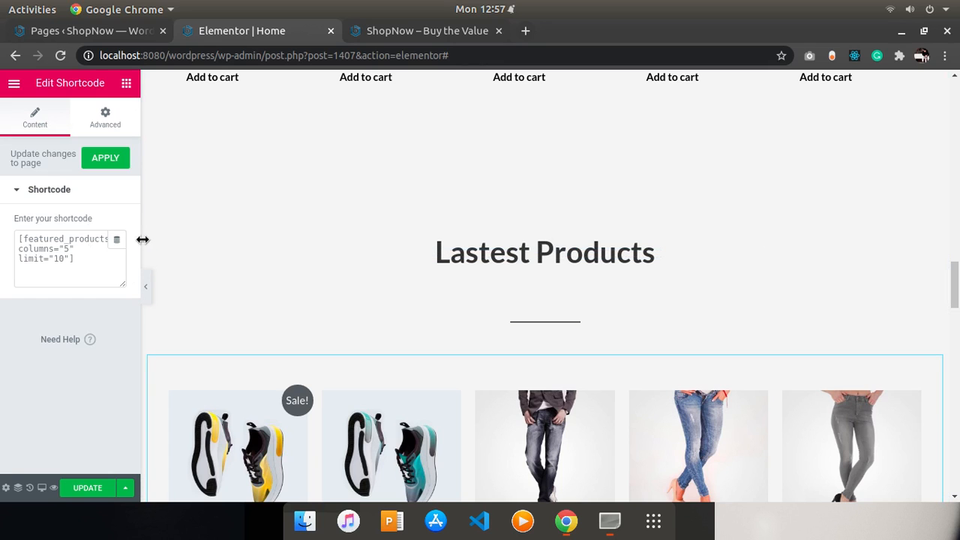
drag(139, 214, 251, 204)
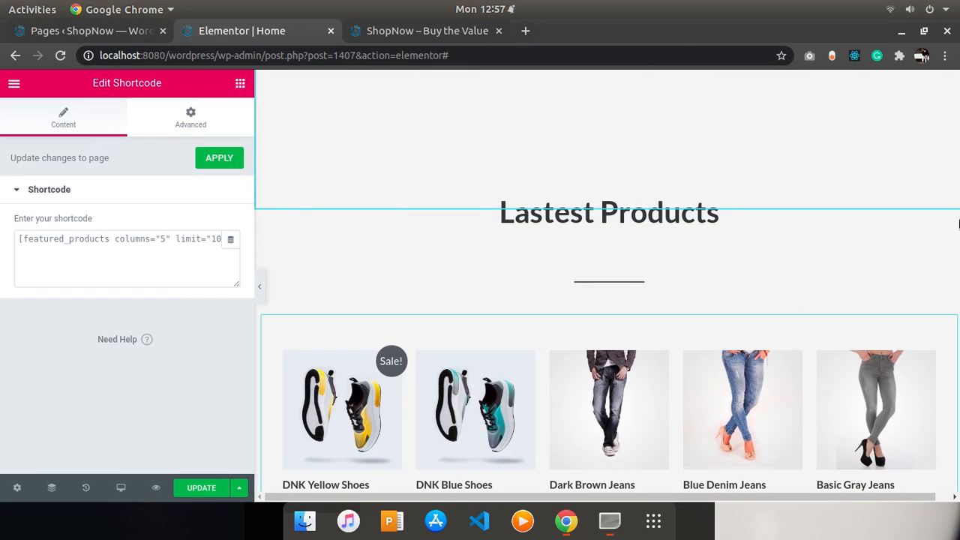
drag(959, 223, 786, 378)
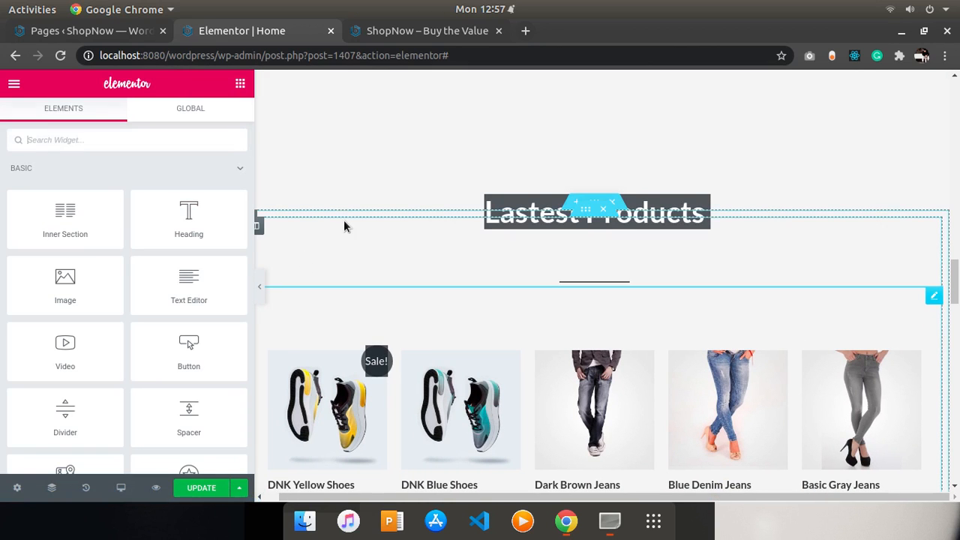
- Review the settings of the Lastest Products heading, divider and products shortcode widget
click(341, 215)
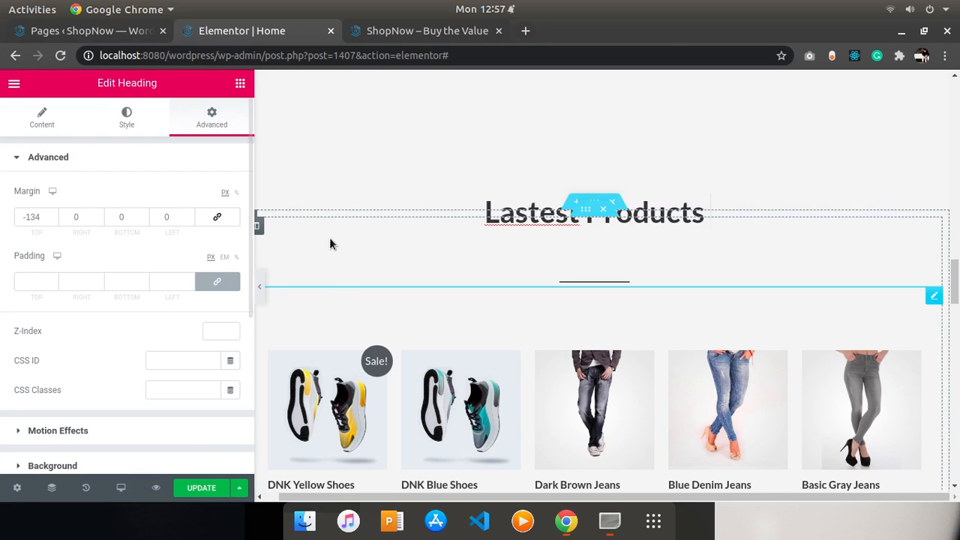
click(335, 282)
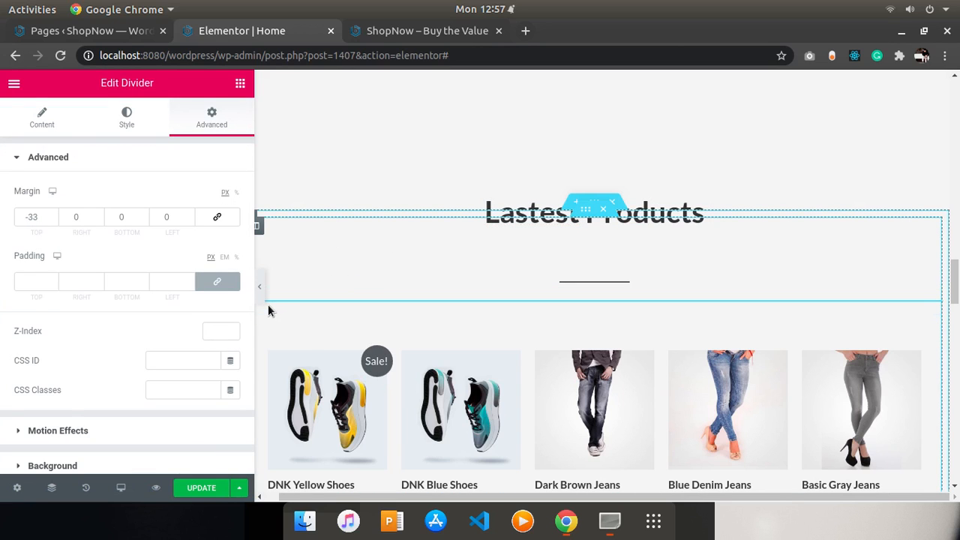
click(126, 118)
click(42, 117)
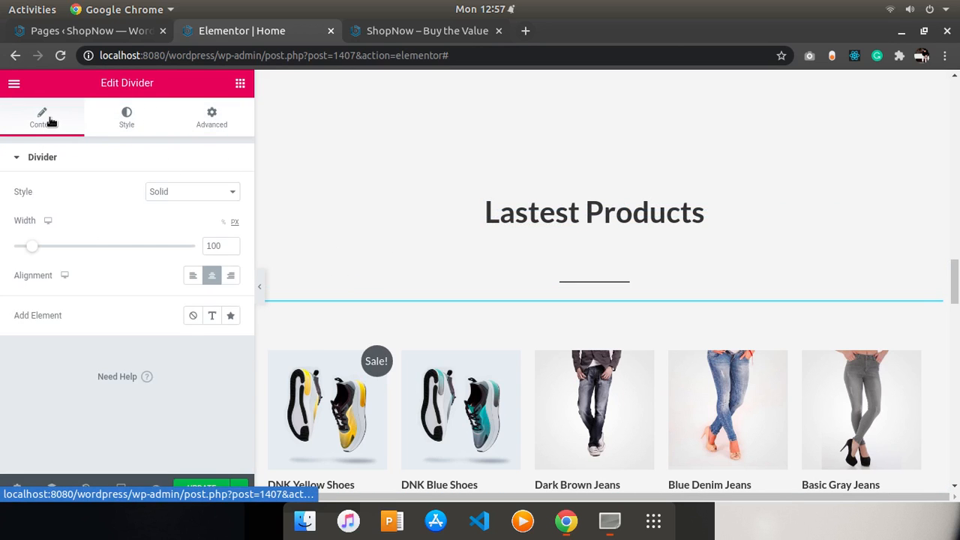
click(374, 324)
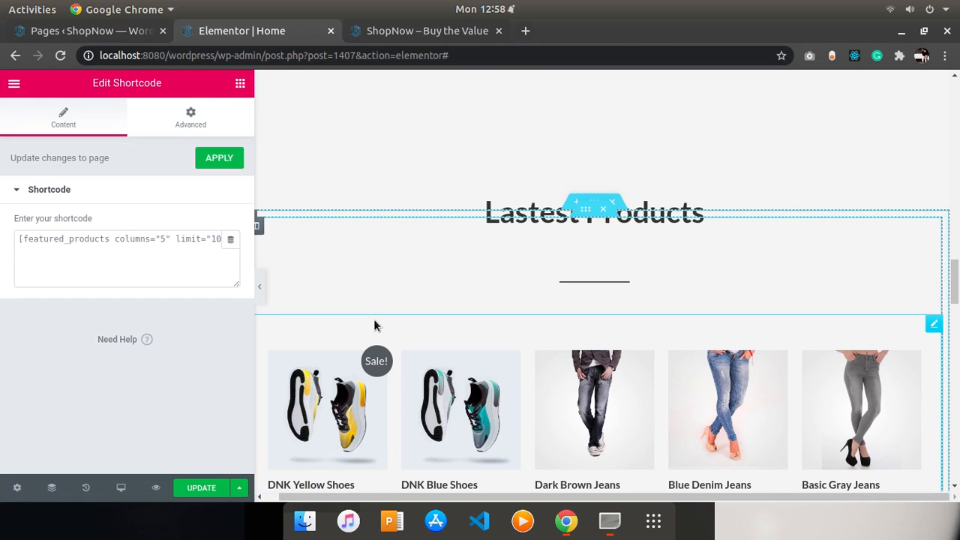
- Change the Lastest Products shortcode to [products columns="5" limit="5"] and apply it
click(166, 238)
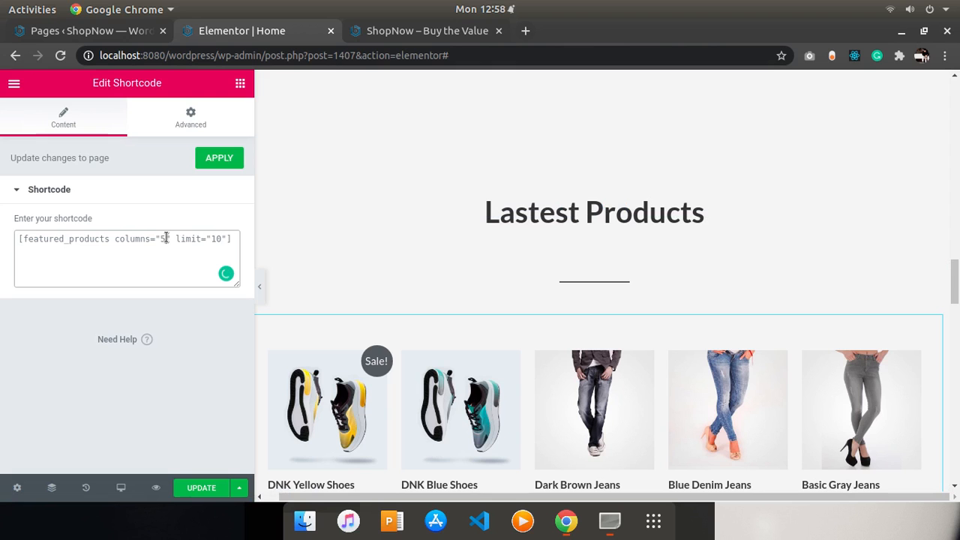
drag(958, 282, 955, 310)
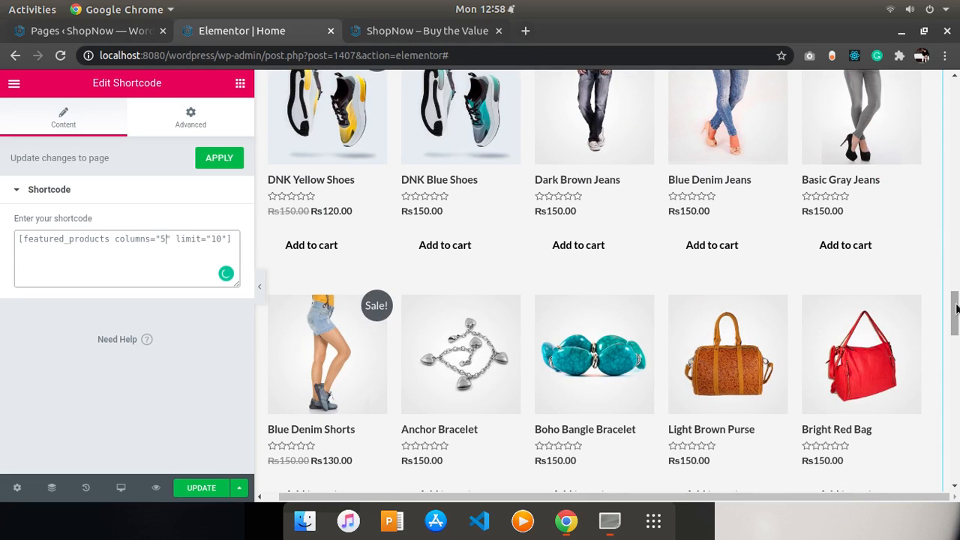
drag(957, 307, 957, 228)
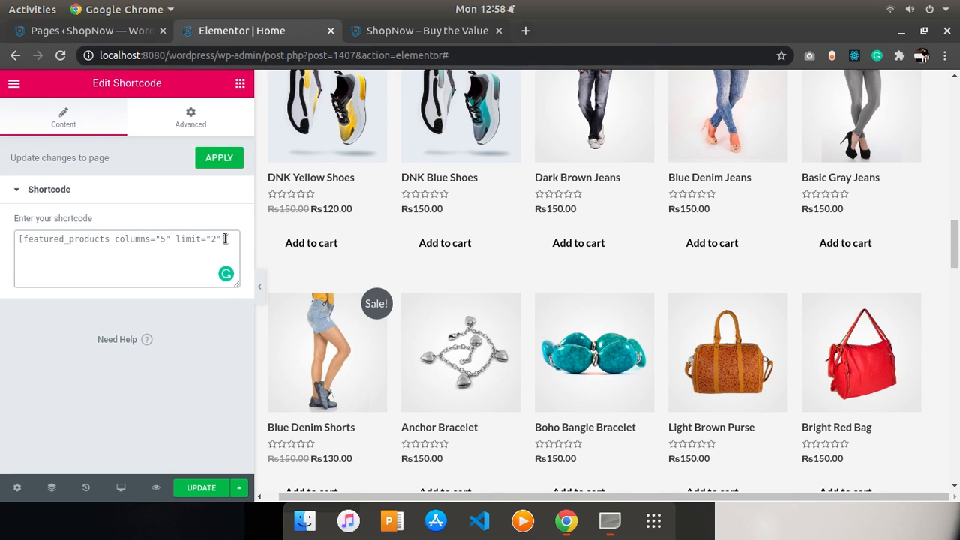
drag(954, 246, 956, 324)
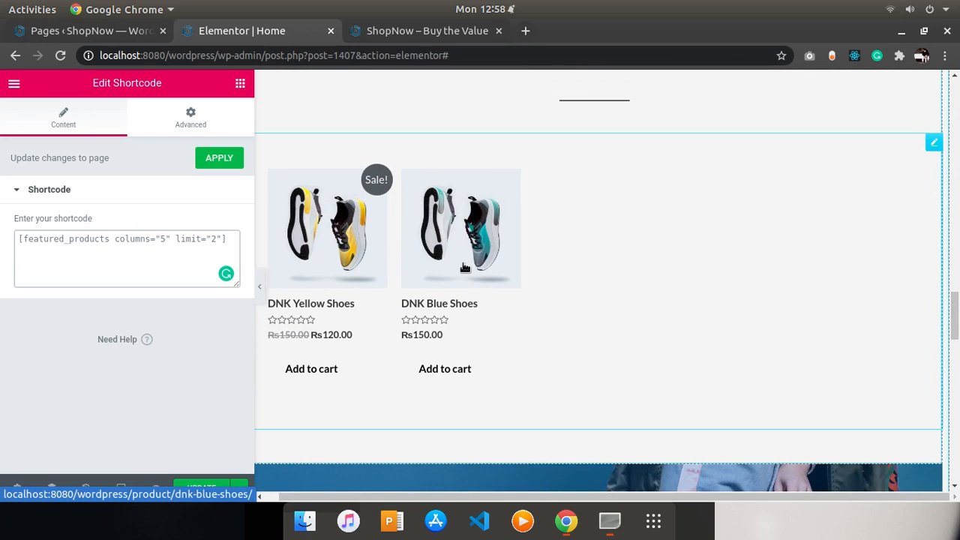
key(BackSpace)
key(BackSpace)
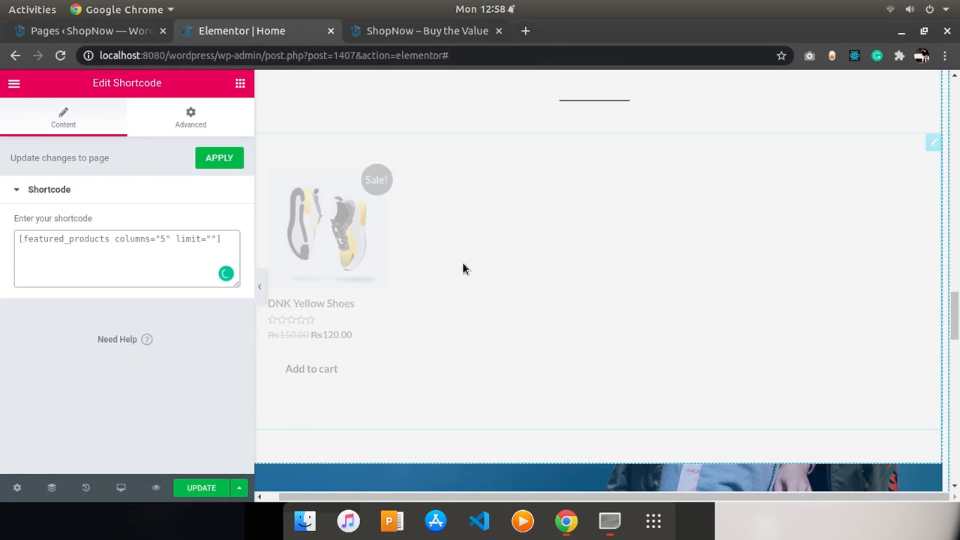
text(5)
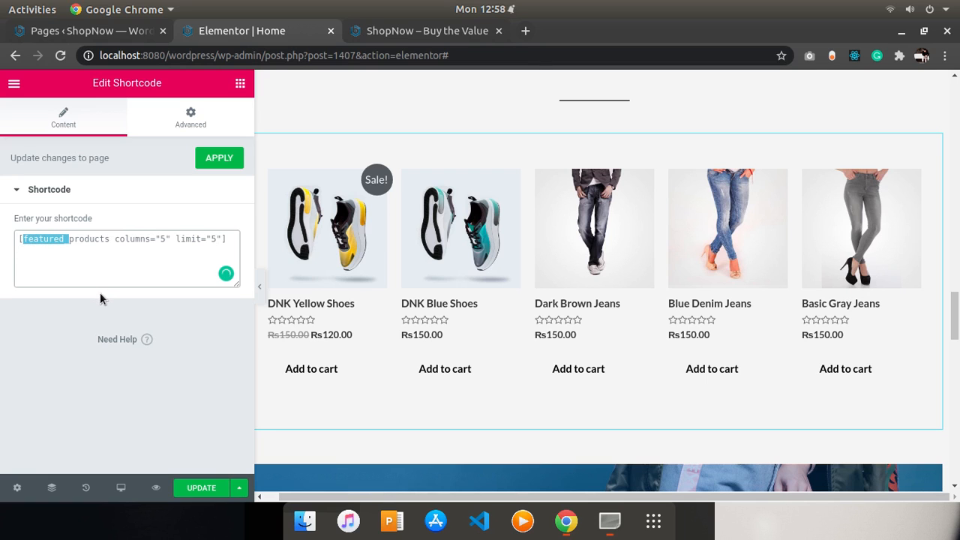
key(BackSpace)
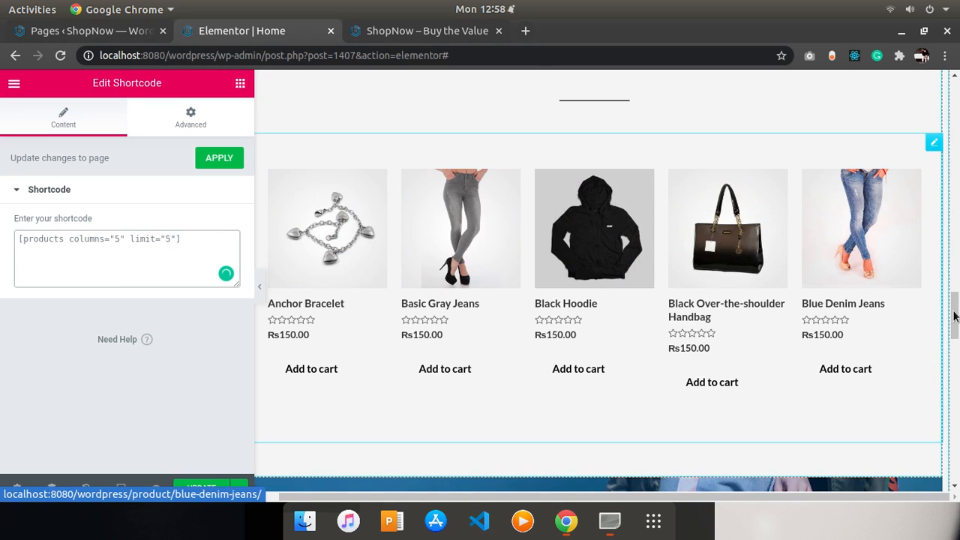
drag(955, 310, 957, 289)
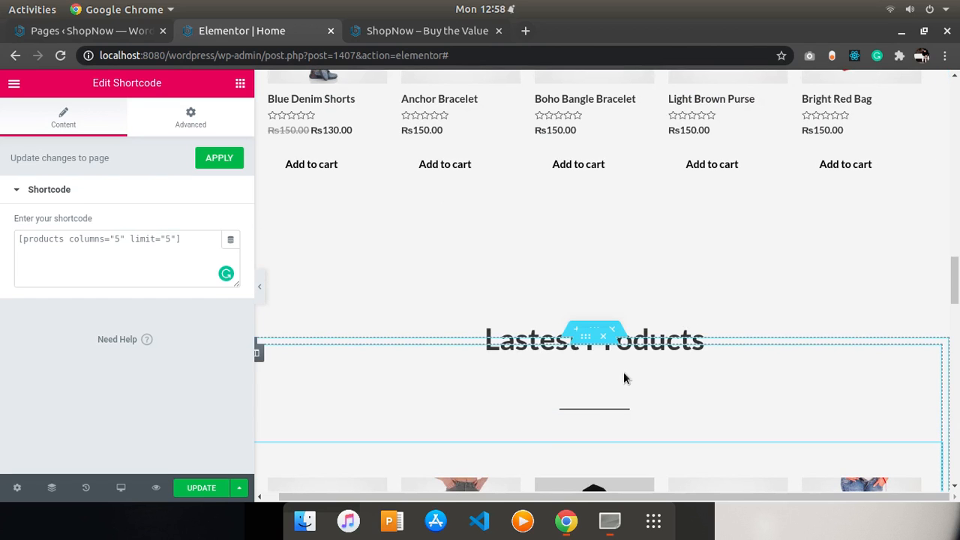
click(222, 161)
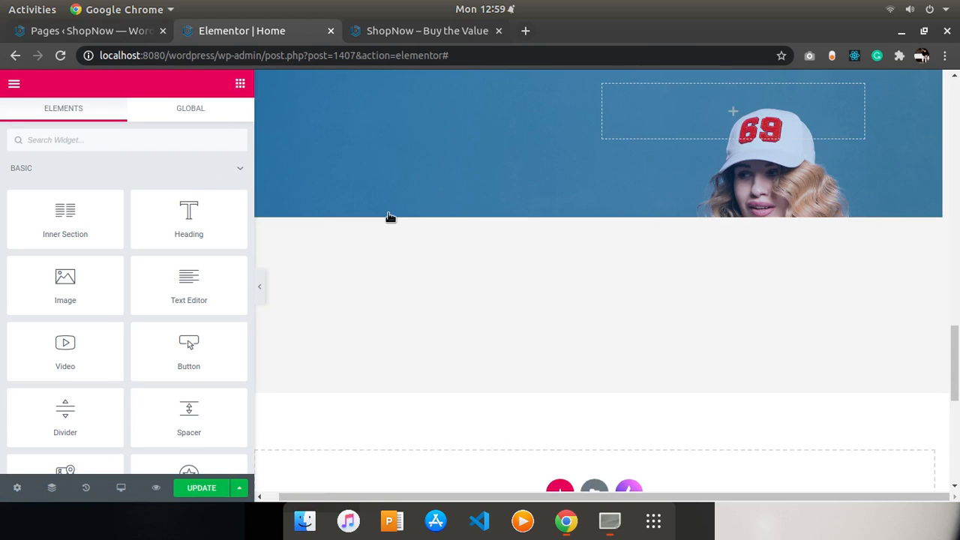
- Update the page to save the changes
drag(954, 352, 958, 294)
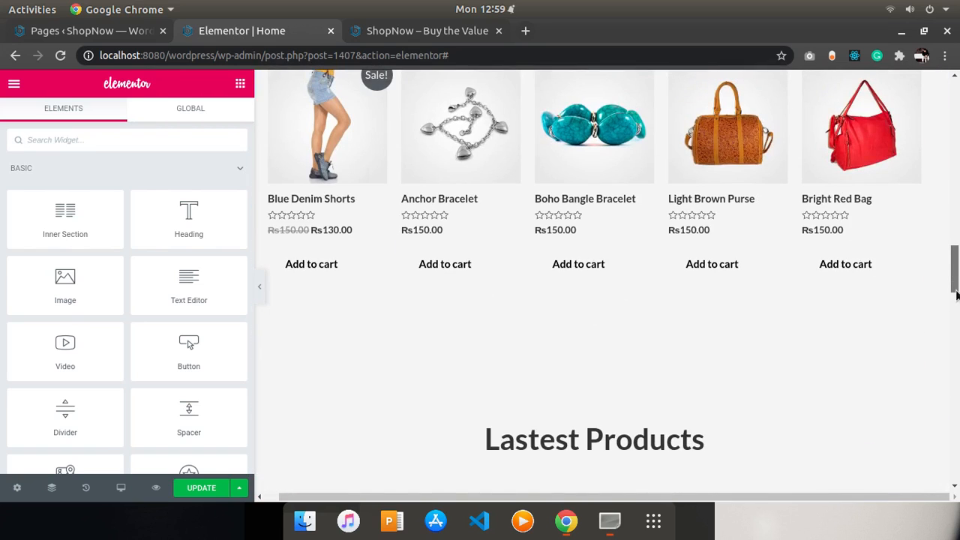
click(718, 315)
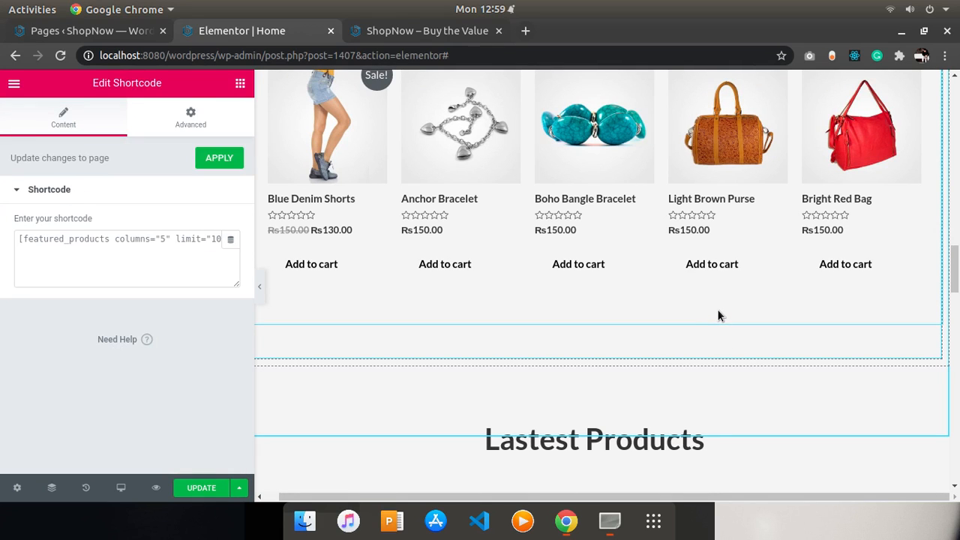
click(420, 31)
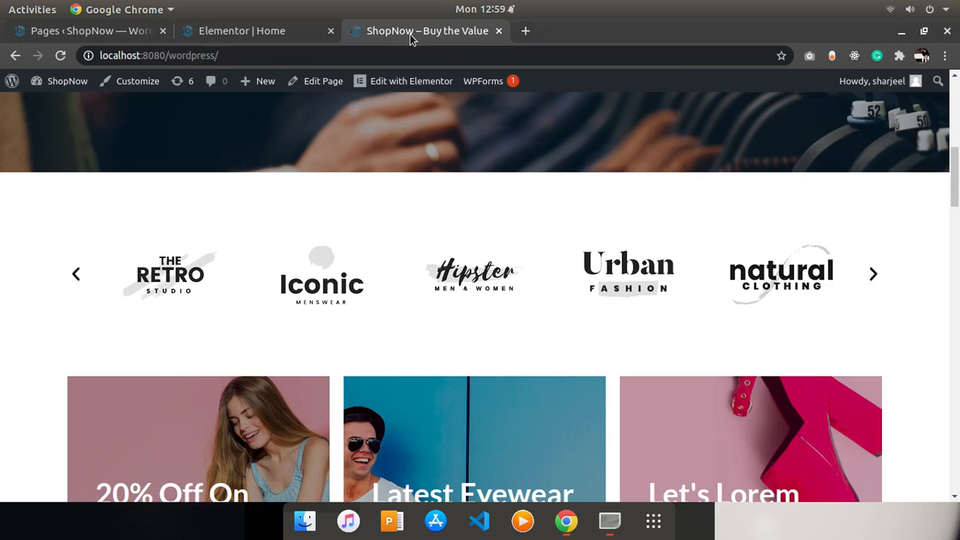
click(212, 31)
click(202, 489)
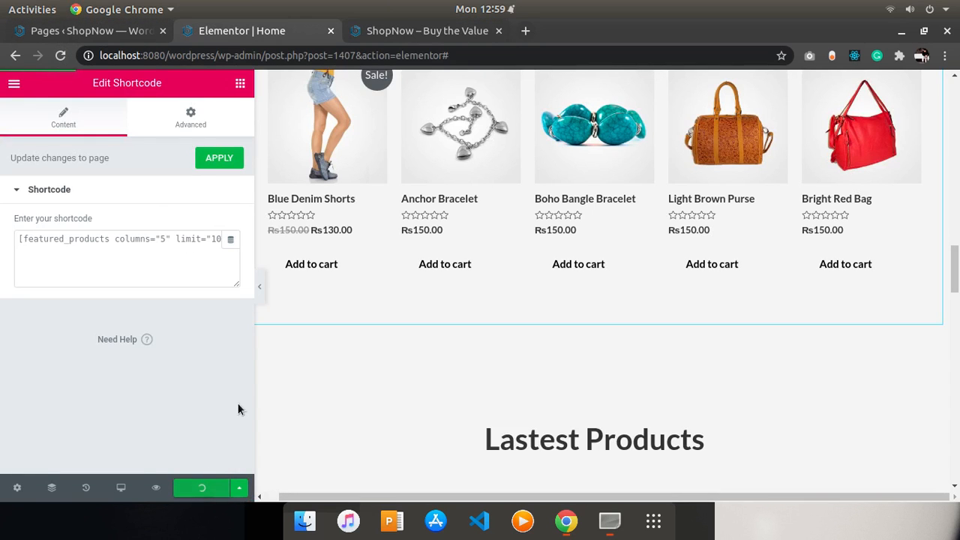
- Reload the live home page and inspect it
click(392, 36)
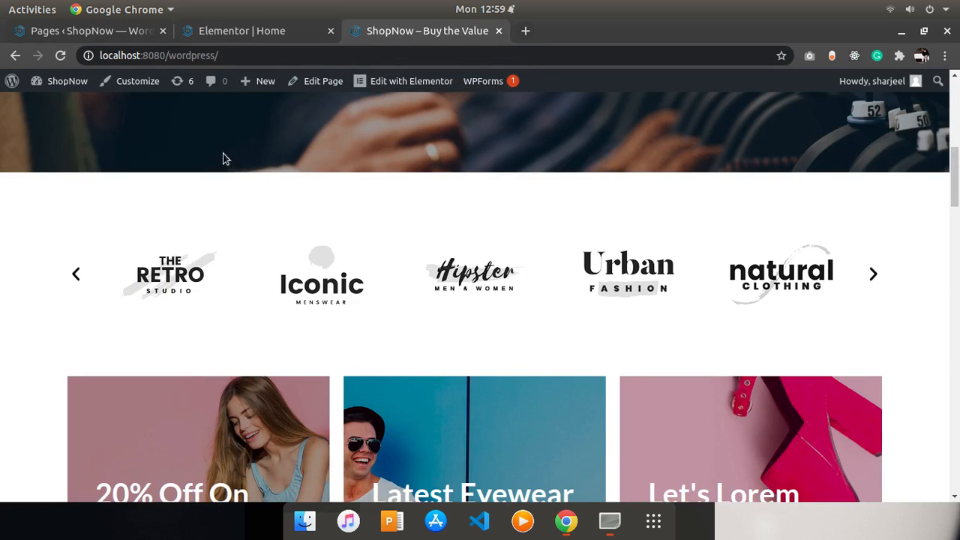
click(59, 56)
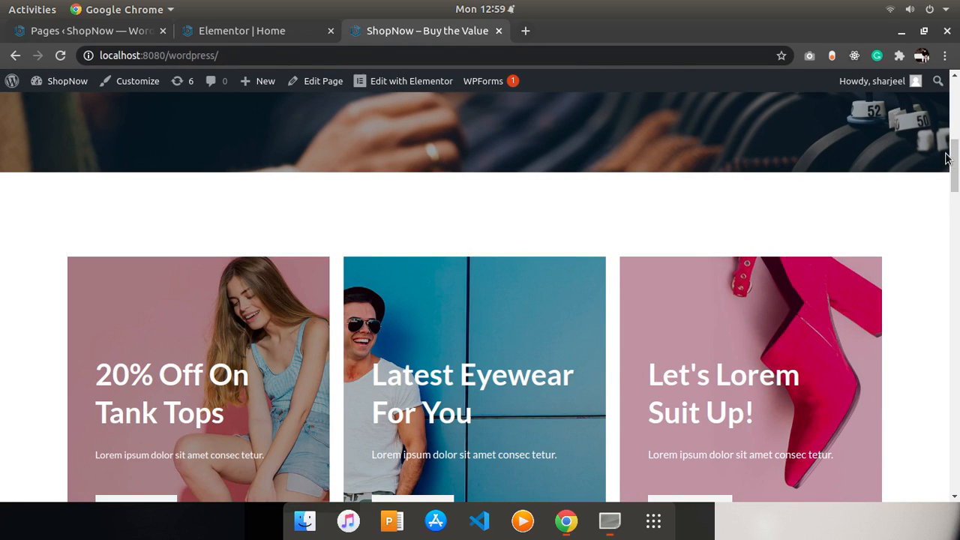
drag(947, 157, 907, 101)
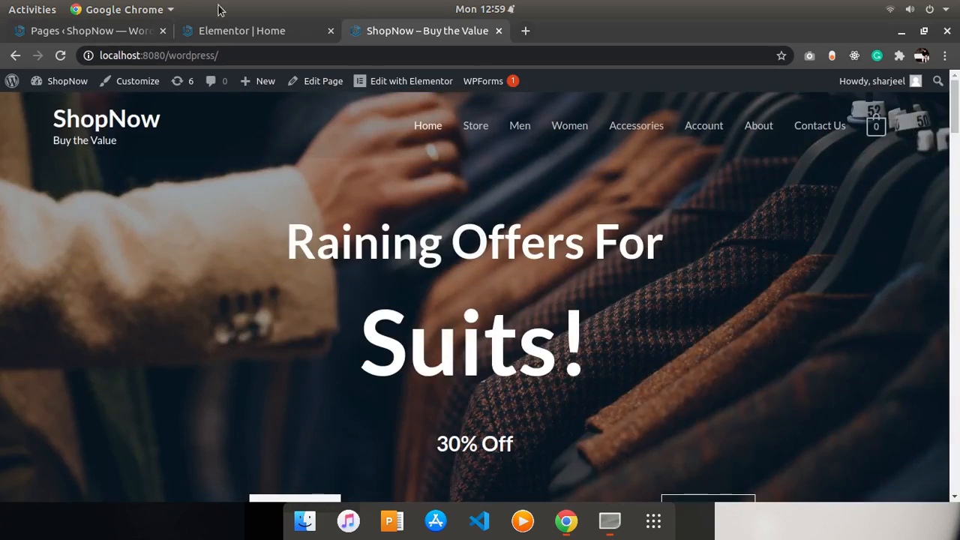
click(197, 26)
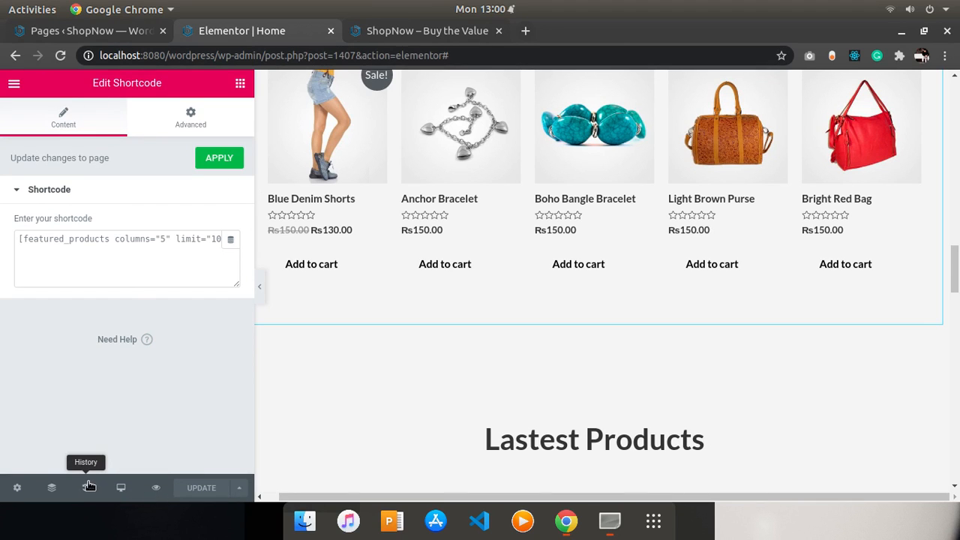
- Open the Navigator and select the Lastest Products section in it
click(51, 487)
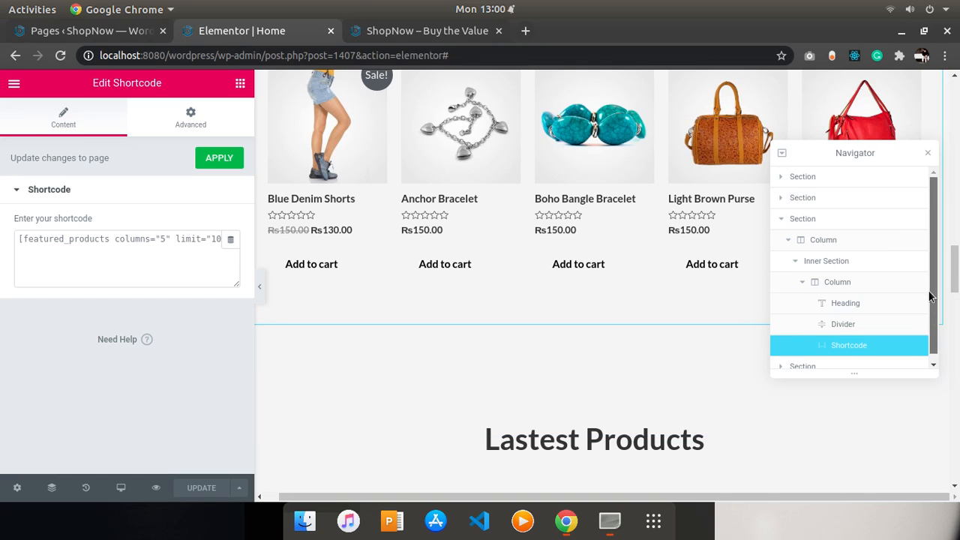
scroll(930, 296, down, 3)
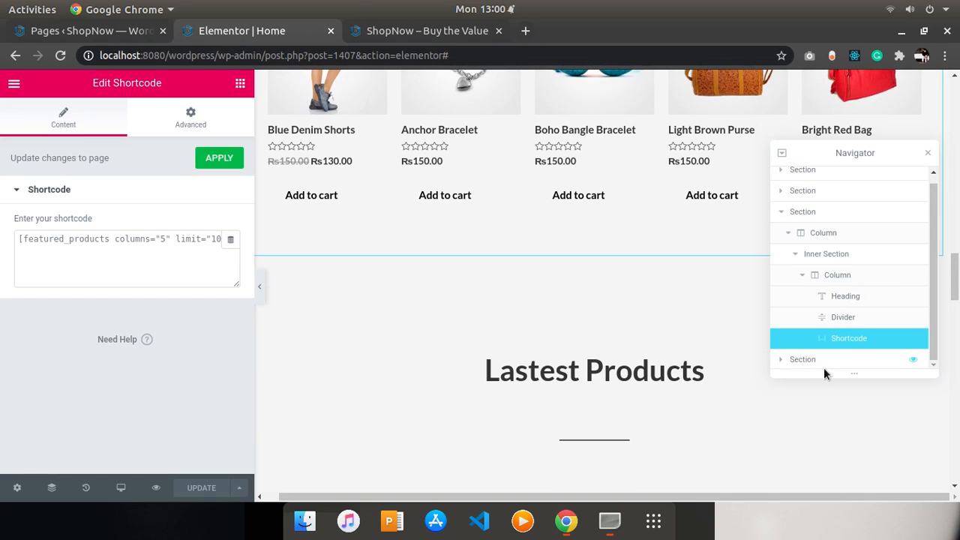
click(802, 359)
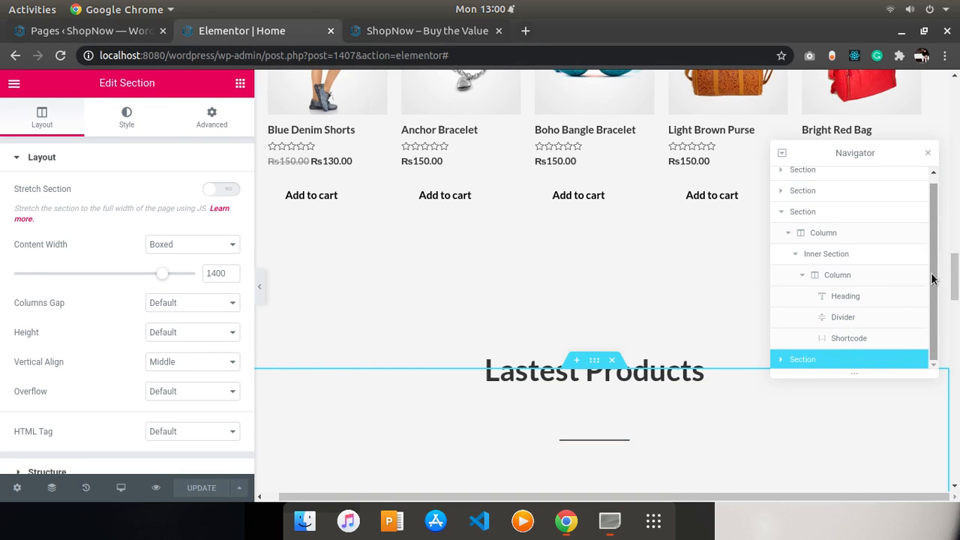
scroll(935, 273, up, 1)
click(842, 219)
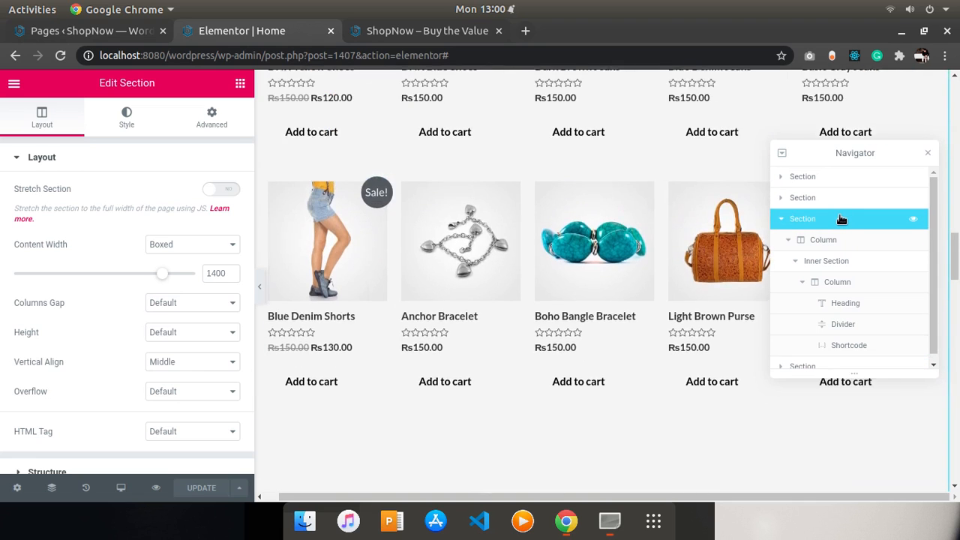
click(836, 368)
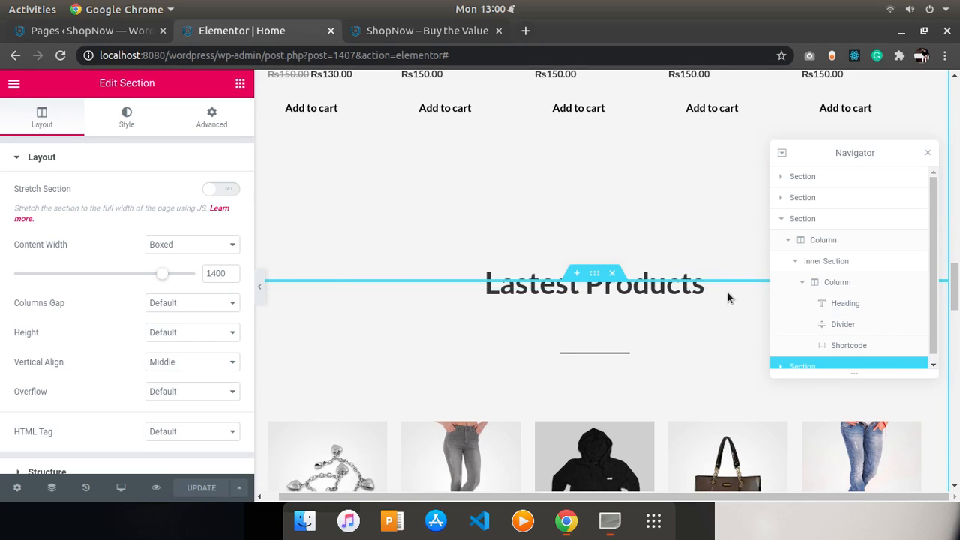
- Try moving the Lastest Products section above the Featured Products section in the Navigator, then move it back
drag(803, 370, 835, 192)
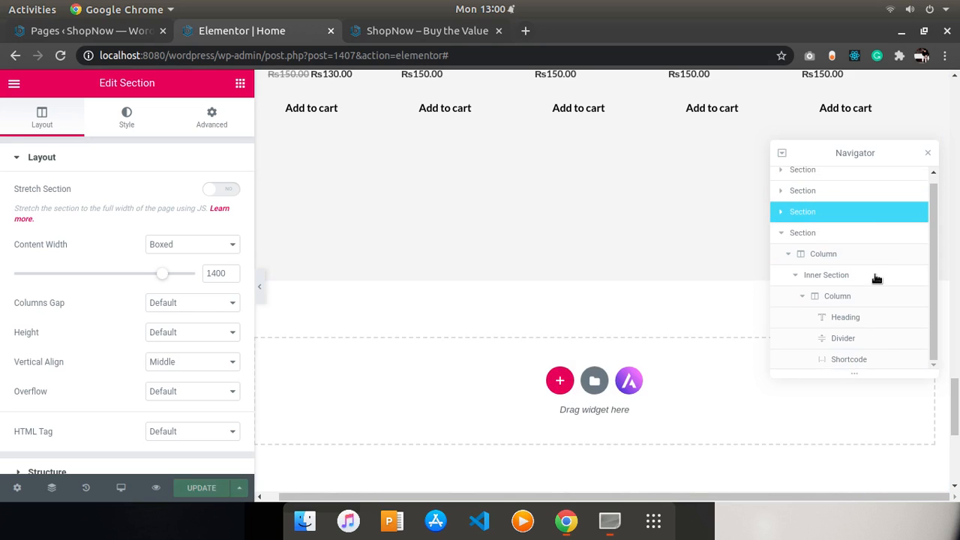
drag(957, 428, 949, 218)
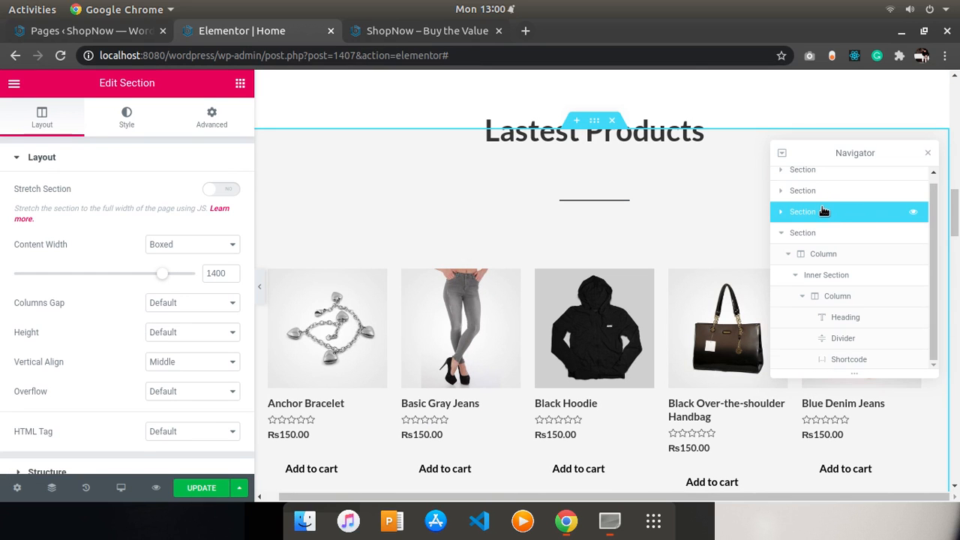
drag(822, 212, 837, 339)
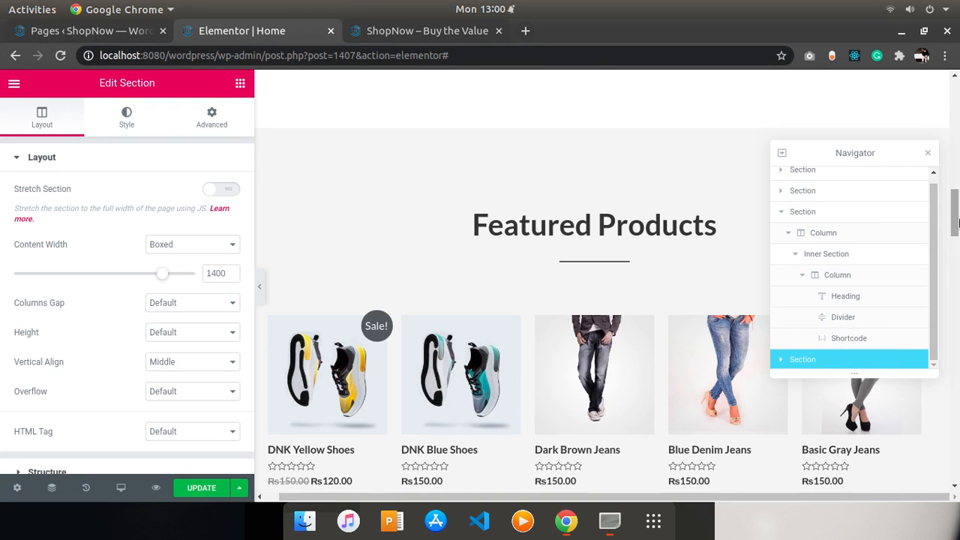
- Compare the product sections on the live page with the editor, then return to the WordPress Pages list
drag(957, 223, 957, 411)
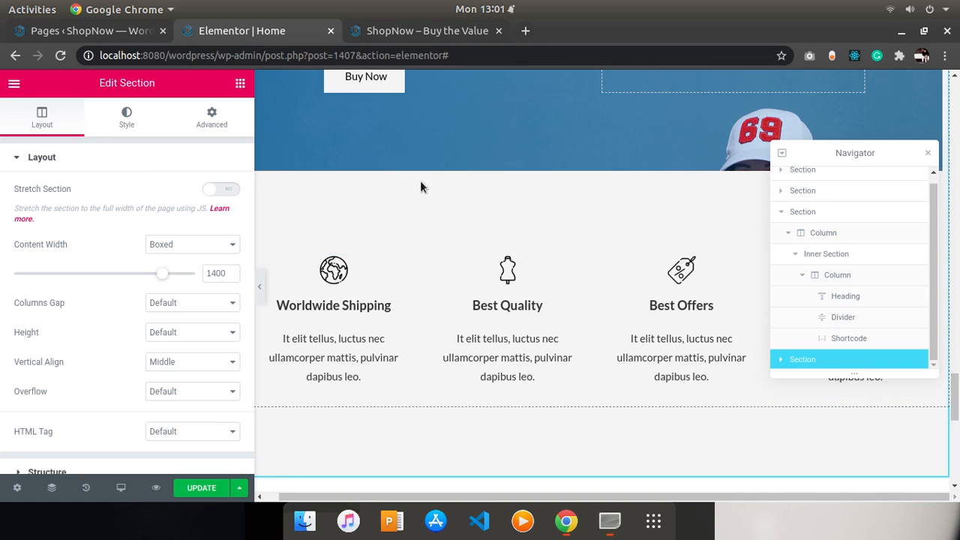
click(371, 31)
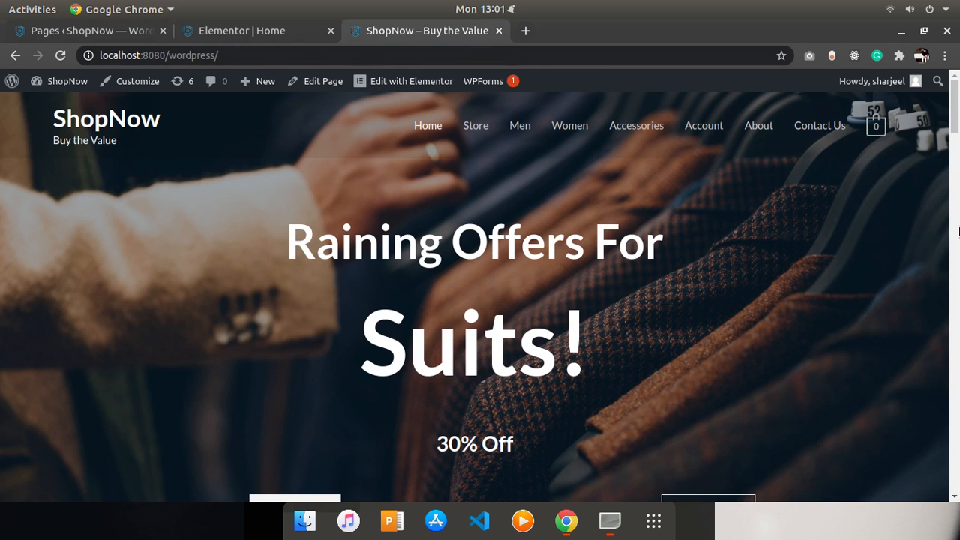
drag(955, 124, 954, 287)
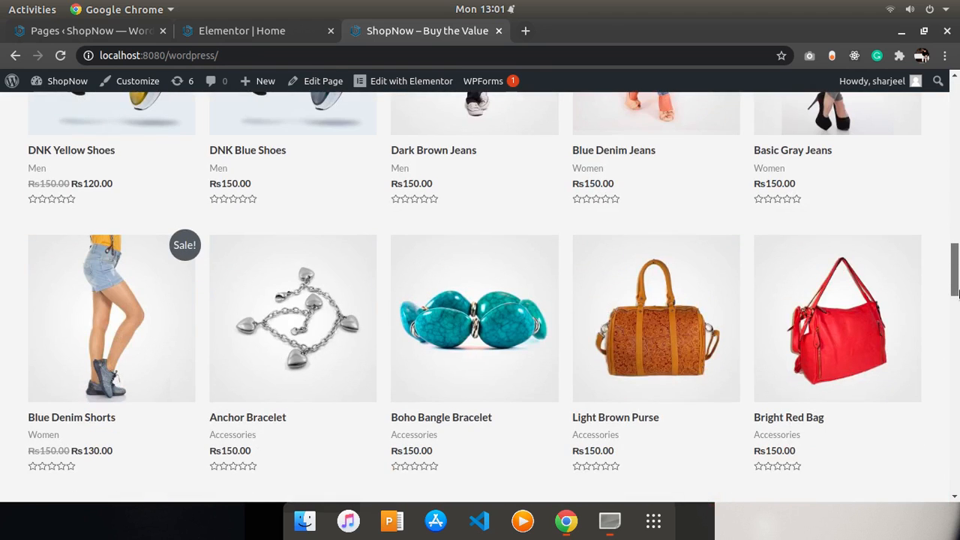
click(276, 32)
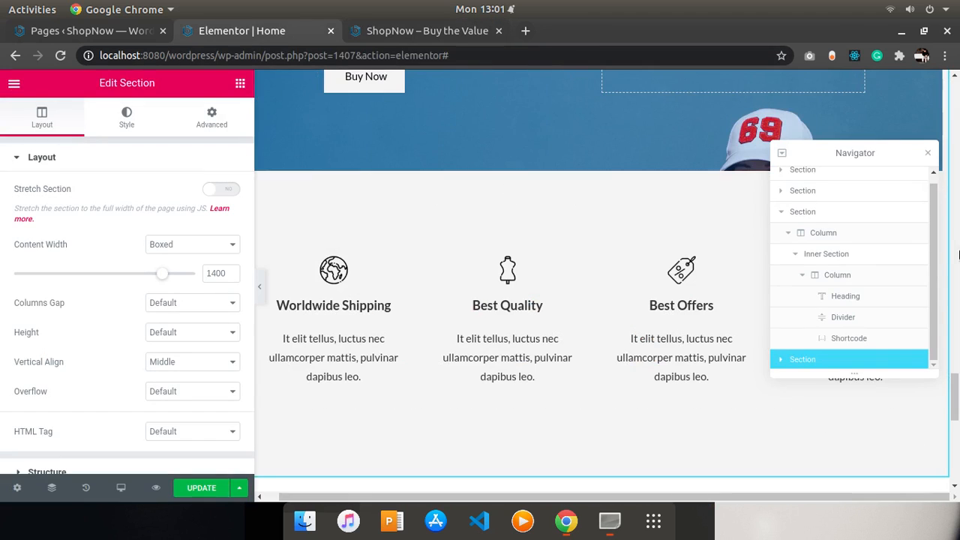
drag(957, 375, 956, 303)
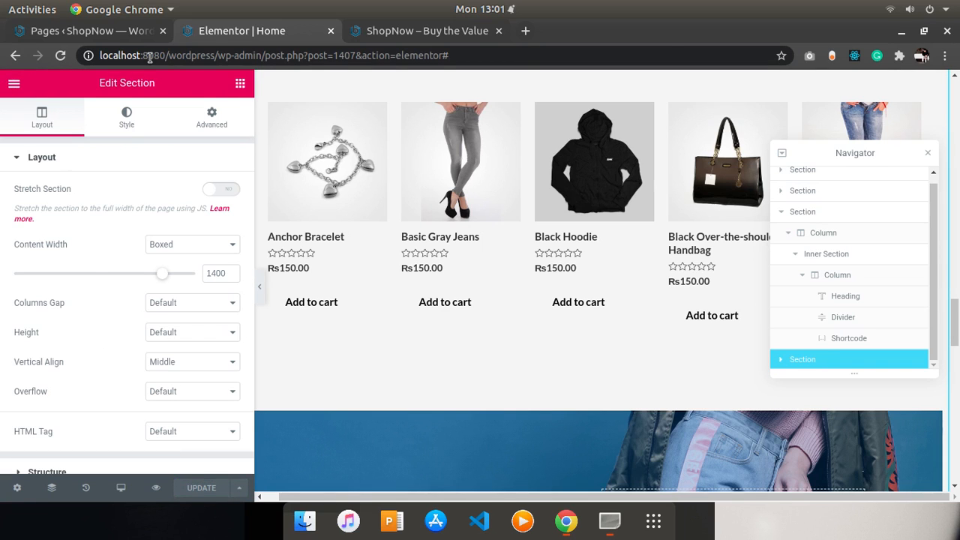
click(102, 31)
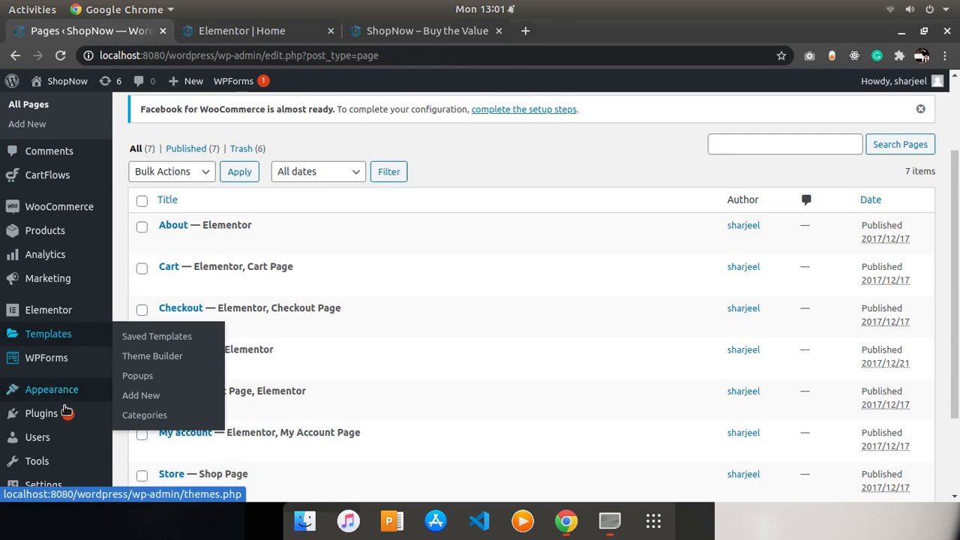
- In the theme Customizer, enable Add To Cart in the WooCommerce Product Catalog's shop product structure and publish
mouse_move(75, 391)
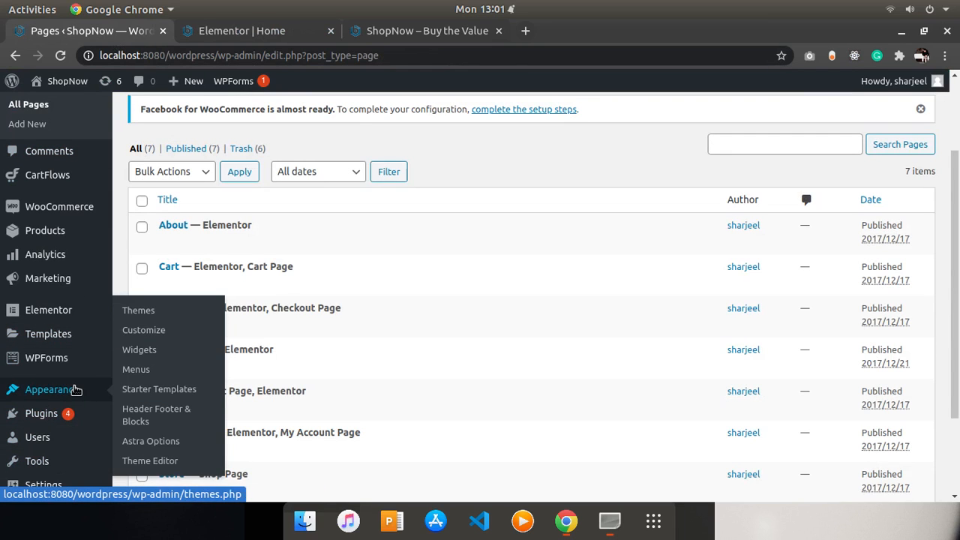
click(137, 334)
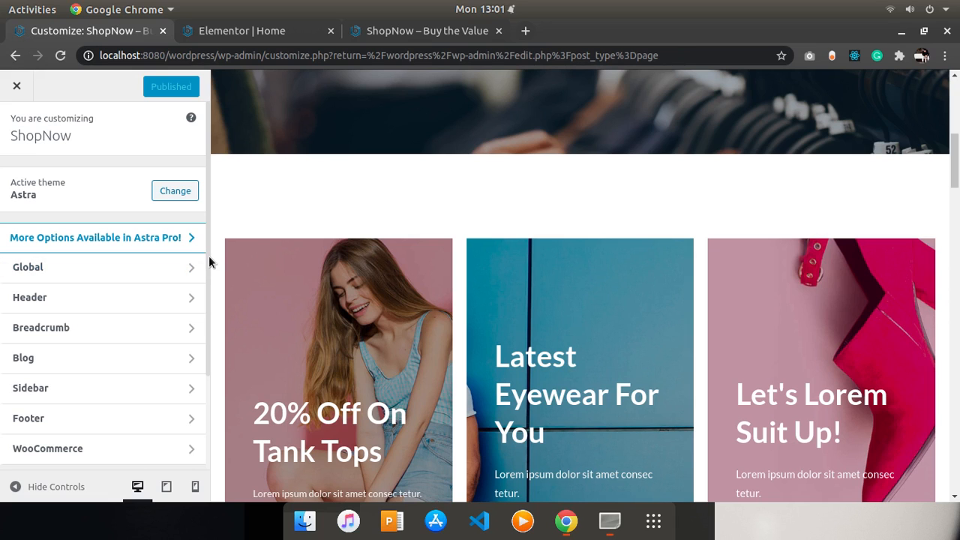
scroll(209, 261, down, 3)
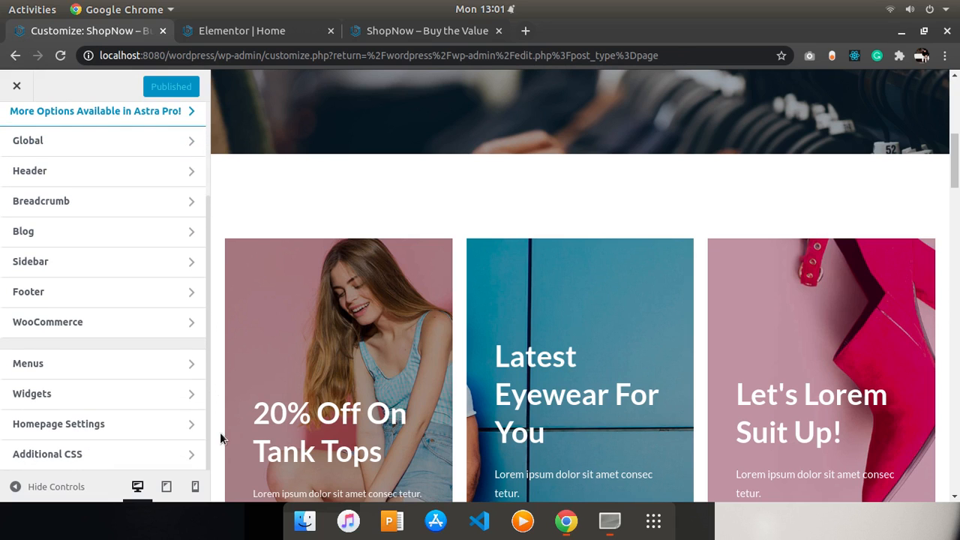
scroll(220, 432, up, 3)
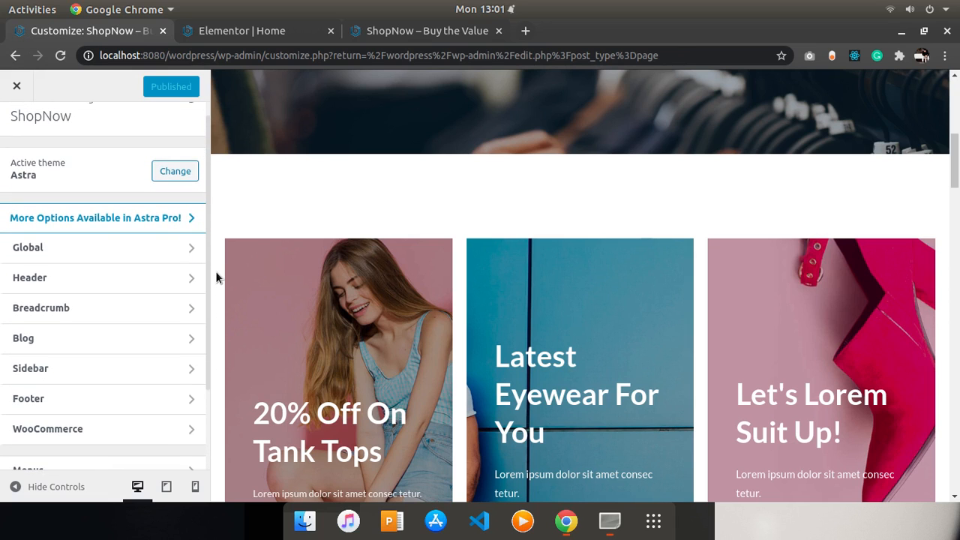
scroll(215, 274, up, 1)
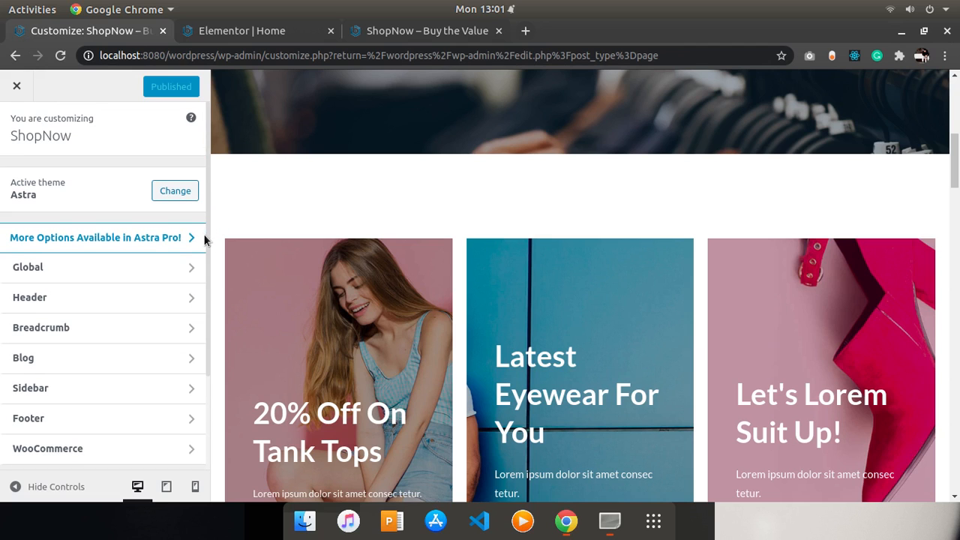
click(189, 253)
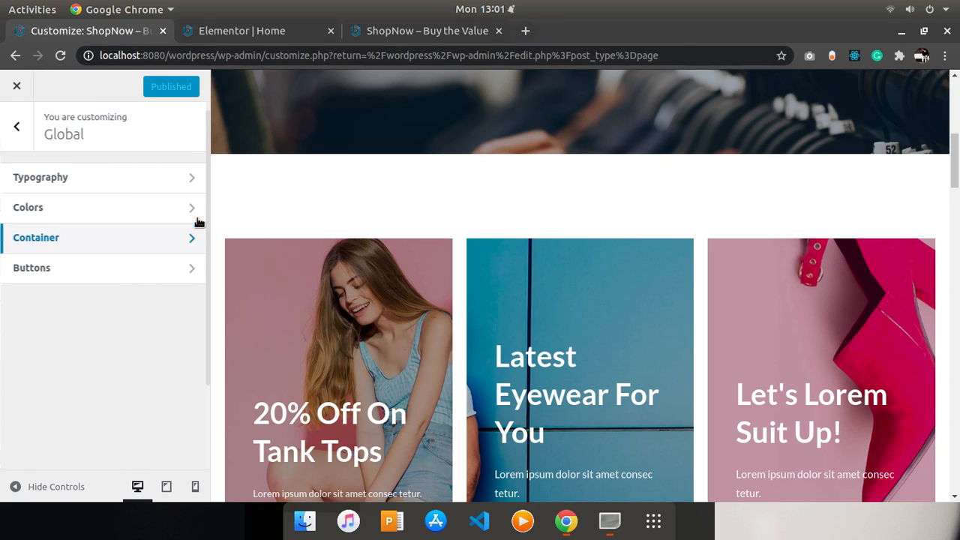
click(12, 134)
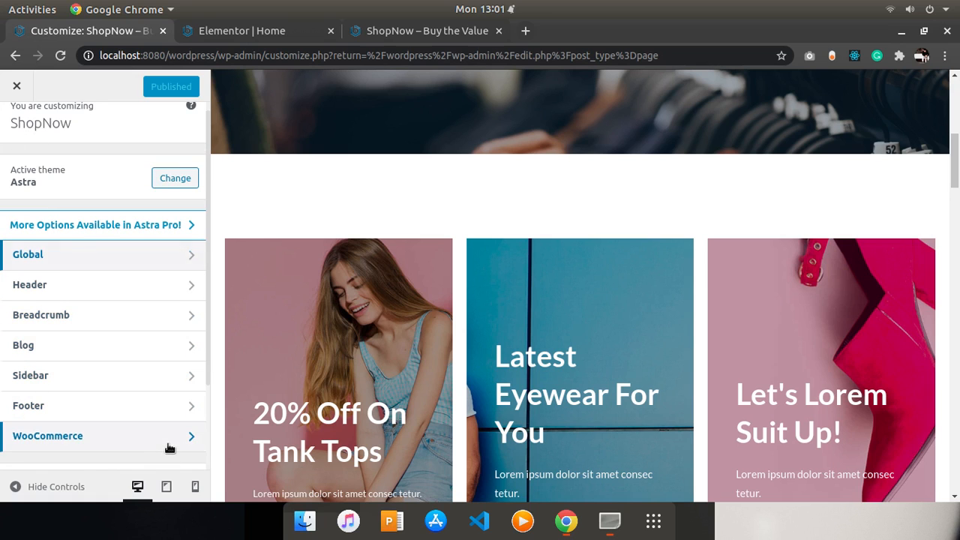
click(189, 427)
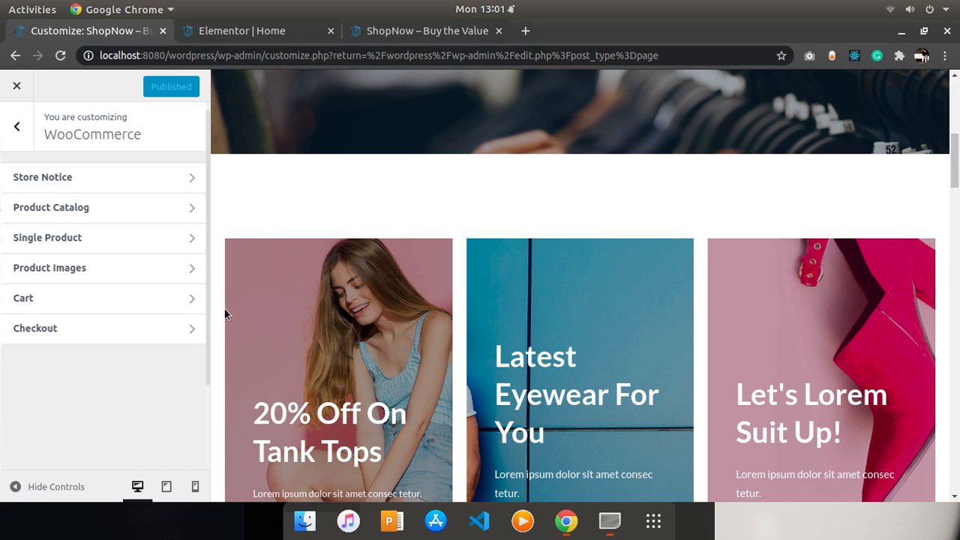
click(66, 208)
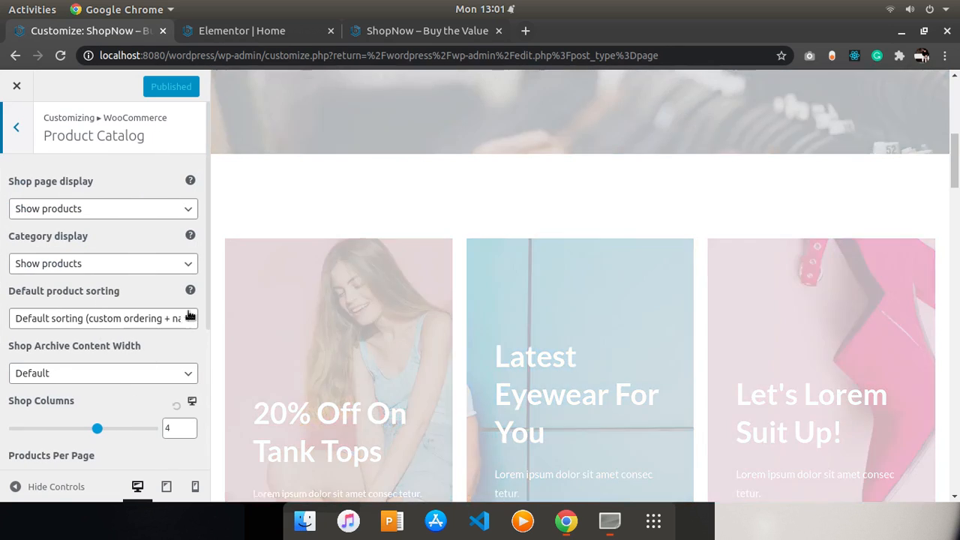
scroll(193, 420, down, 5)
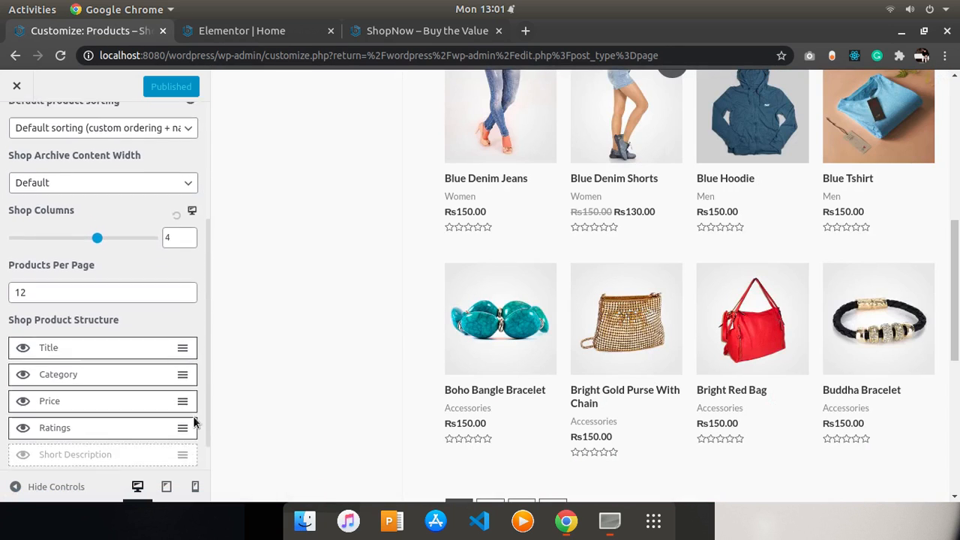
click(23, 448)
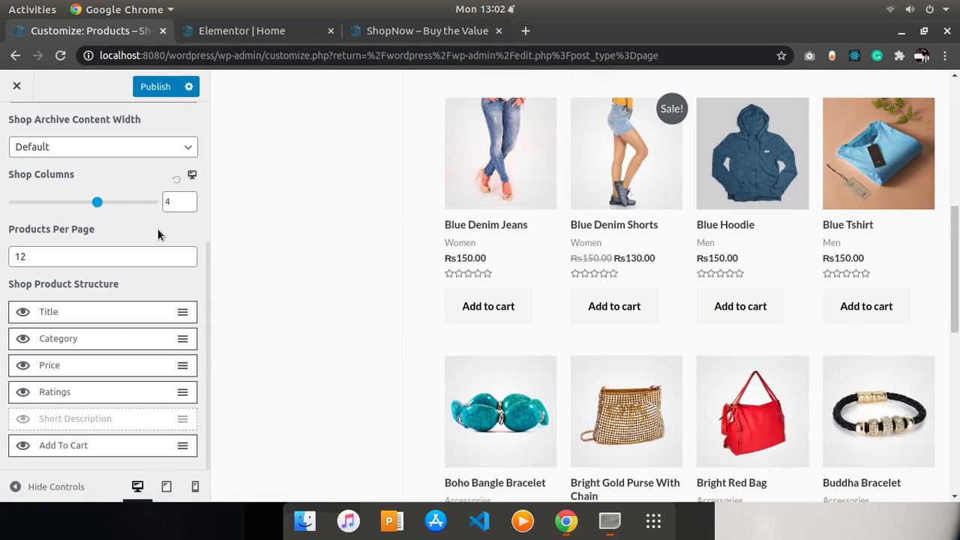
click(154, 86)
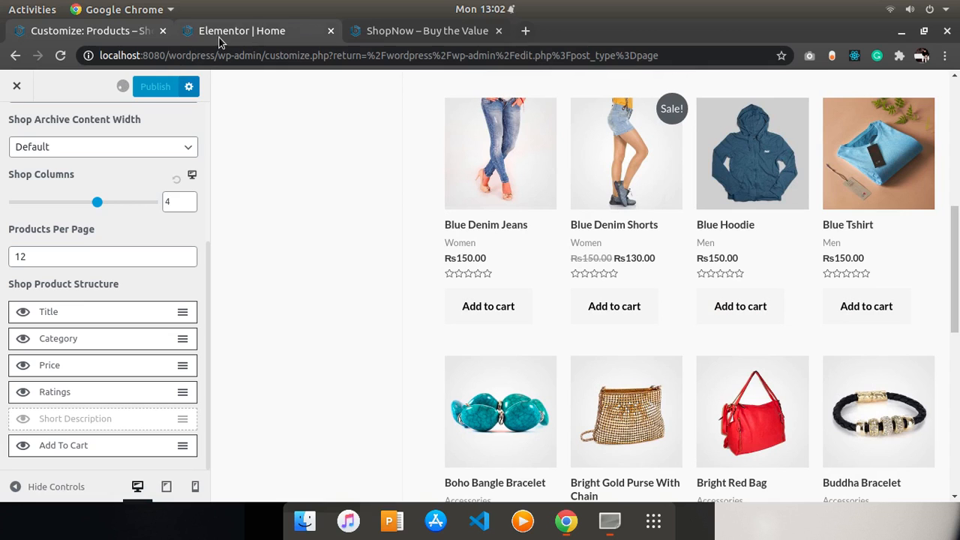
- Reload the live home page and check the product listings and banner
click(391, 33)
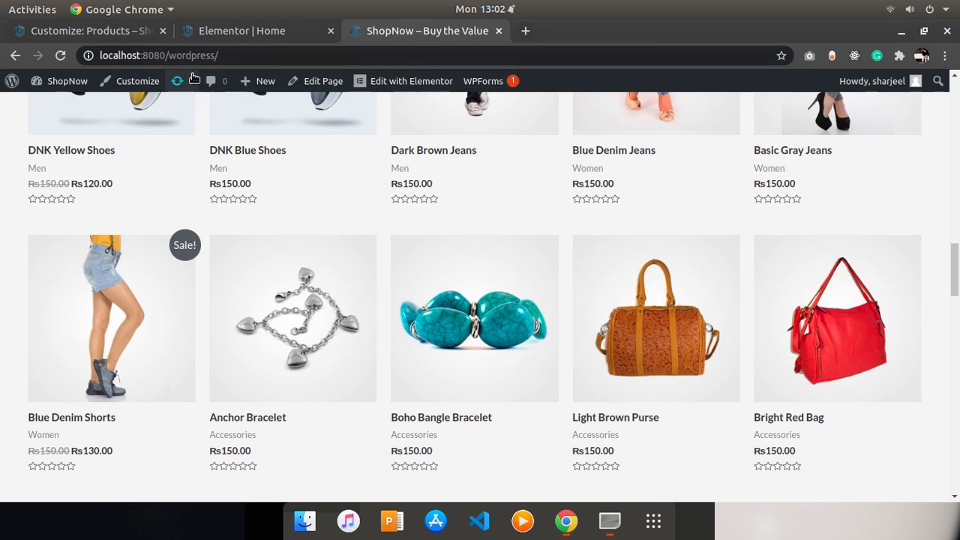
click(62, 56)
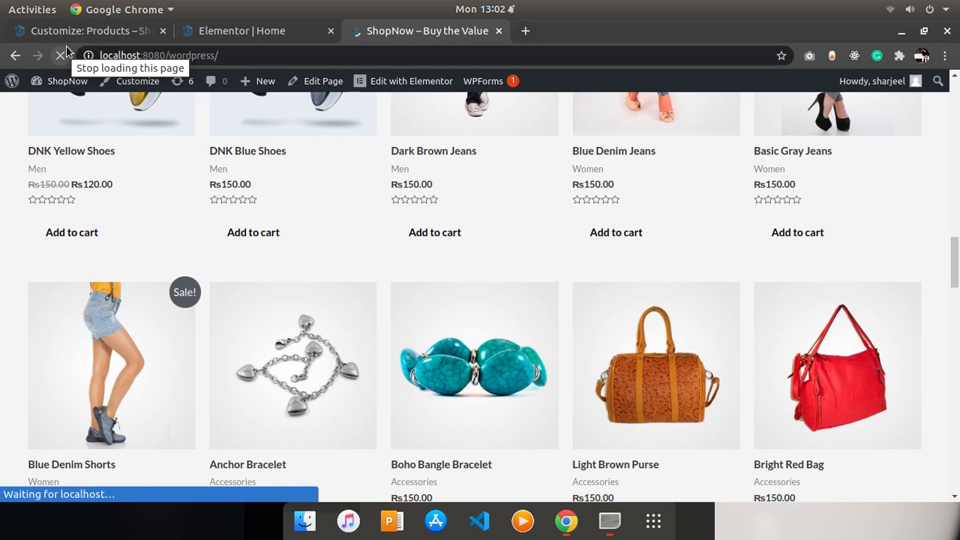
drag(954, 260, 955, 400)
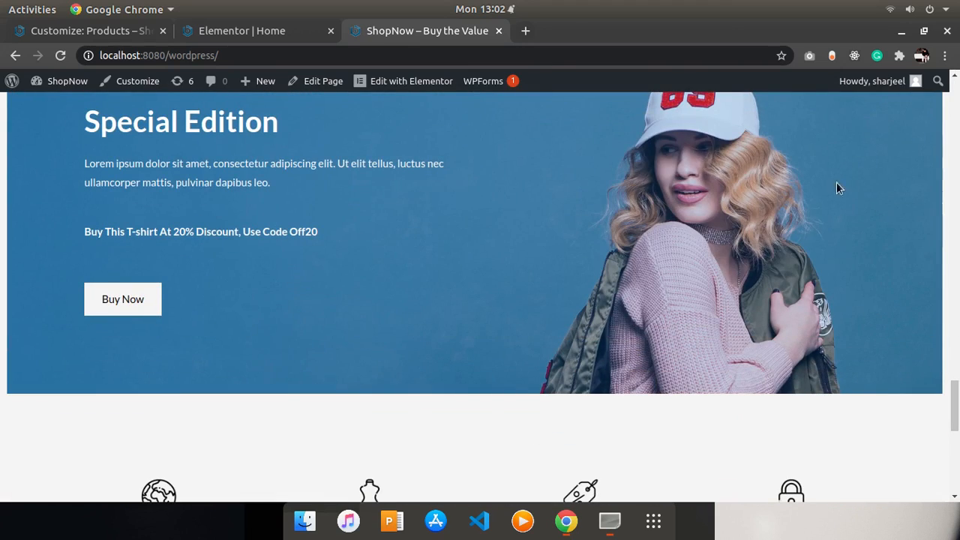
- Back in the editor, close the Navigator and delete the image column of the Special Edition section
click(278, 31)
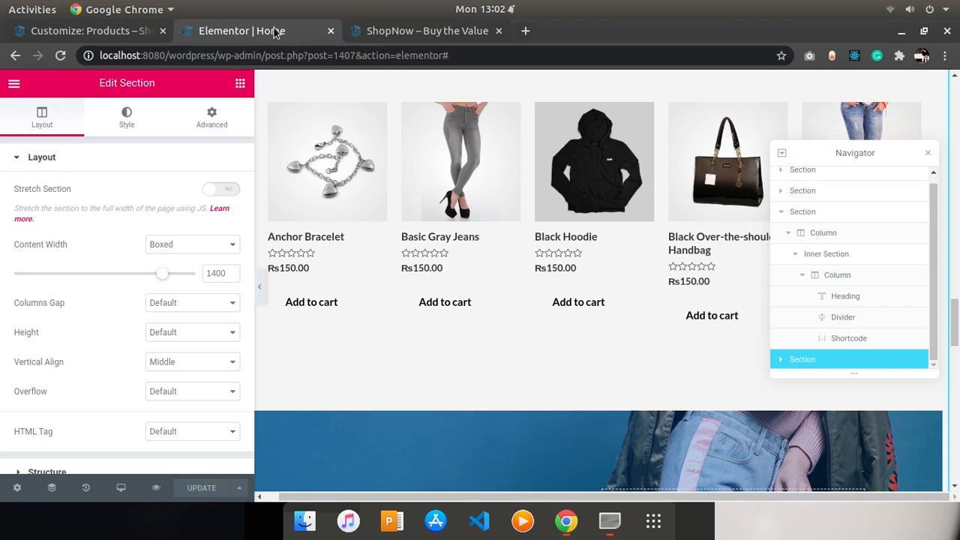
click(120, 30)
click(255, 30)
drag(955, 322, 956, 364)
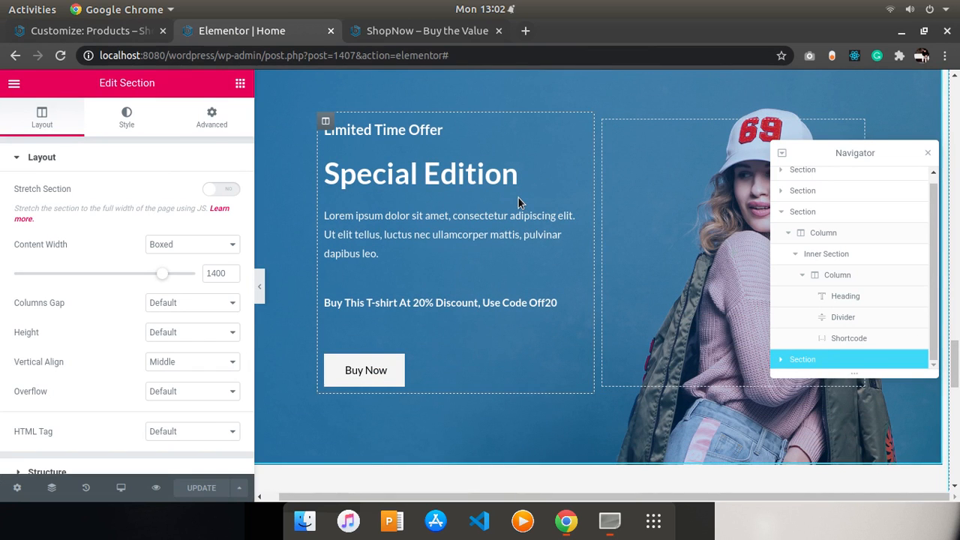
click(928, 153)
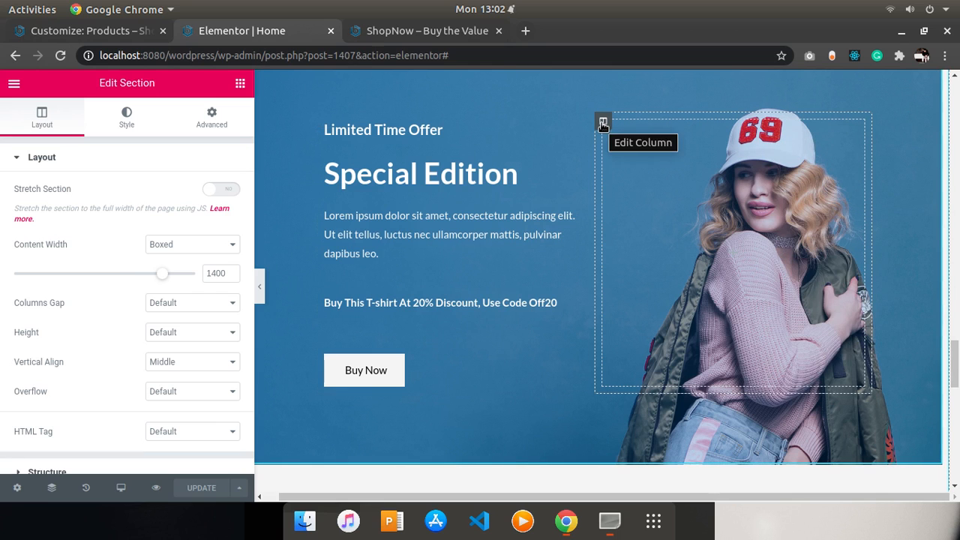
click(603, 123)
right_click(675, 118)
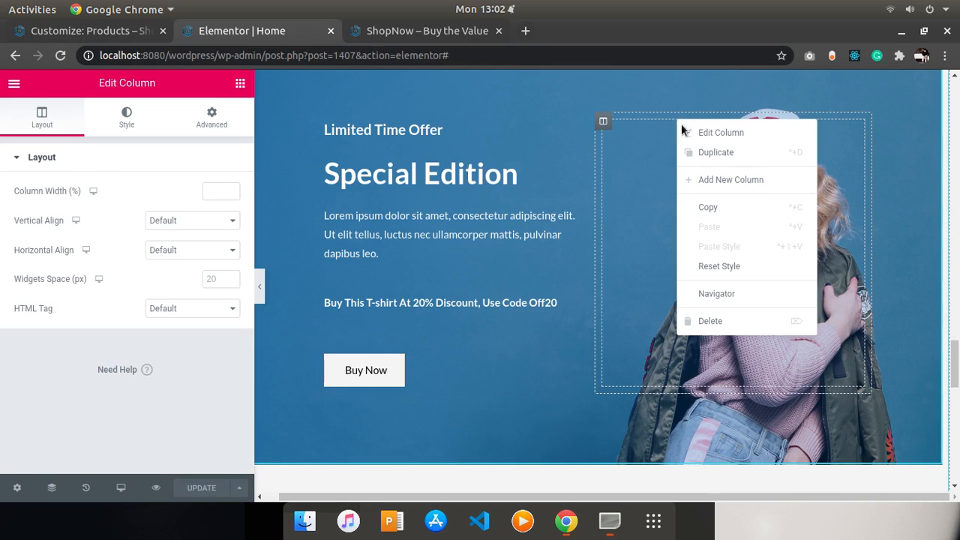
click(738, 315)
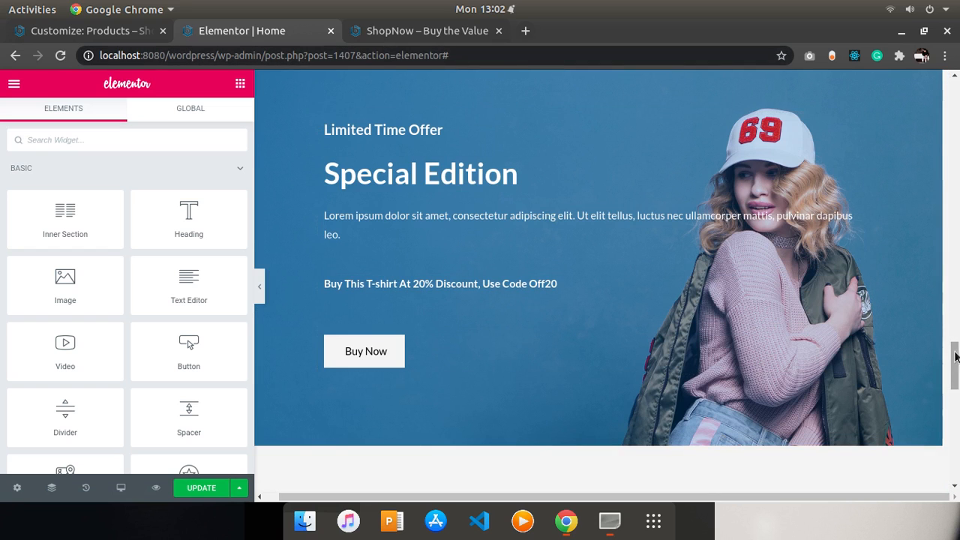
- Open the Special Edition inner section's background image and search Pixabay for fashion images
scroll(955, 356, up, 3)
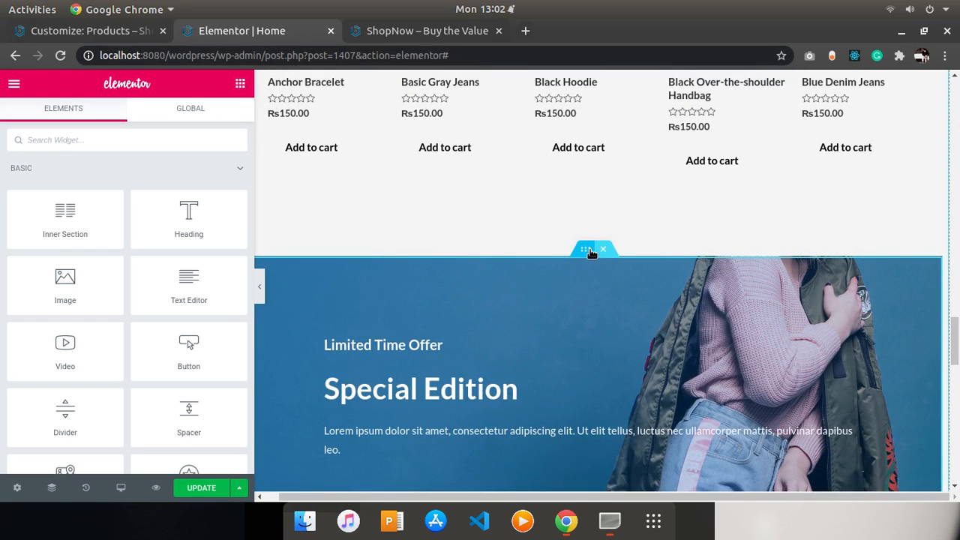
click(586, 250)
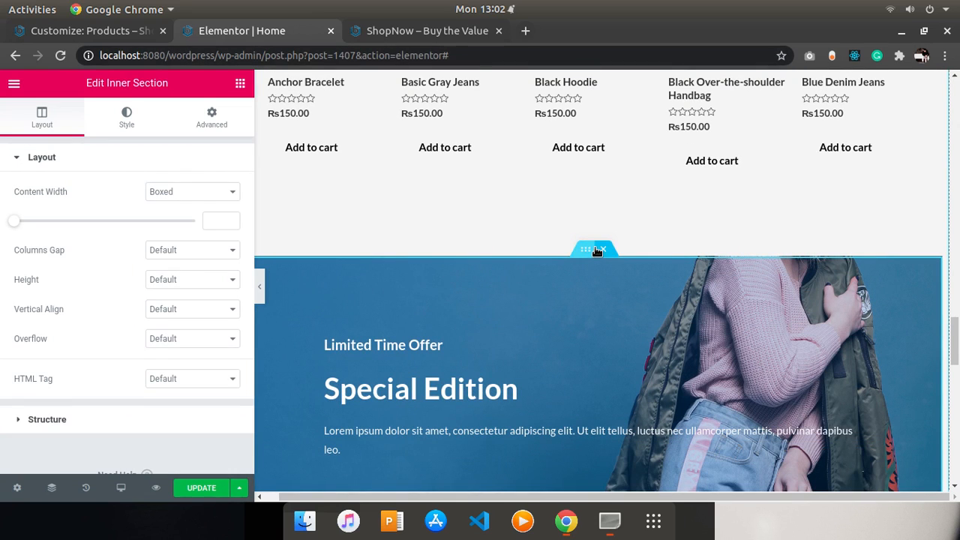
click(121, 121)
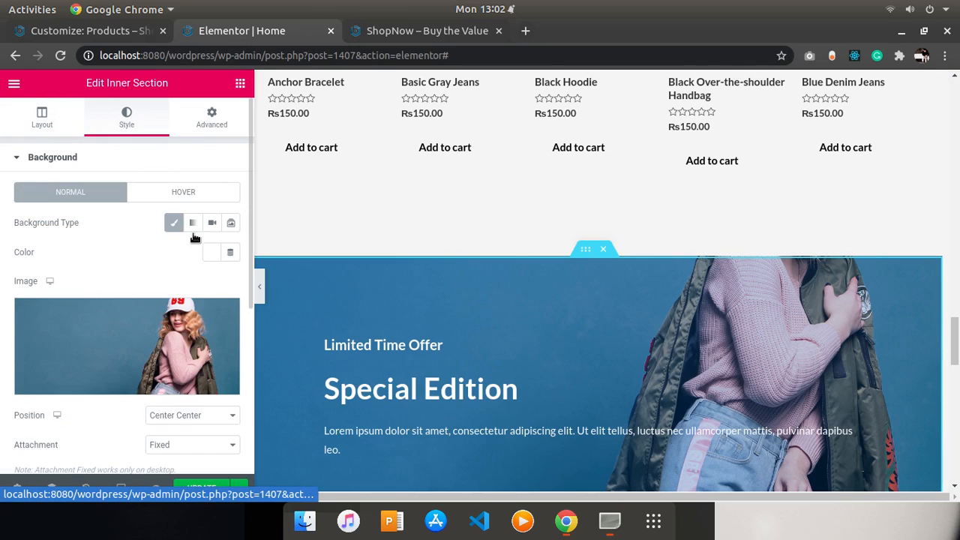
click(194, 355)
click(248, 141)
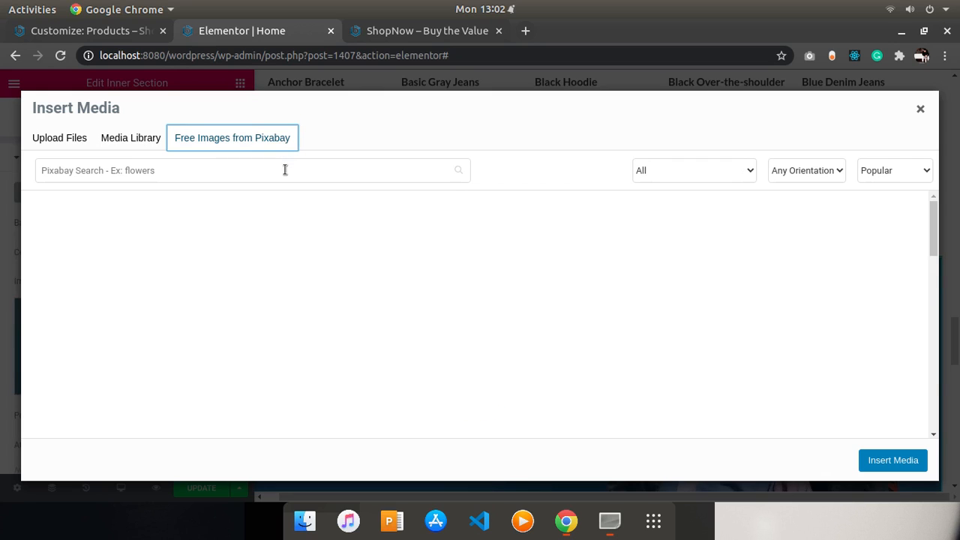
click(285, 169)
text(fas)
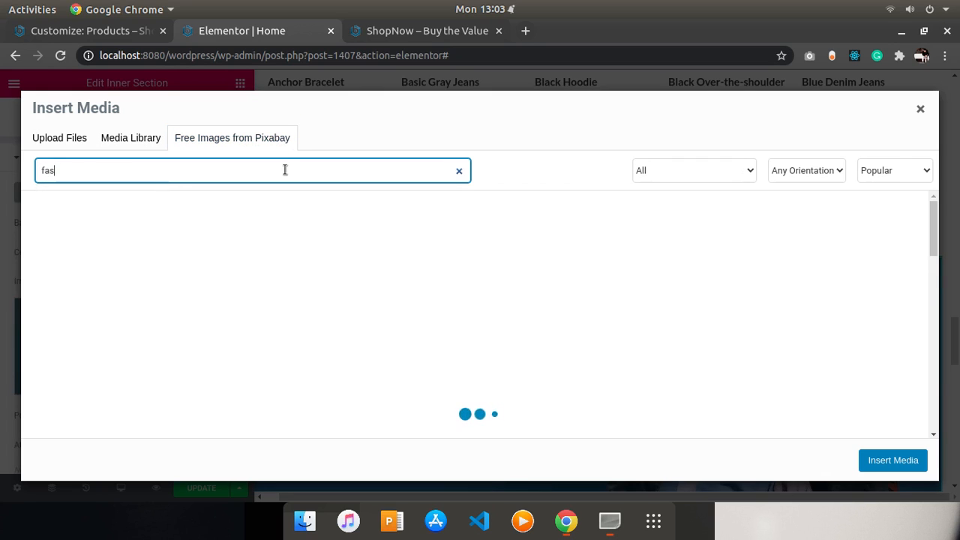
text(hion)
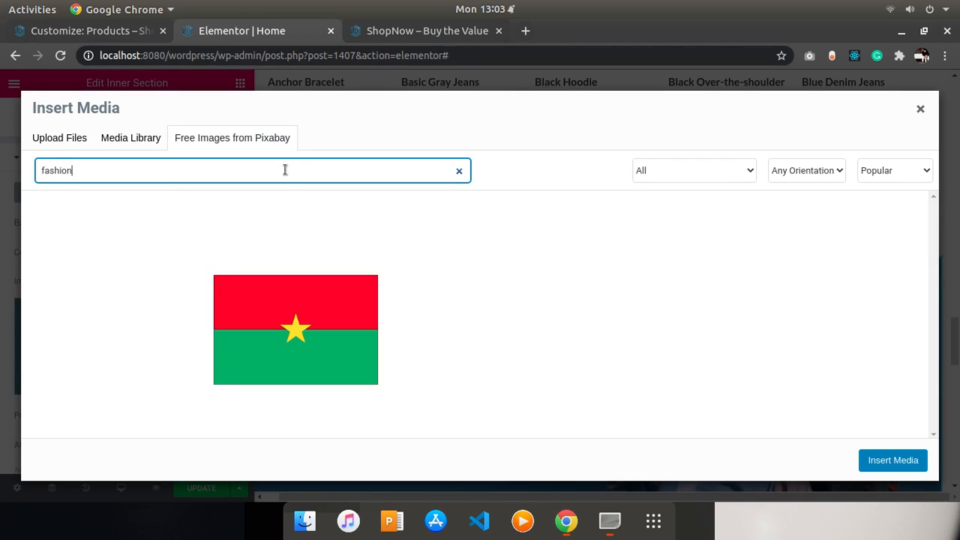
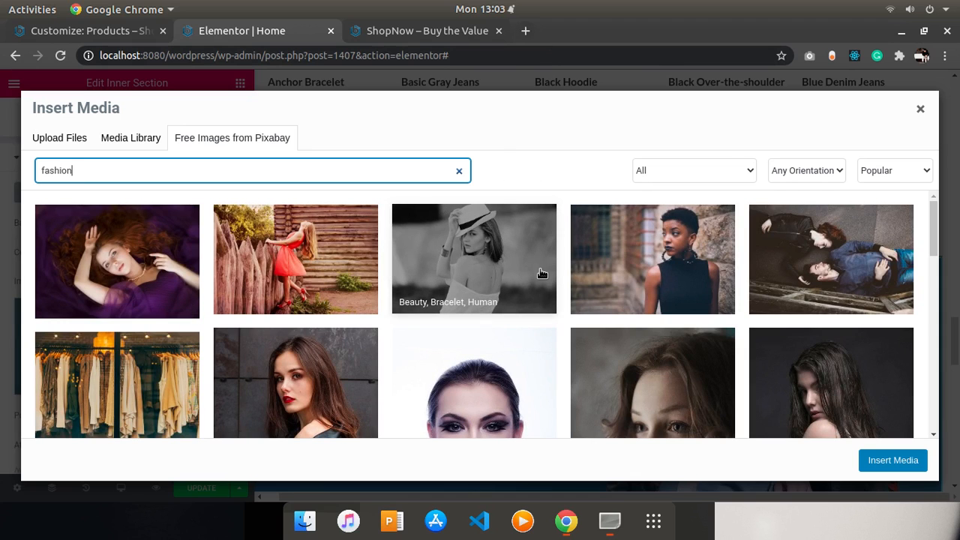
- Choose the Pixabay fashion photo of a man in a black sweater and insert it as the section background
drag(936, 214, 958, 409)
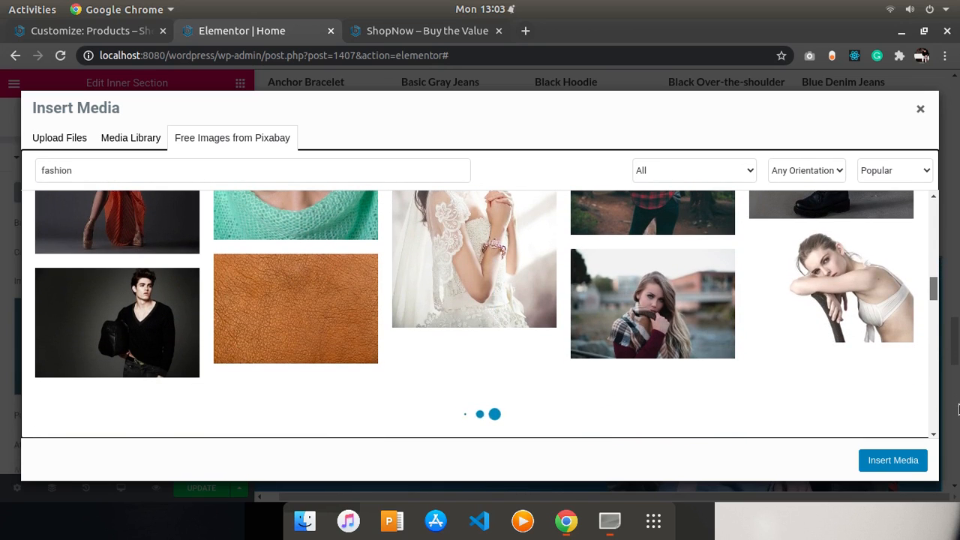
click(126, 318)
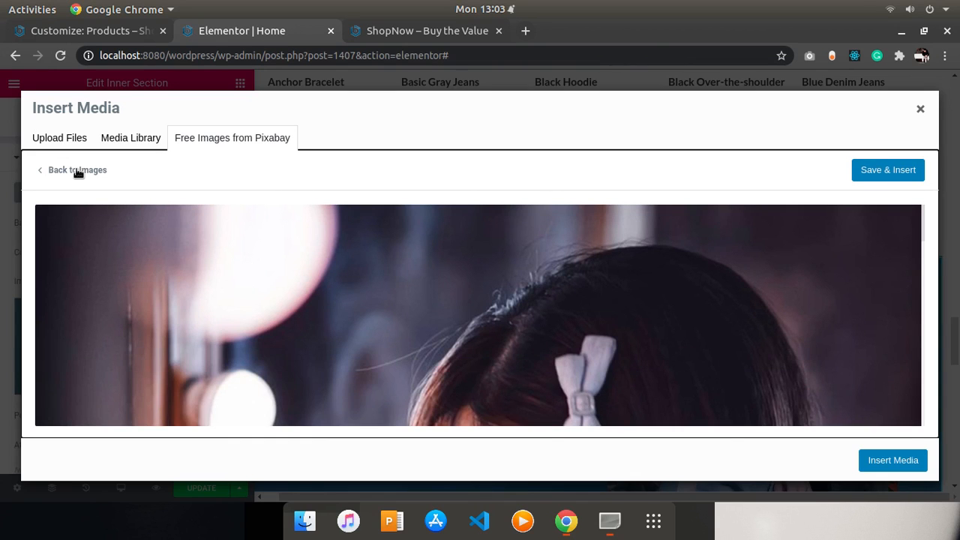
click(78, 170)
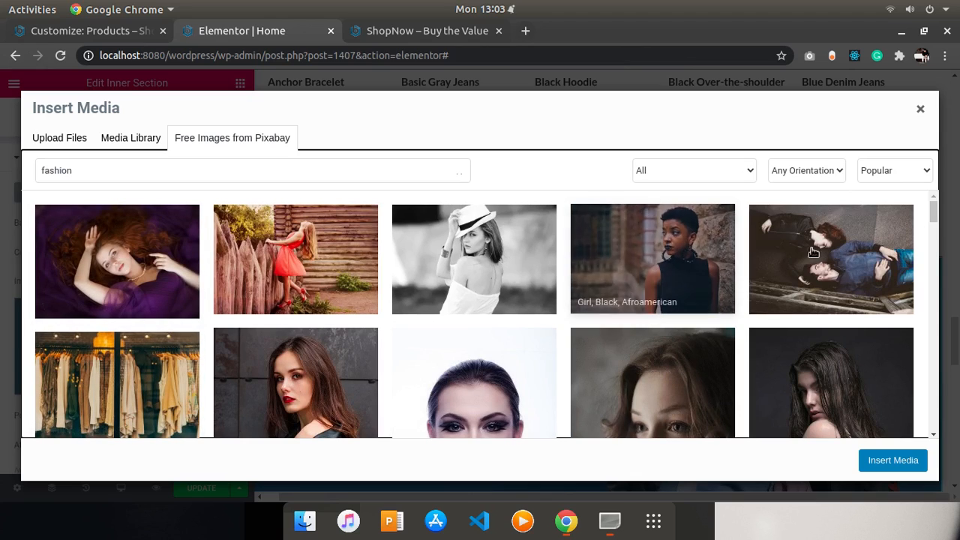
drag(934, 216, 949, 279)
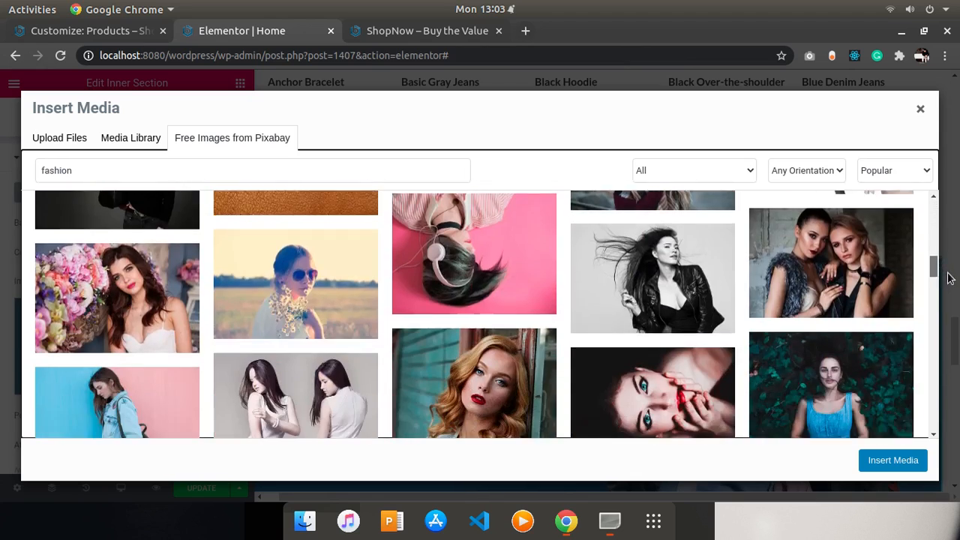
scroll(112, 324, up, 3)
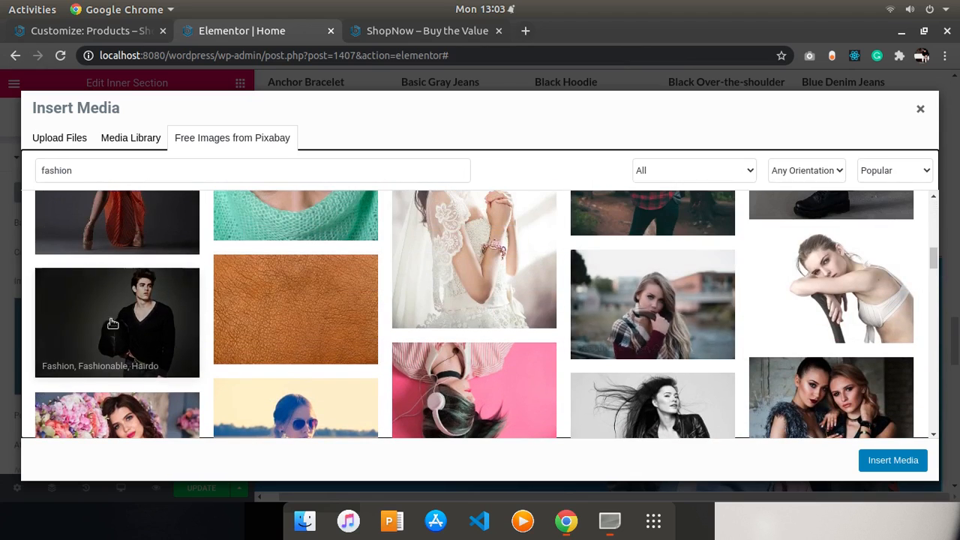
click(115, 327)
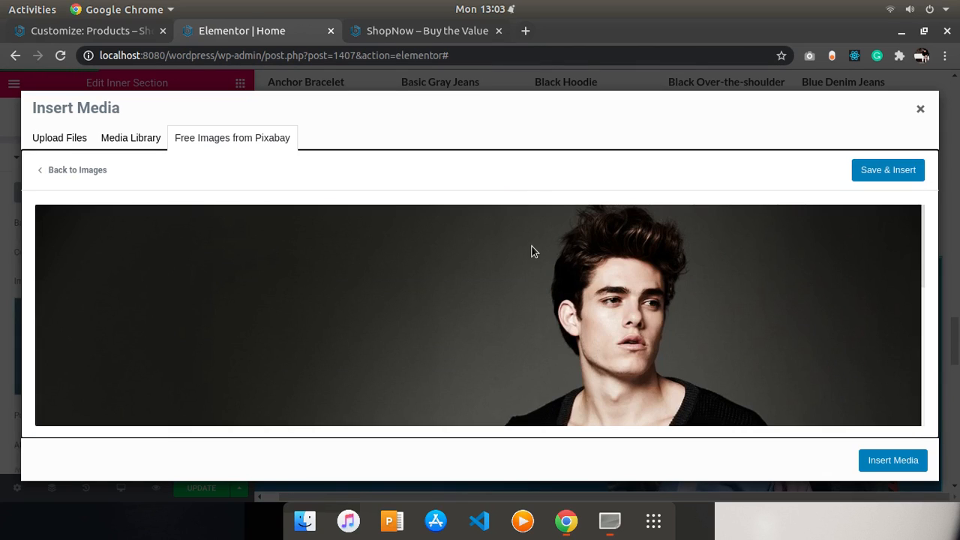
click(892, 171)
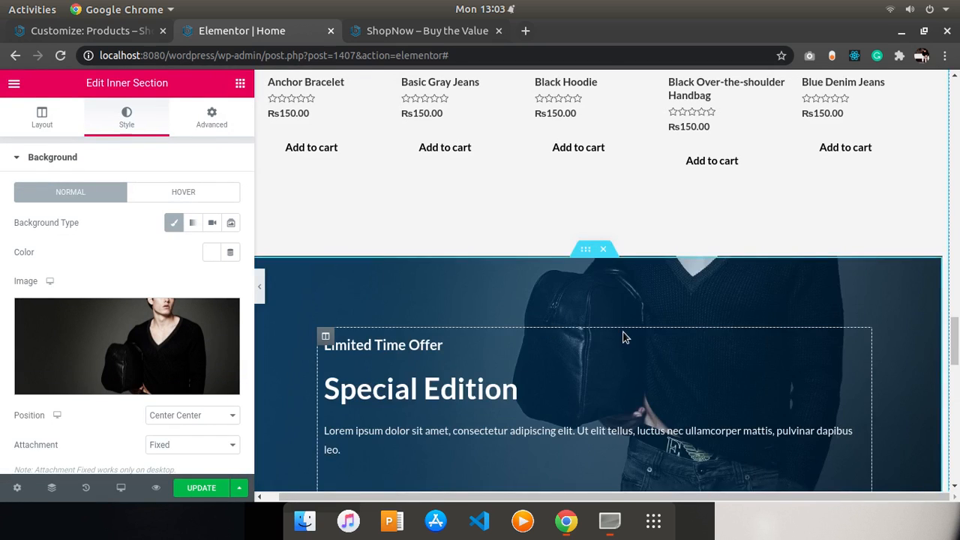
- Review the Special Edition banner with its new background, plus the section's background position and overlay settings
drag(956, 354, 955, 374)
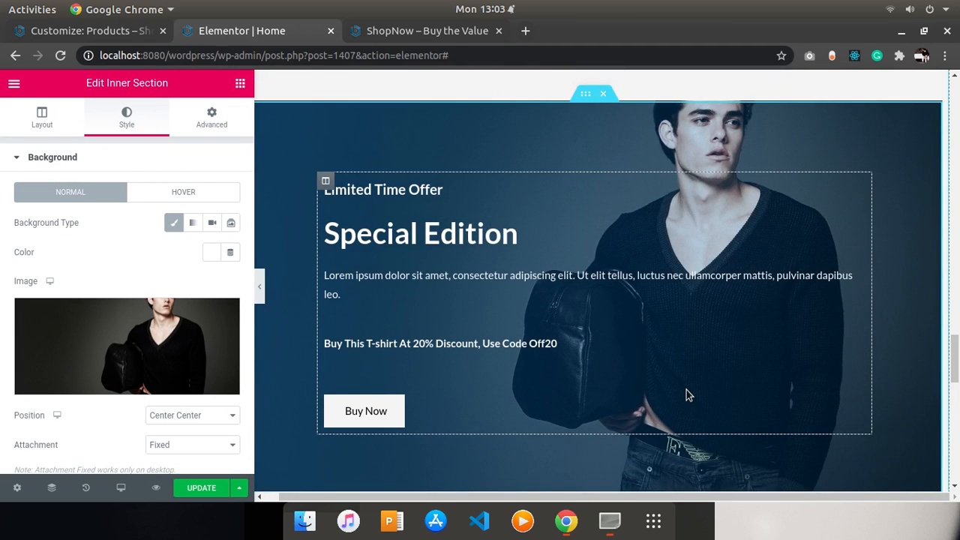
click(210, 419)
click(210, 415)
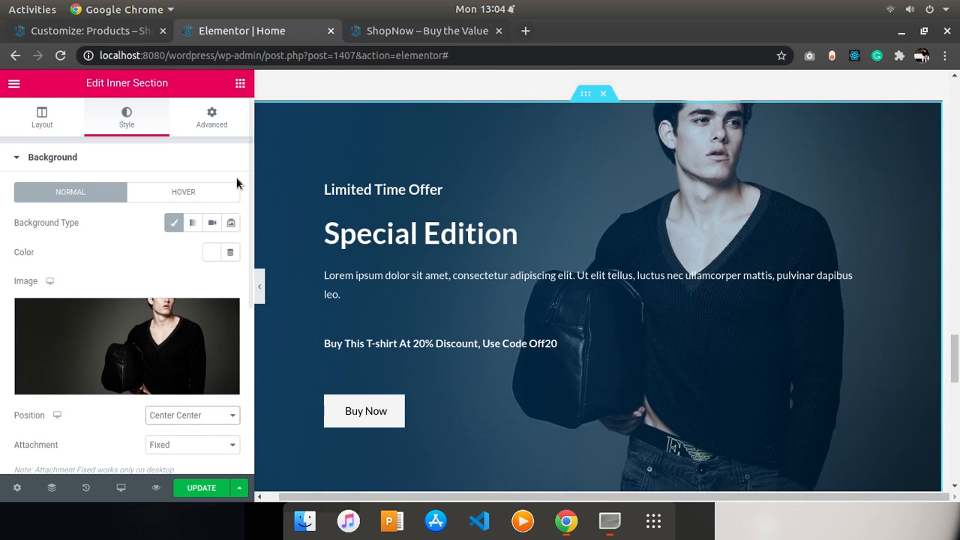
scroll(771, 350, down, 5)
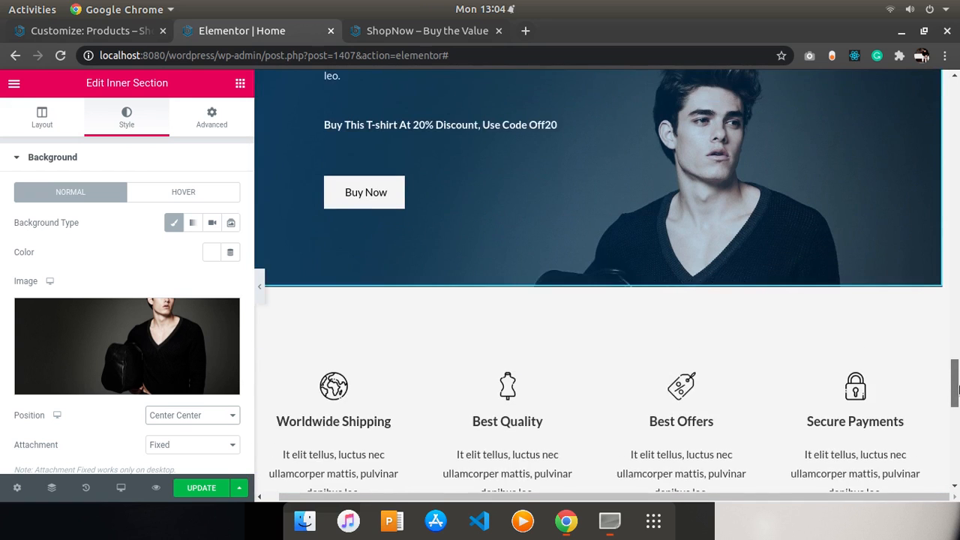
scroll(771, 350, up, 2)
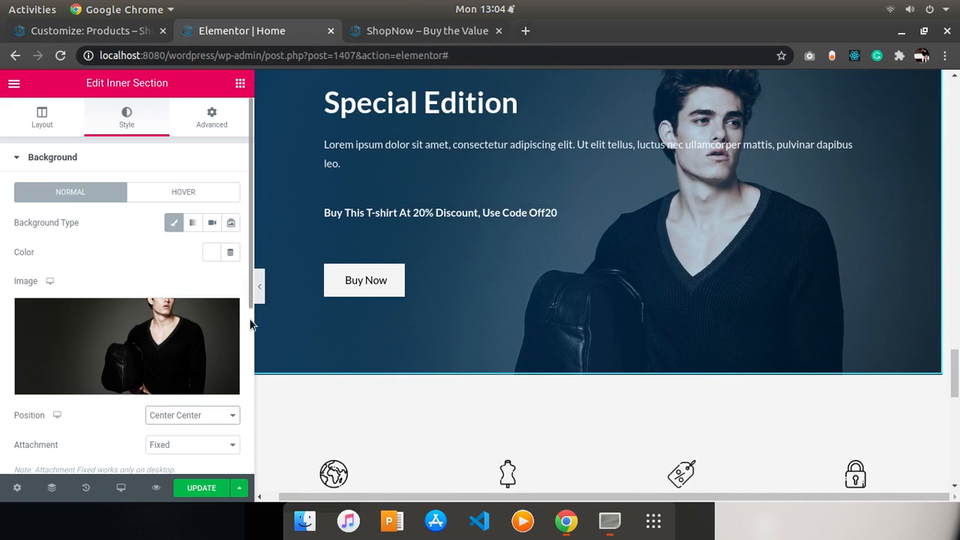
drag(250, 303, 257, 386)
scroll(135, 417, down, 1)
scroll(135, 417, down, 1)
scroll(32, 372, up, 1)
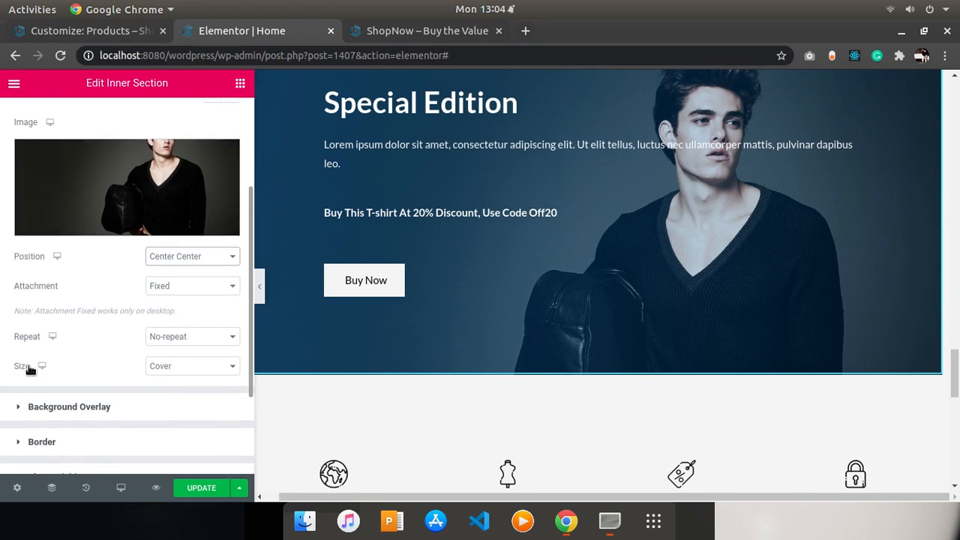
scroll(51, 442, down, 2)
scroll(40, 416, up, 2)
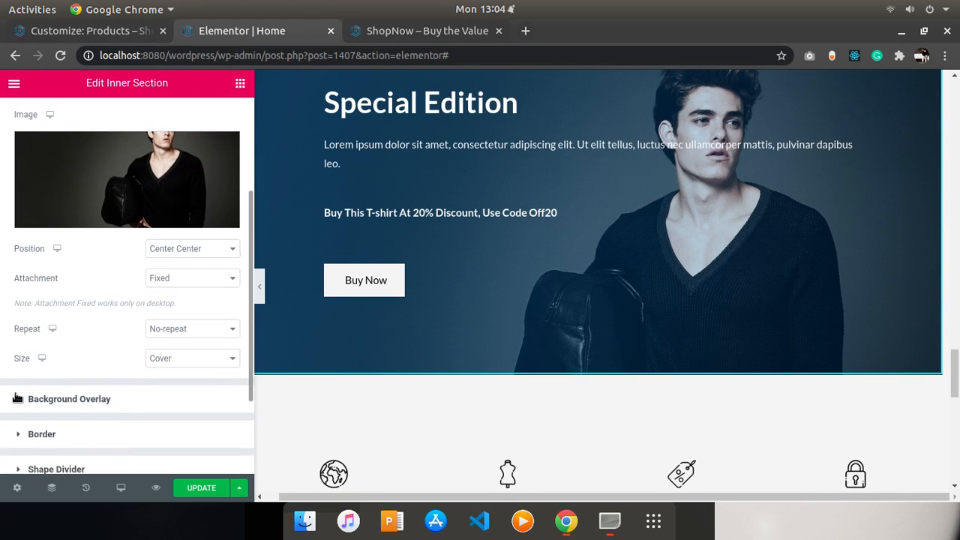
click(20, 397)
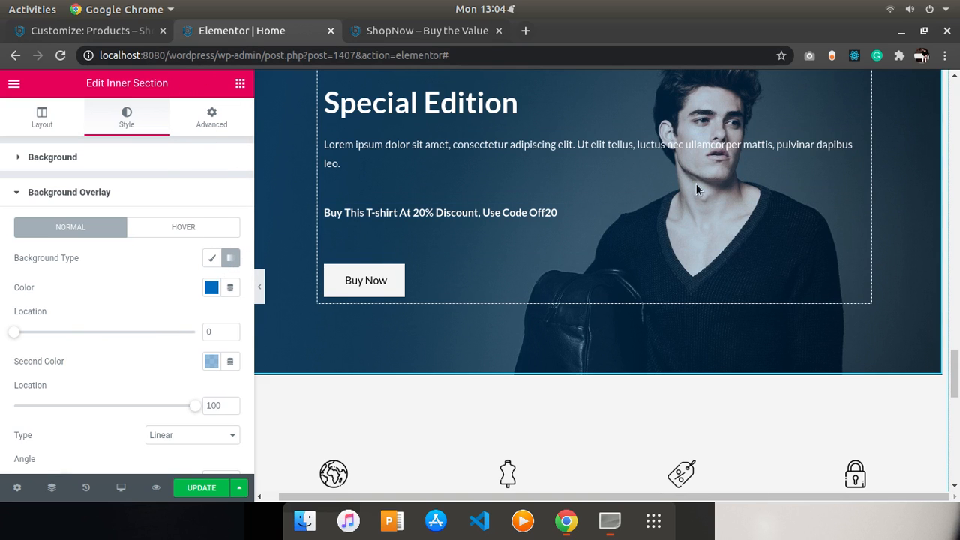
drag(956, 373, 925, 232)
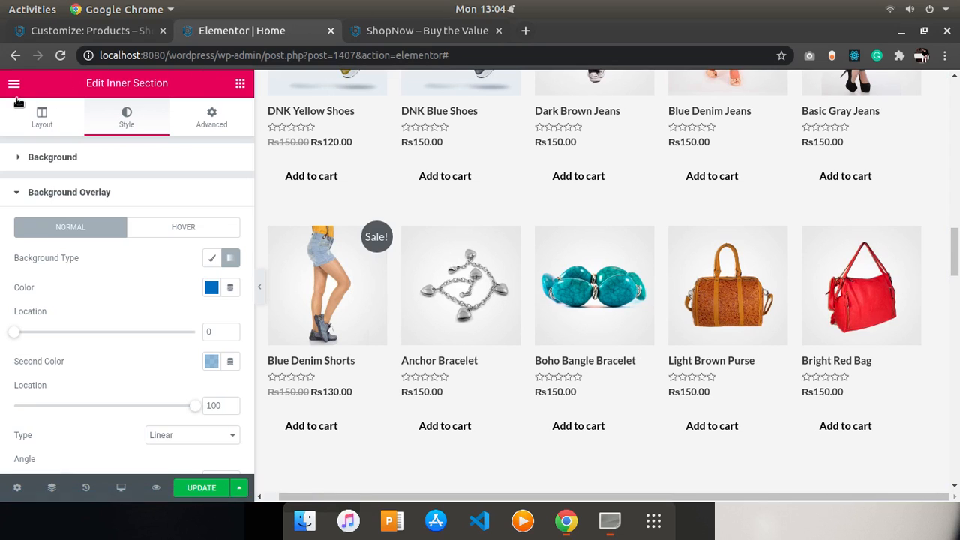
- Return to the Customizer and open the global Buttons color settings
click(105, 34)
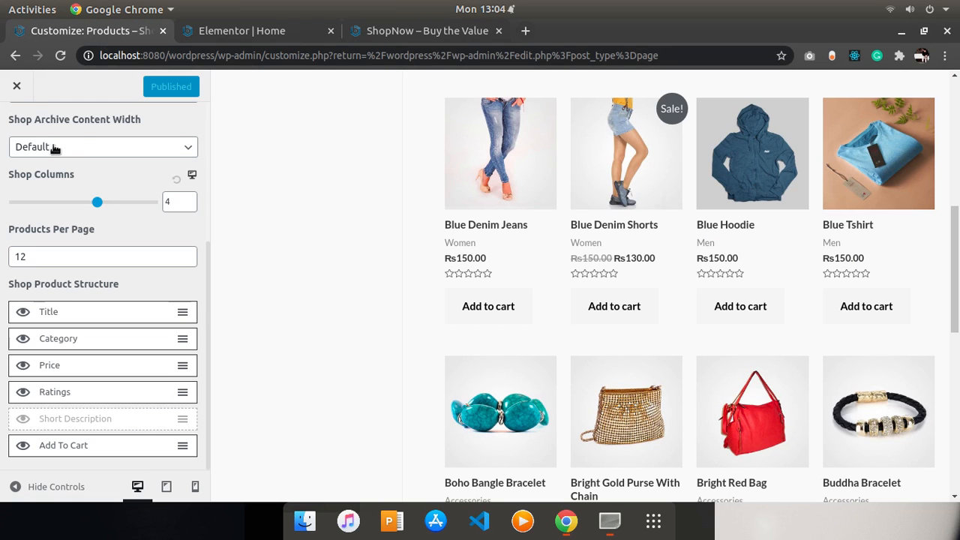
click(16, 86)
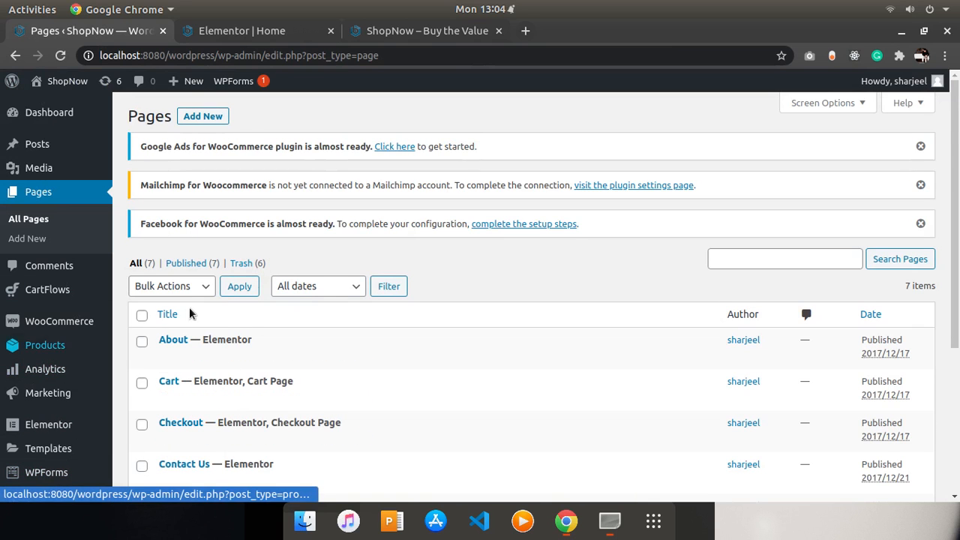
scroll(958, 178, down, 3)
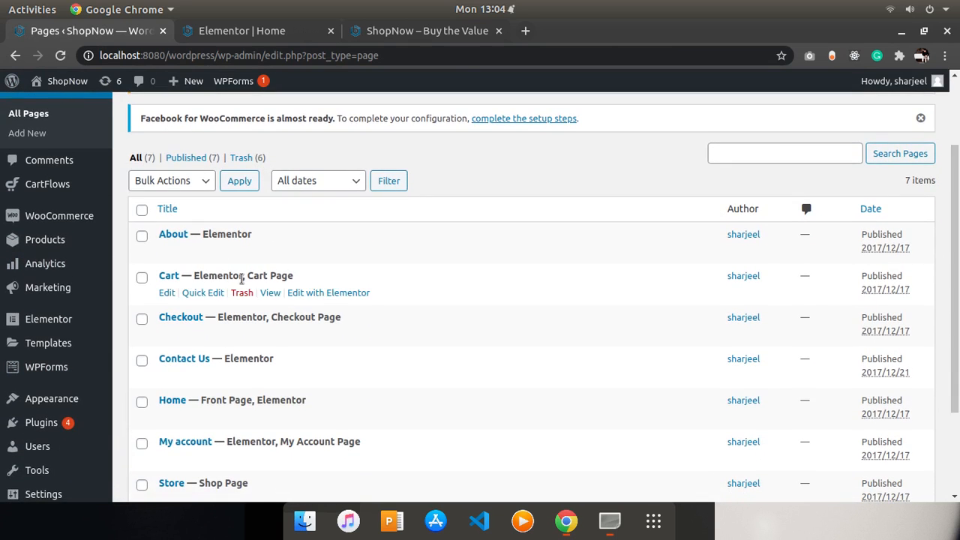
mouse_move(75, 398)
click(161, 333)
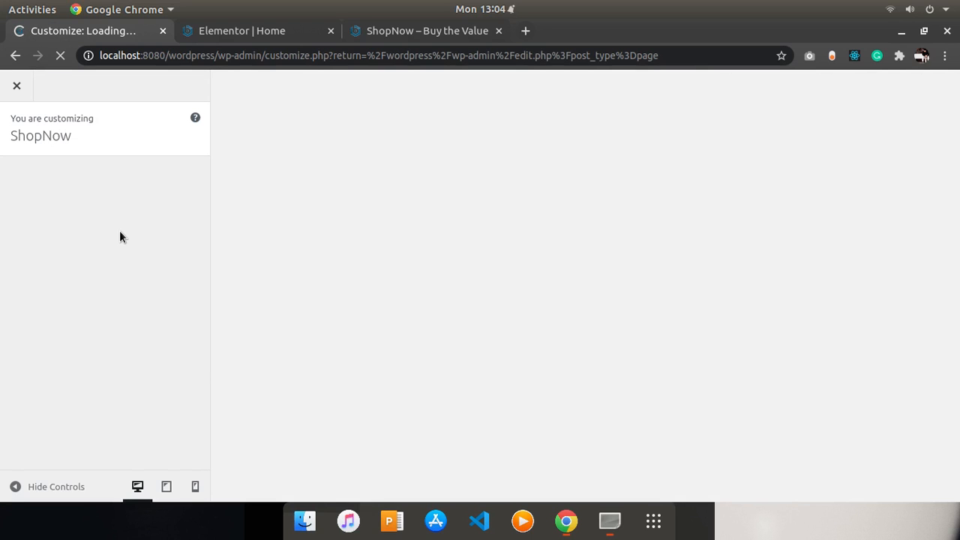
click(66, 267)
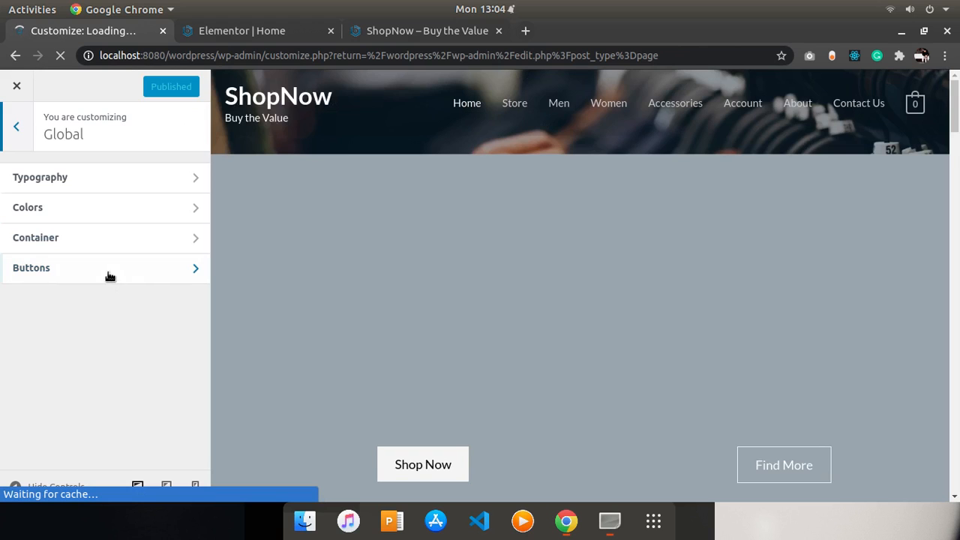
click(189, 268)
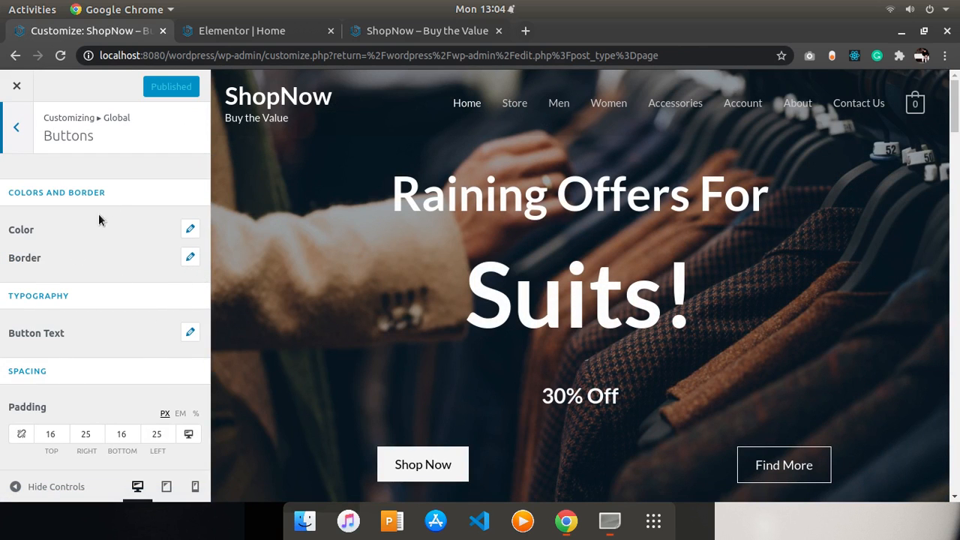
click(189, 228)
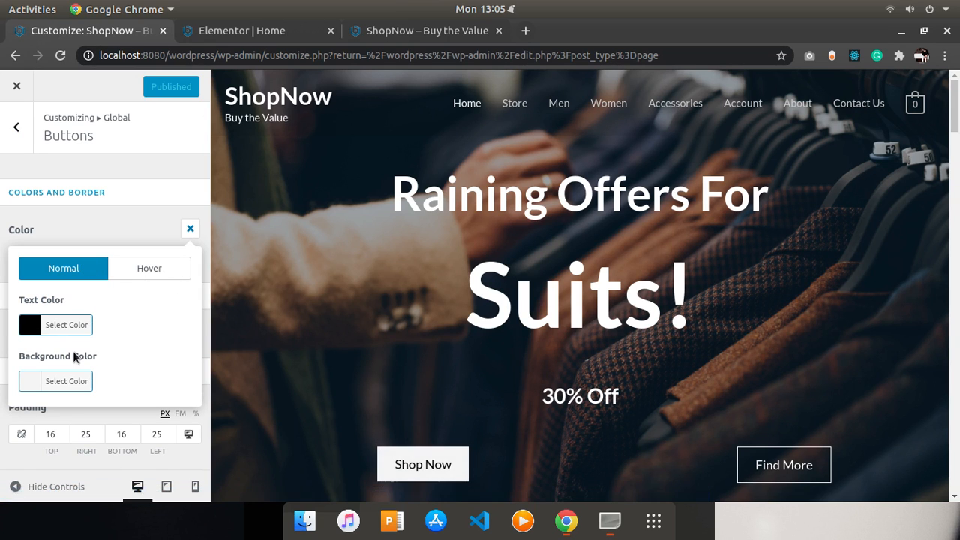
click(29, 327)
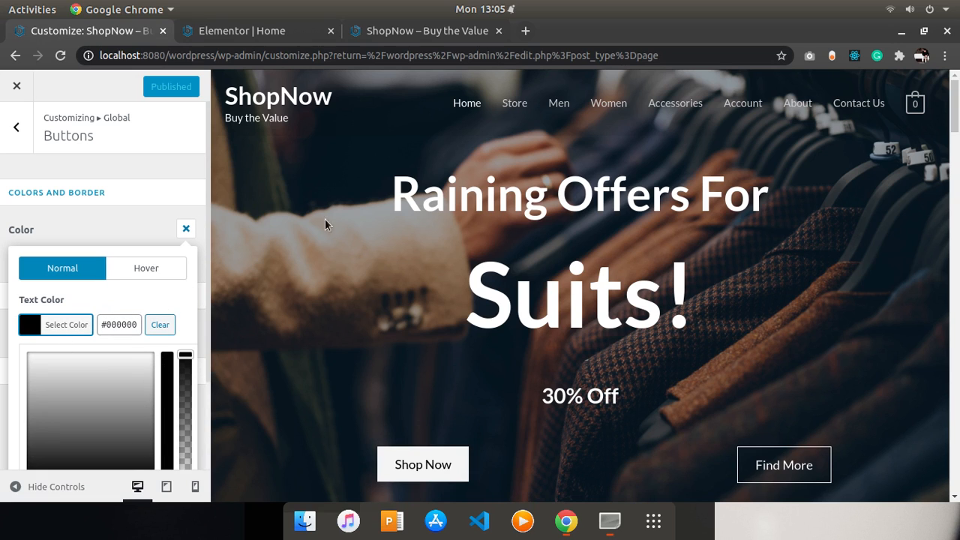
click(205, 298)
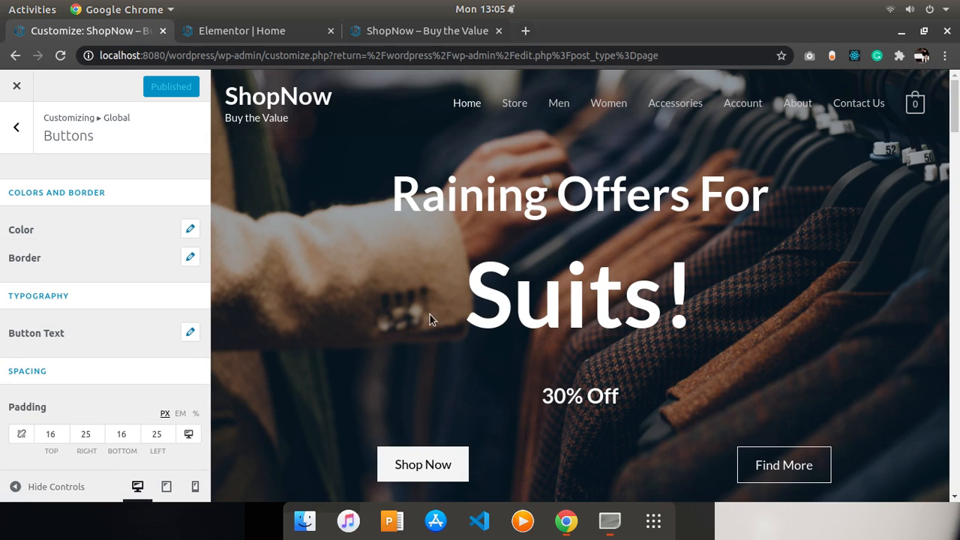
- Set the normal button text color to the red swatch #dd3333 and publish
scroll(628, 222, down, 5)
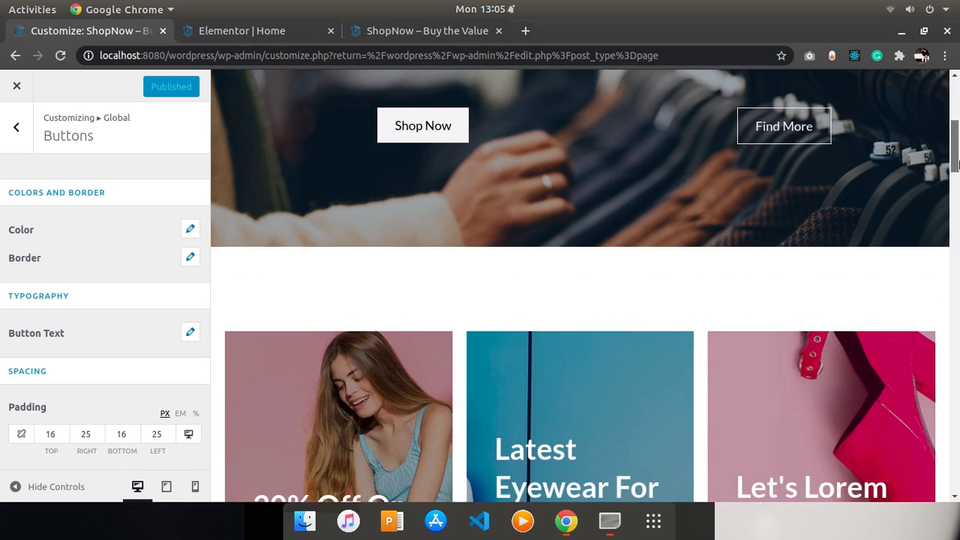
click(190, 233)
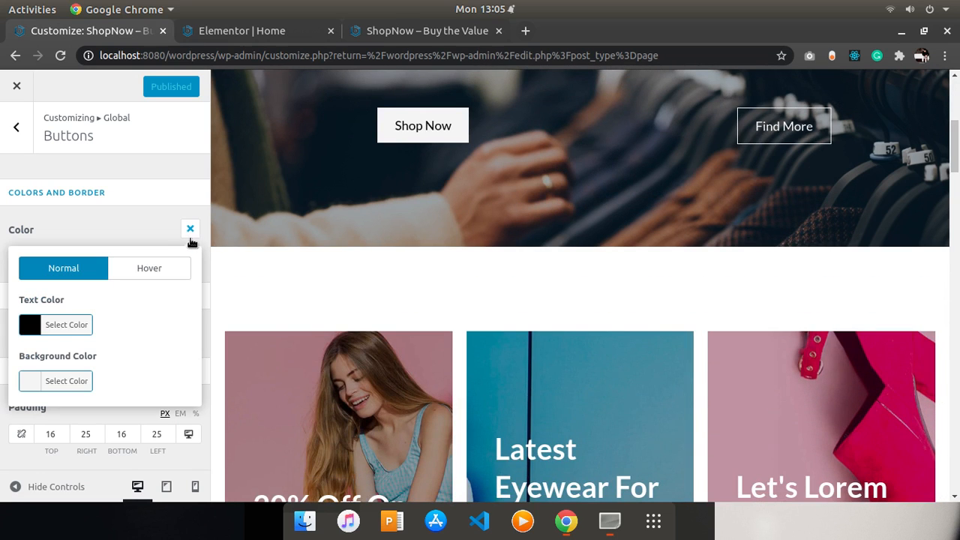
click(32, 328)
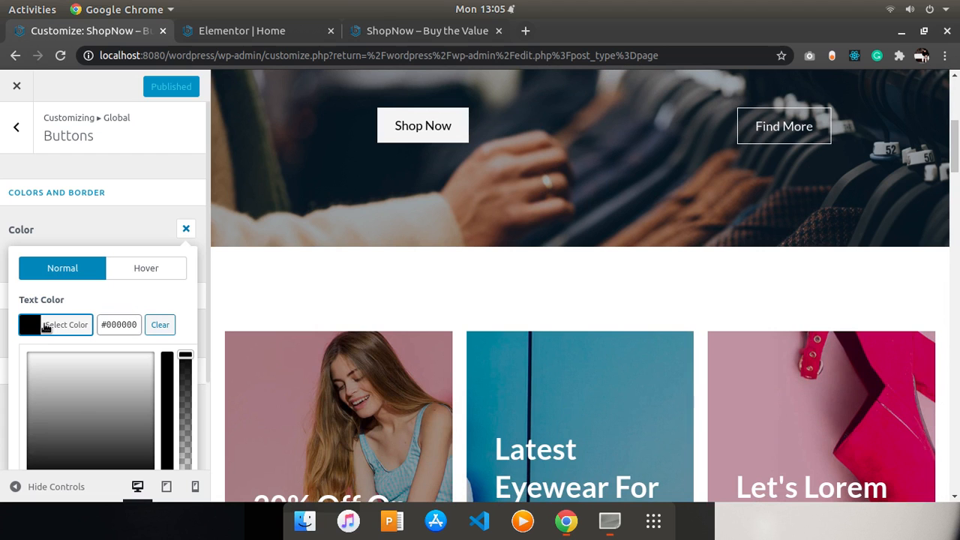
key(ctrl+minus)
key(ctrl+minus)
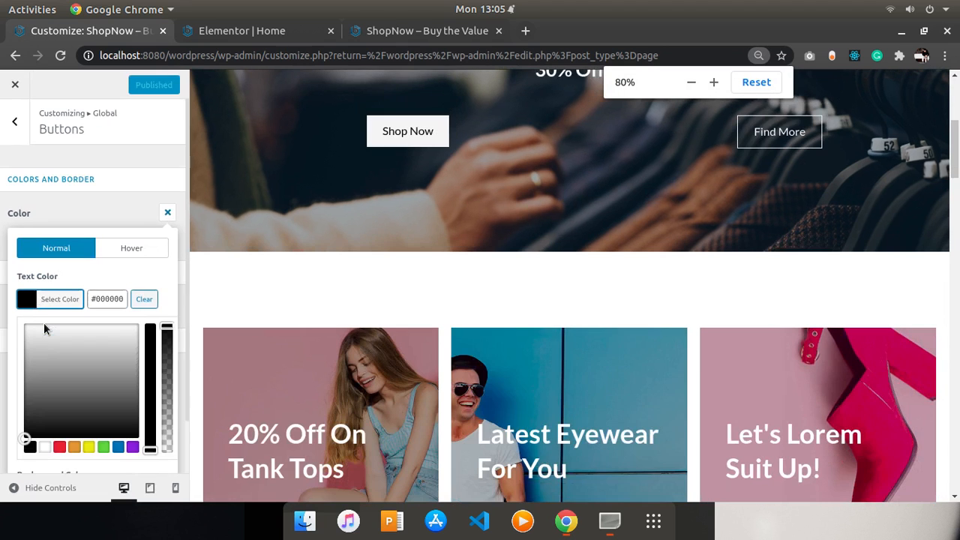
key(ctrl+minus)
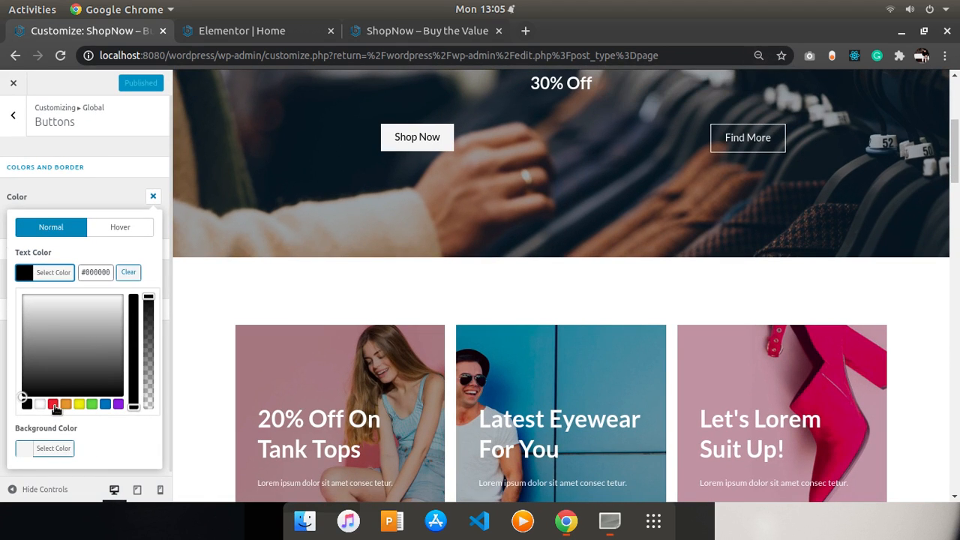
click(53, 405)
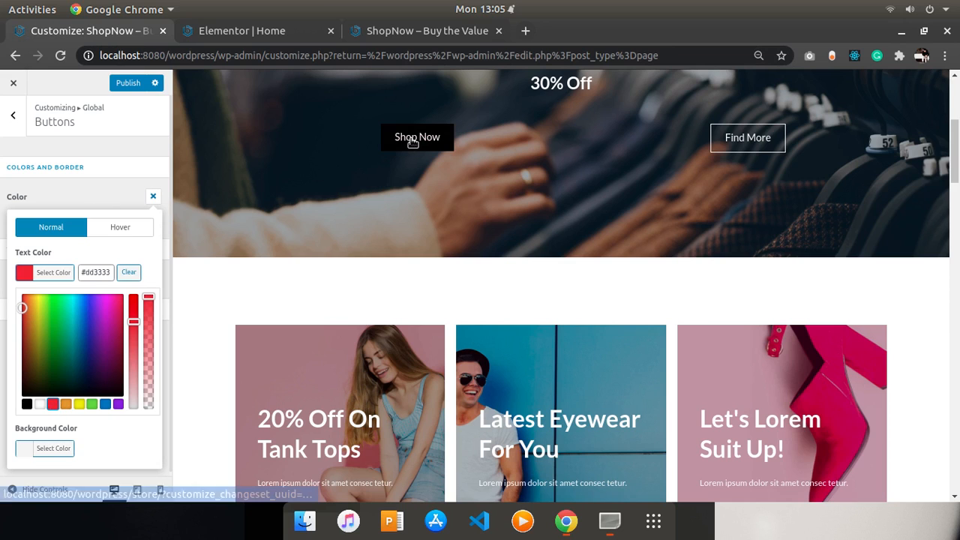
click(128, 85)
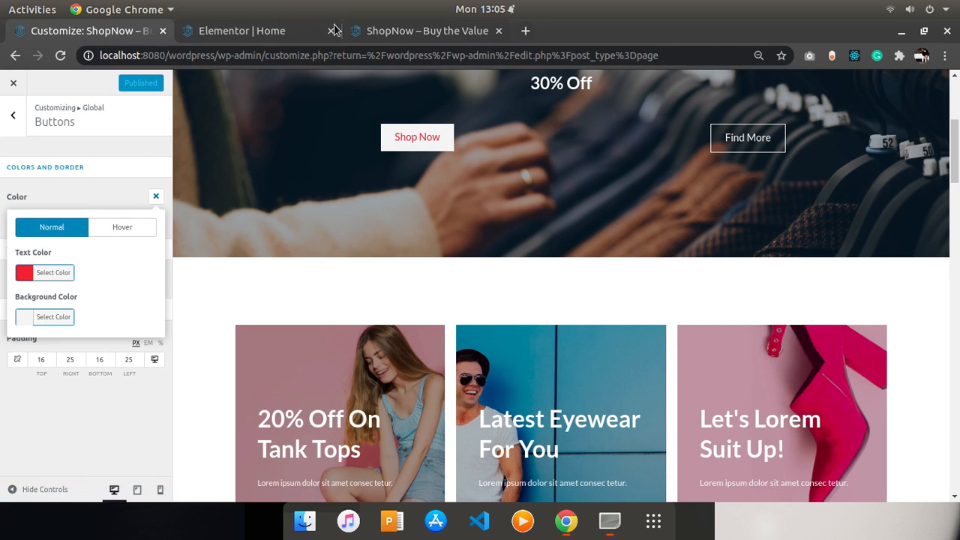
- Reload the live home page and check the banner and product button styling
click(390, 30)
click(63, 58)
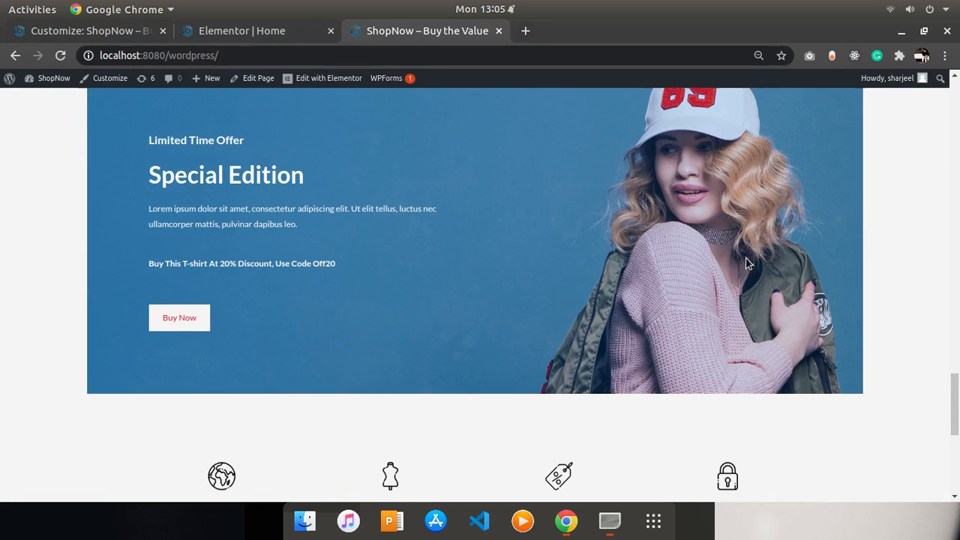
drag(954, 395, 951, 236)
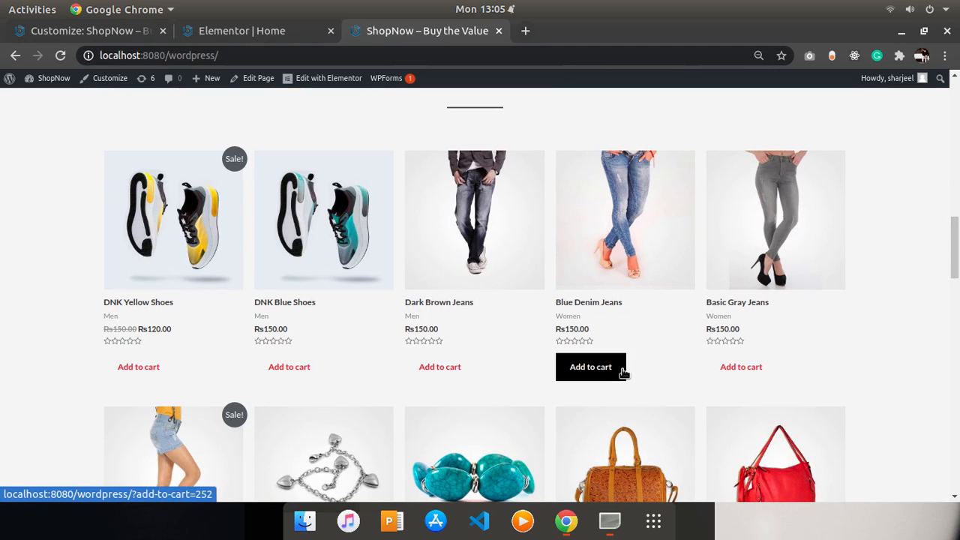
- Set the global button hover colors to a white #ffffff background and #0a0a0a text, and publish
click(105, 34)
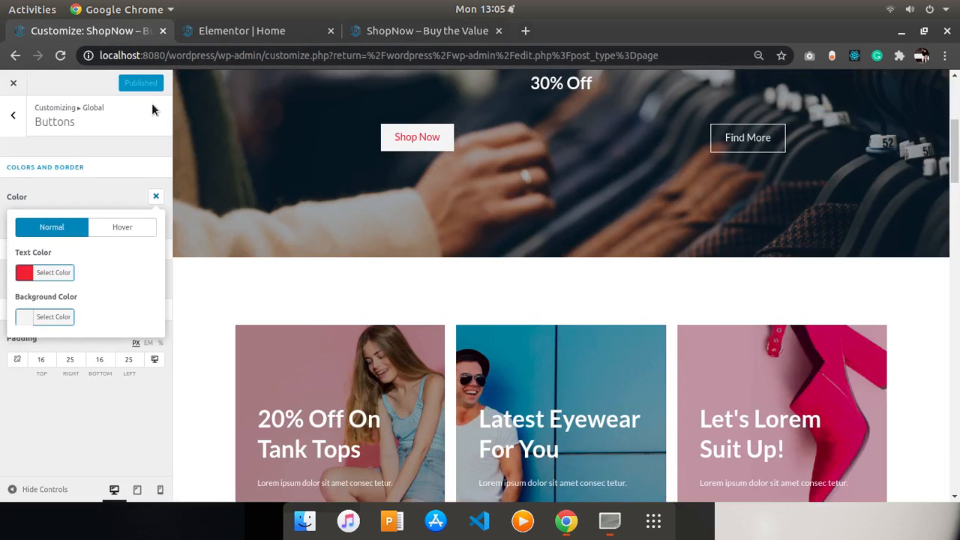
click(110, 231)
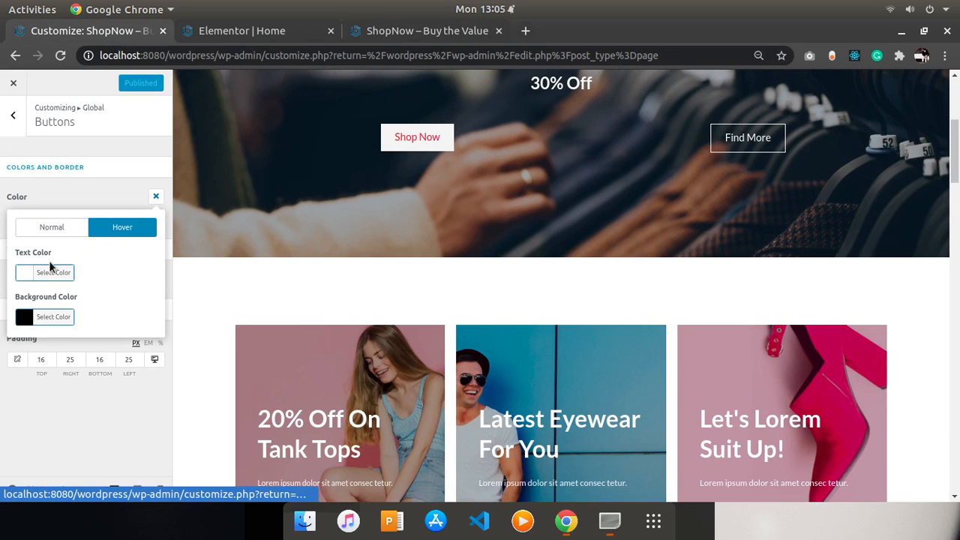
click(25, 318)
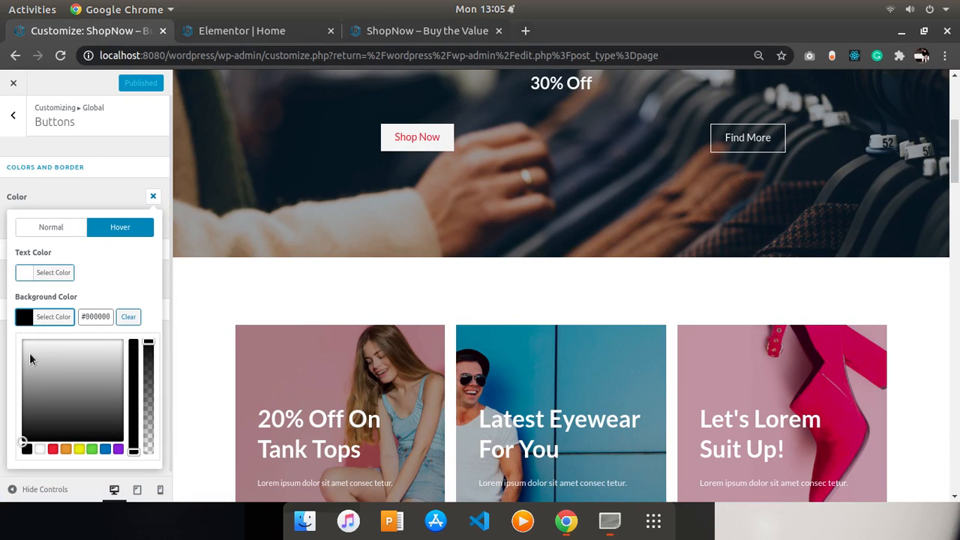
drag(30, 358, 23, 339)
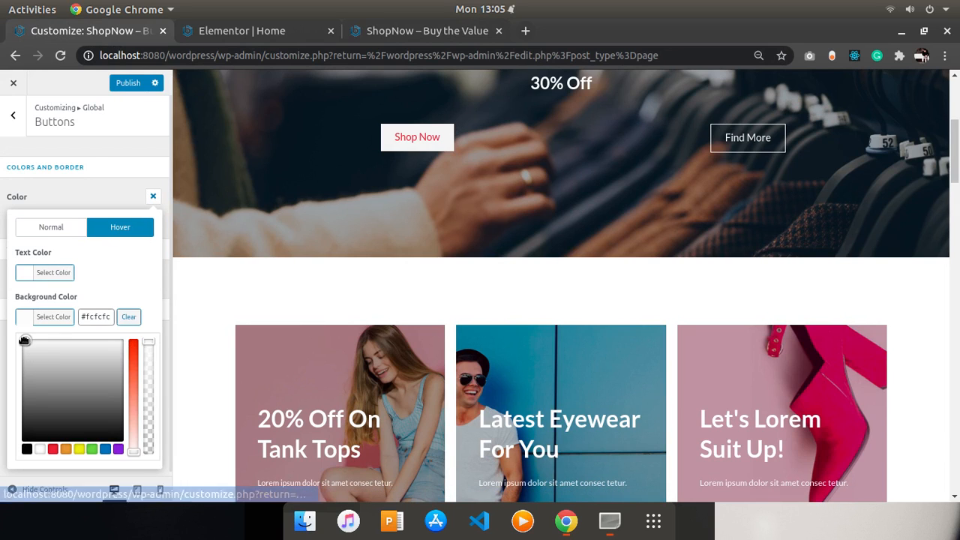
click(21, 273)
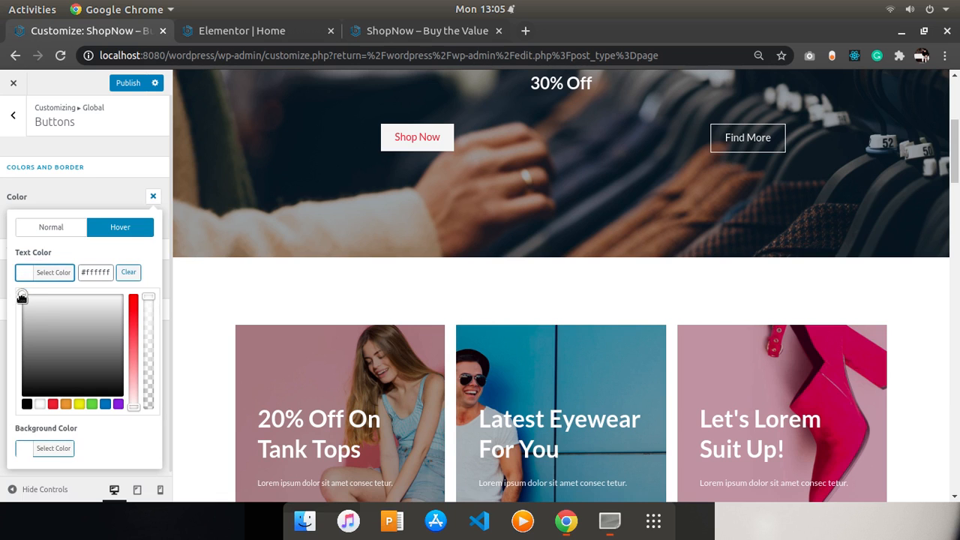
mouse_move(22, 298)
mouse_down()
mouse_move(32, 380)
mouse_move(22, 393)
mouse_up()
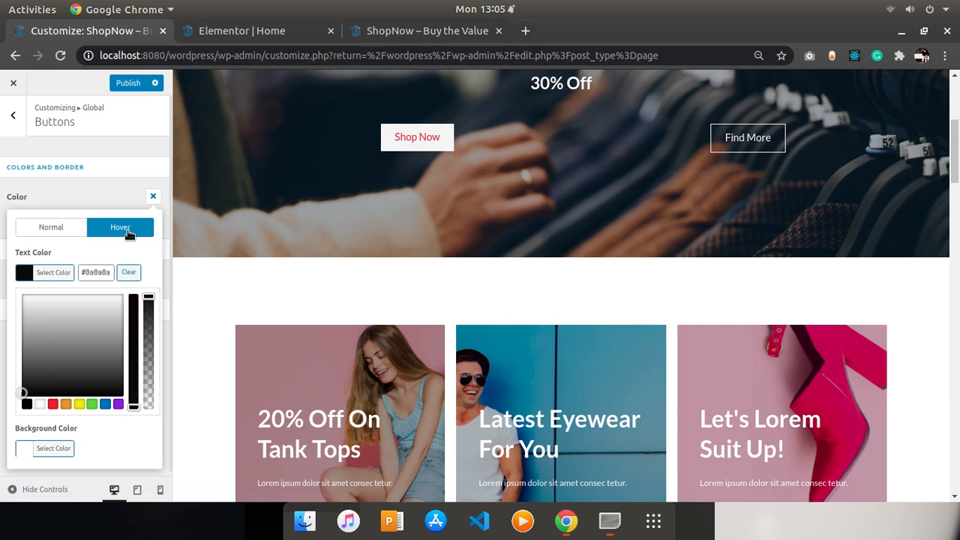
click(130, 84)
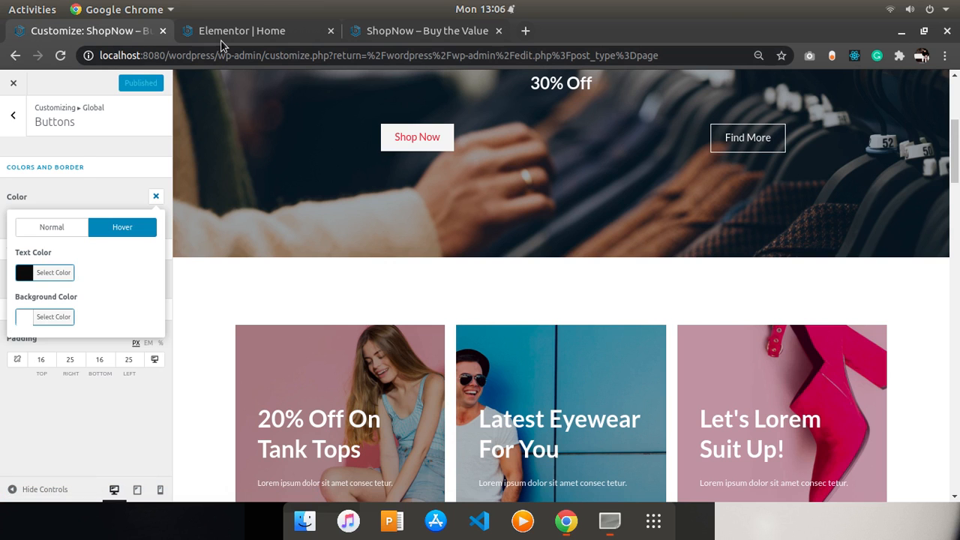
- Reload the live site to check the product buttons' new hover styling
click(379, 31)
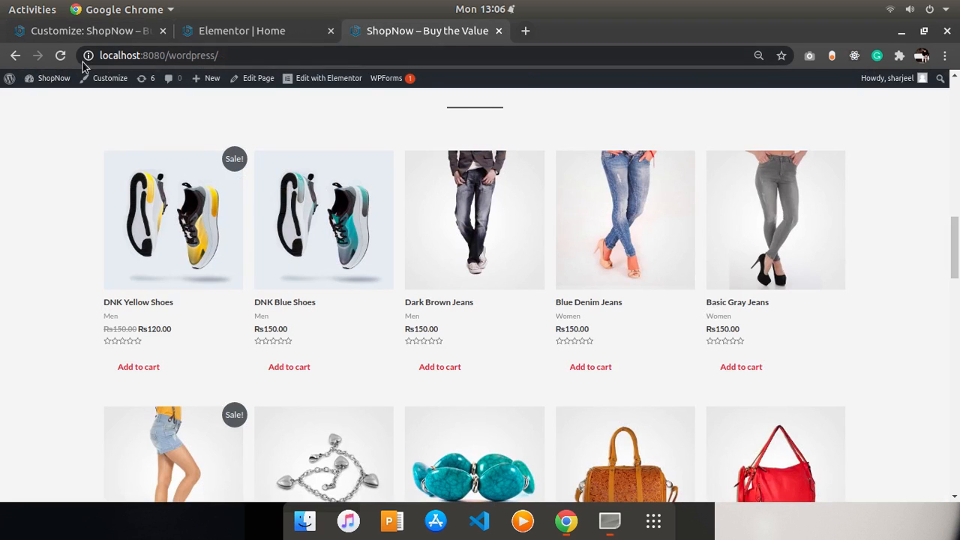
click(60, 54)
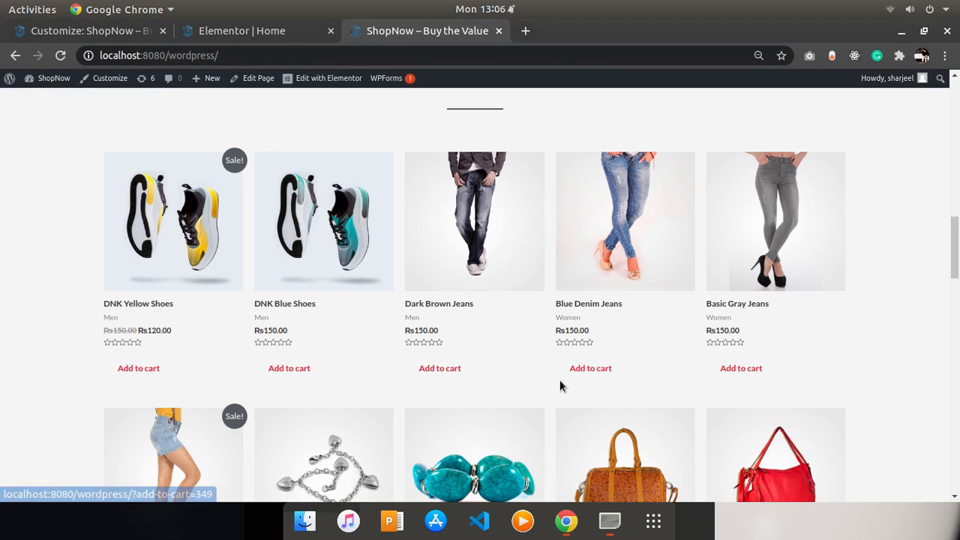
scroll(942, 287, up, 10)
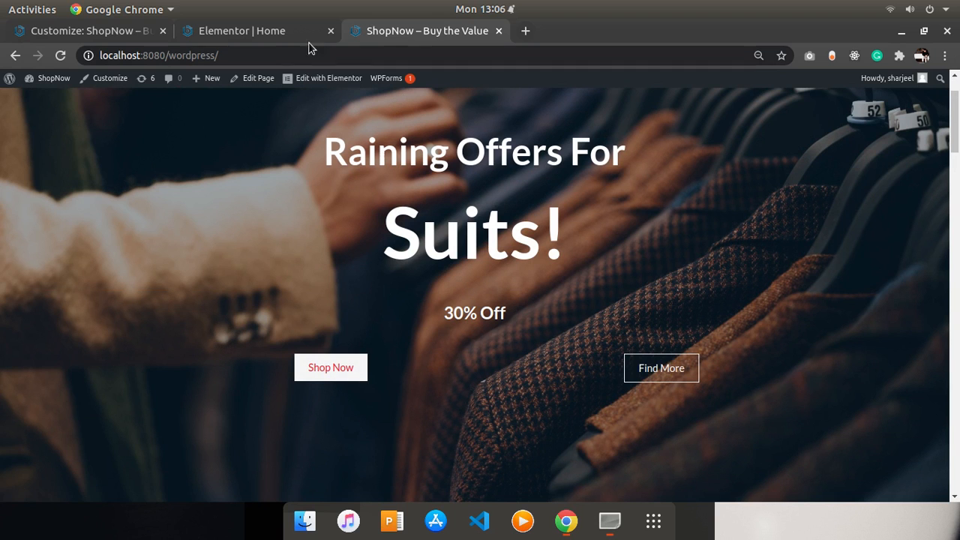
- Reload the Elementor editor and set the hero Shop Now button's normal text color to white and background to #090909
click(241, 28)
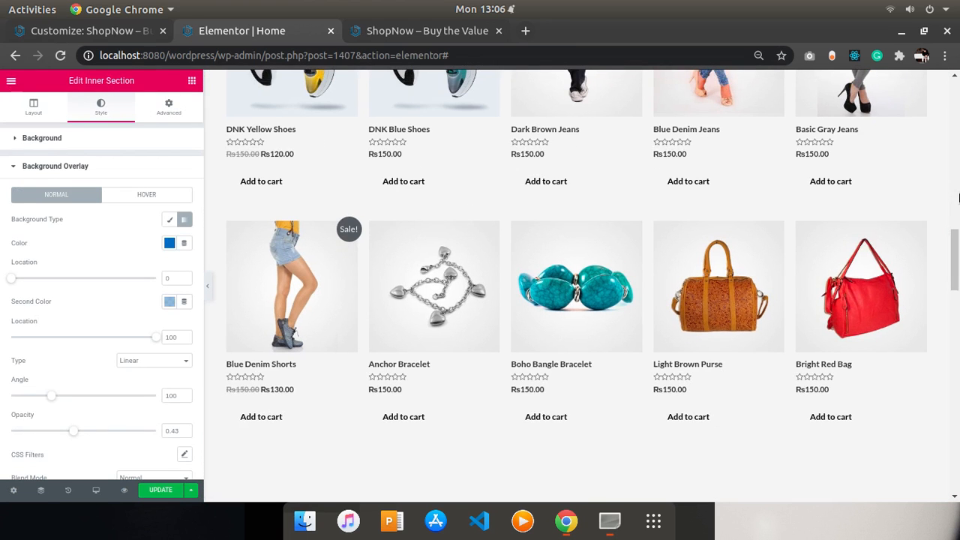
drag(957, 252, 955, 105)
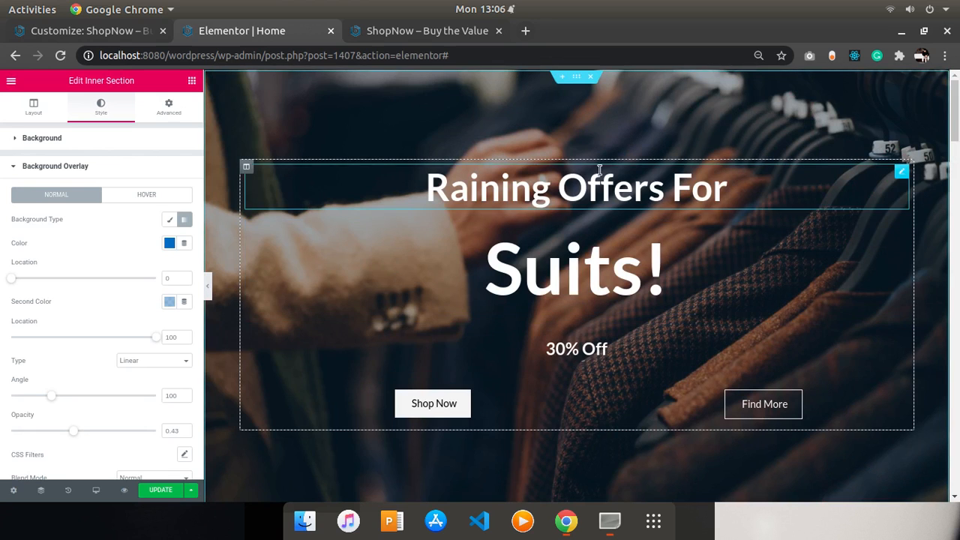
click(60, 55)
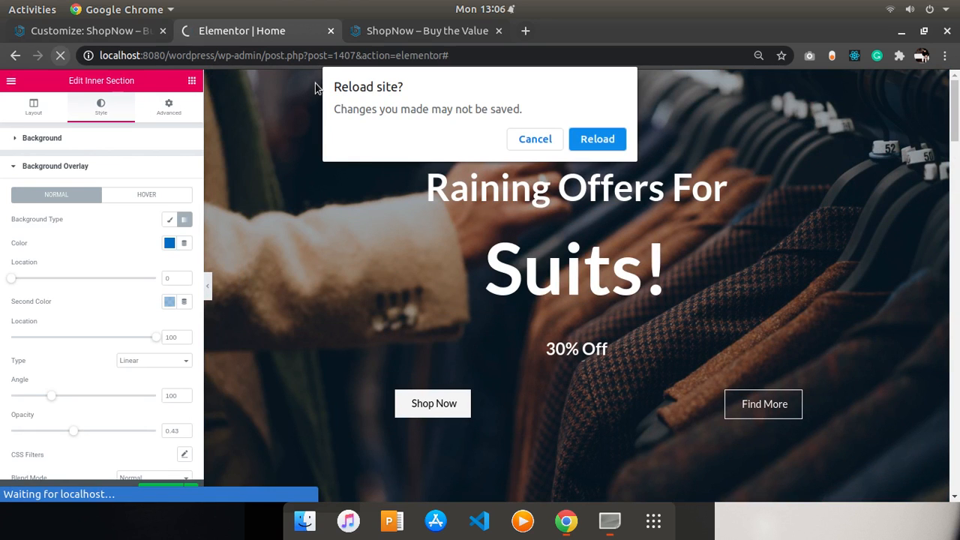
click(585, 150)
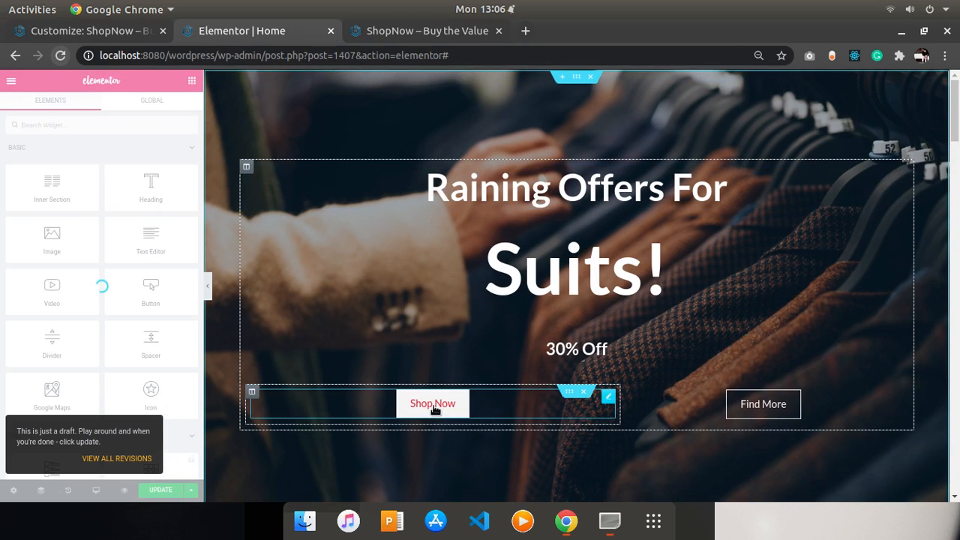
click(438, 403)
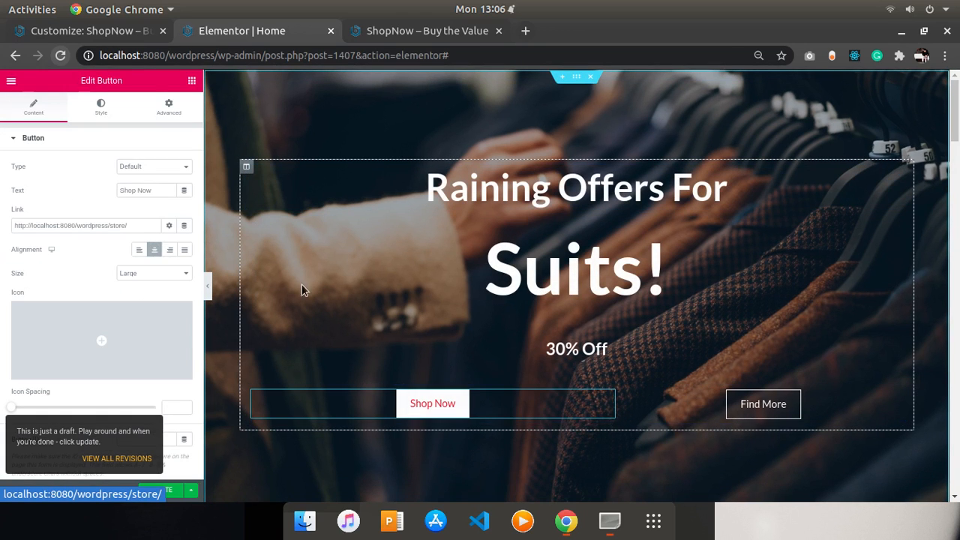
click(106, 109)
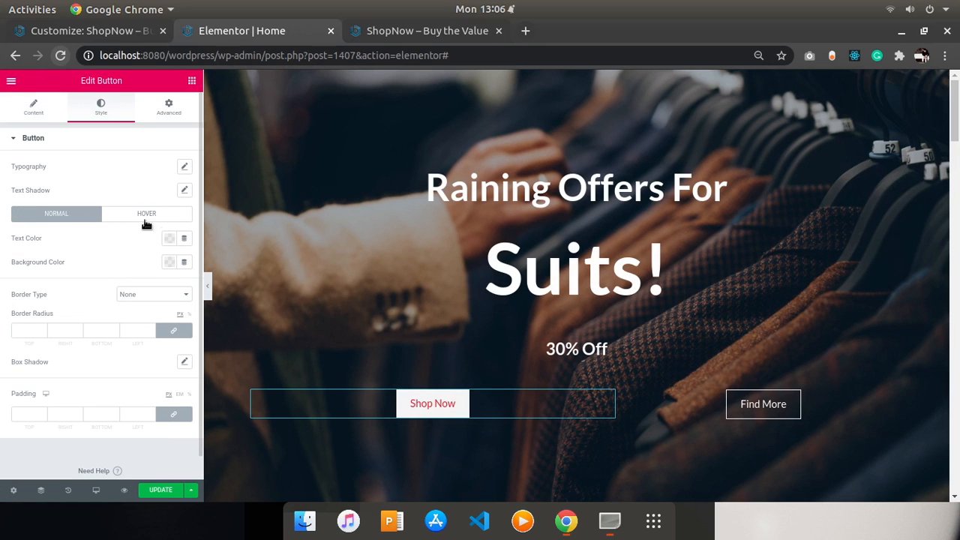
click(169, 240)
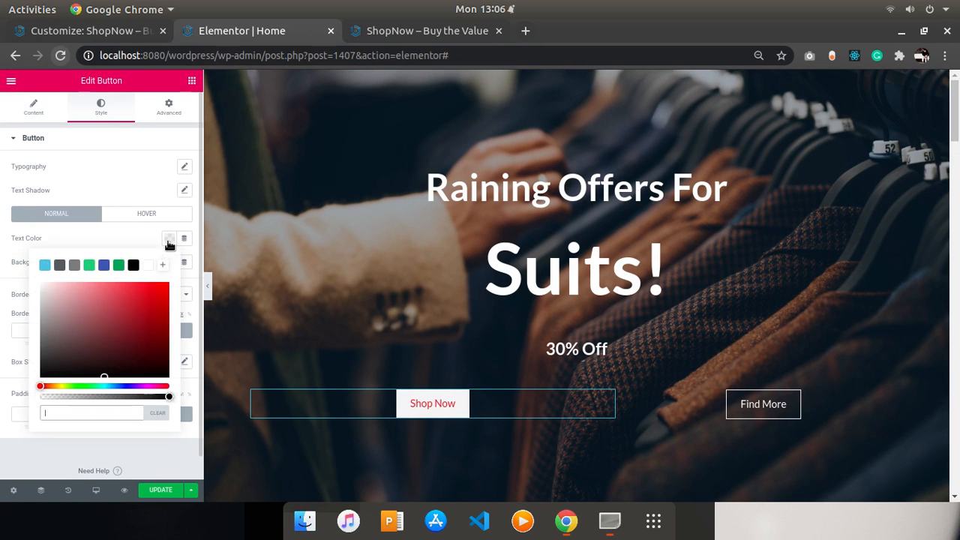
click(67, 369)
drag(39, 372, 41, 383)
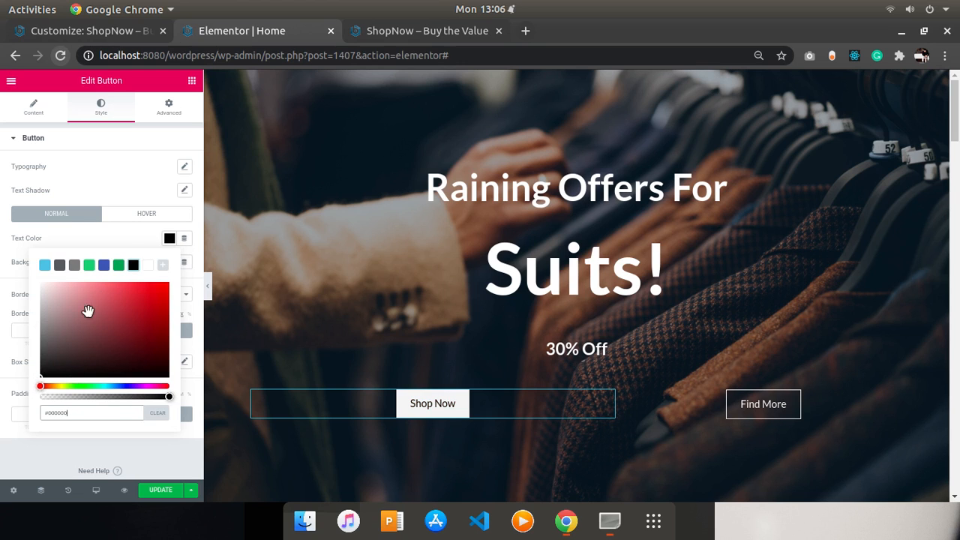
click(106, 238)
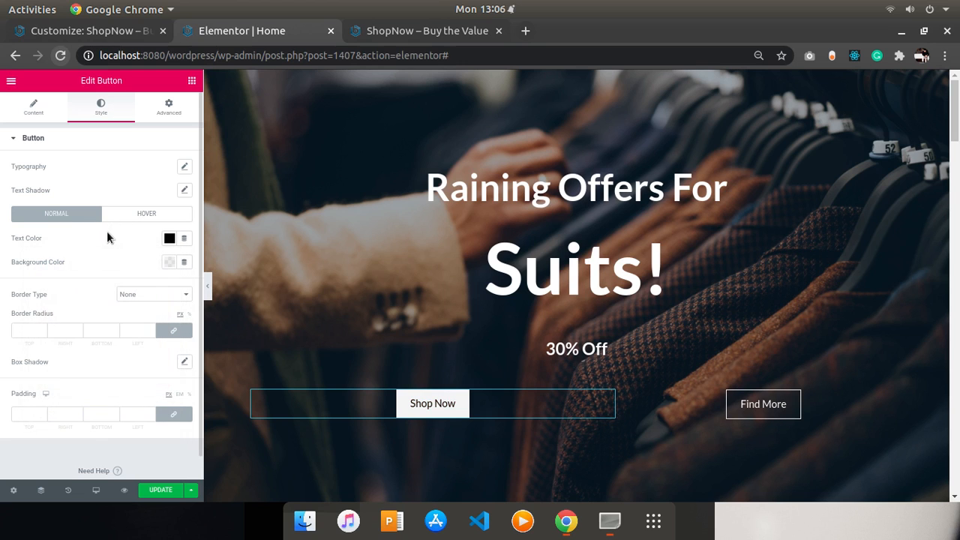
click(169, 238)
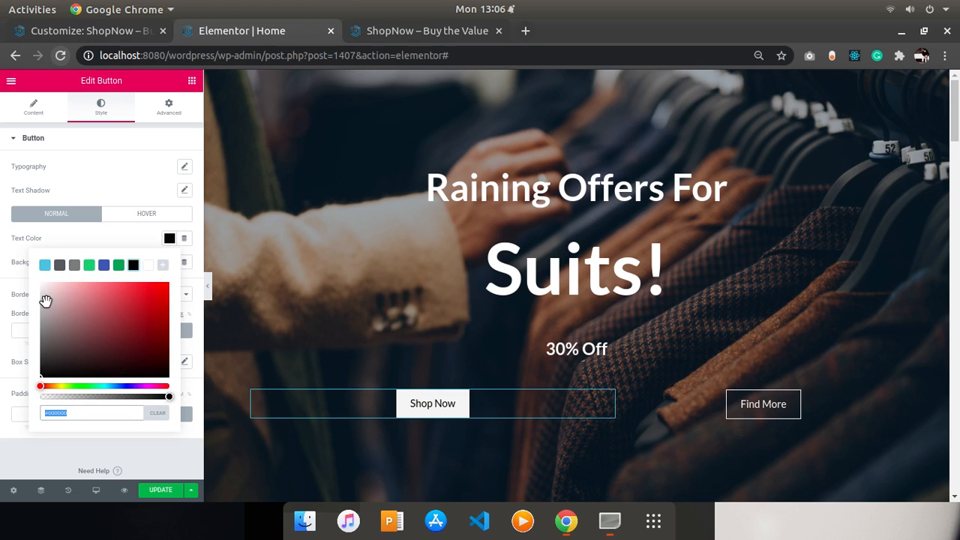
drag(45, 301, 41, 283)
click(115, 228)
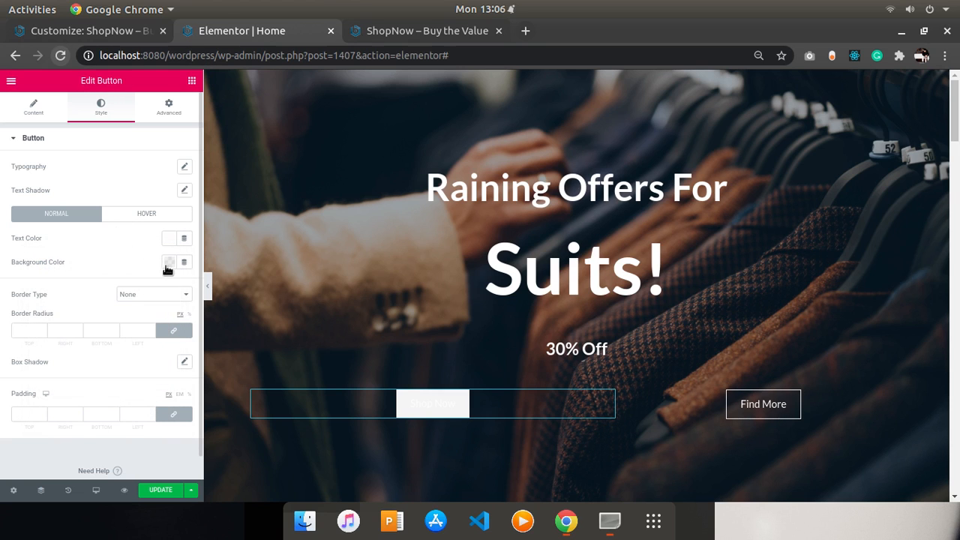
click(168, 265)
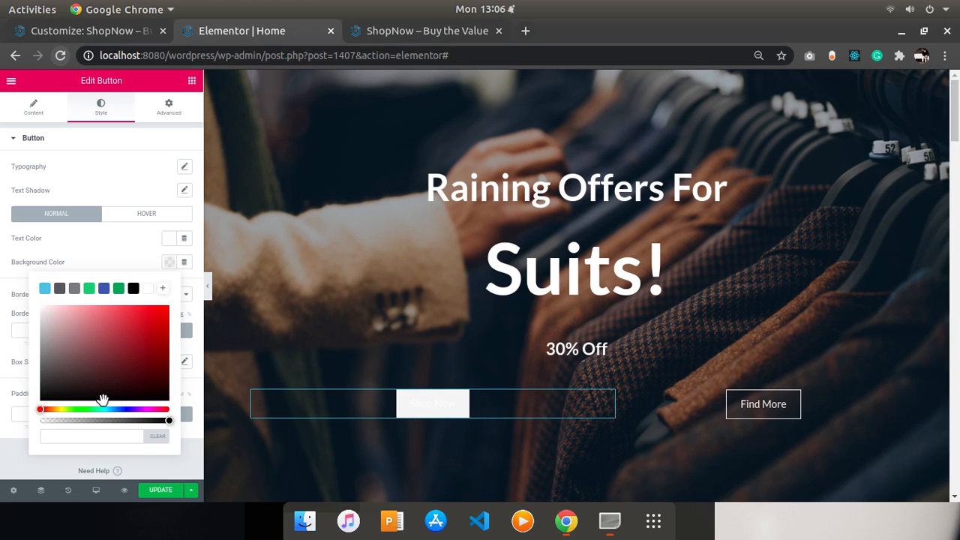
drag(102, 399, 38, 397)
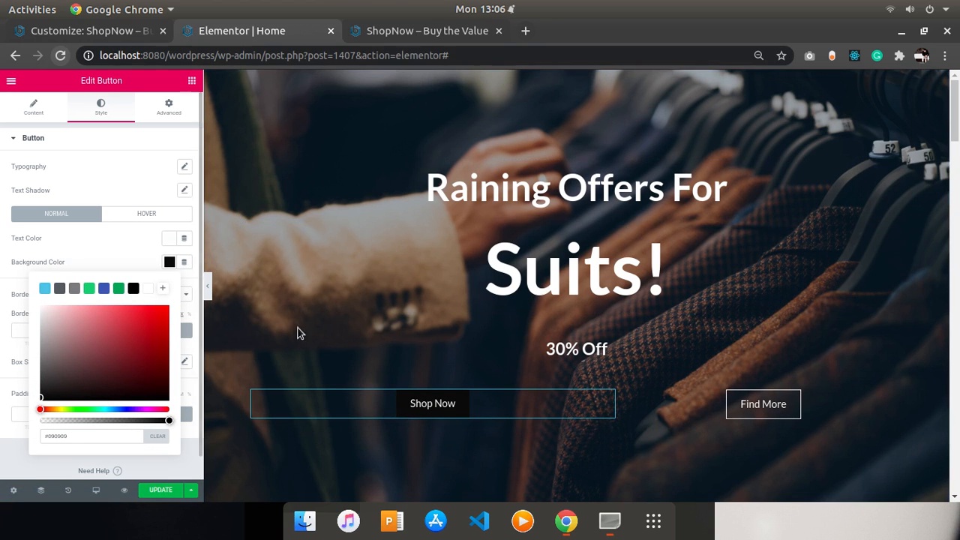
- Set the hero Shop Now button's hover text color to black #000000 and update the page
click(145, 217)
click(169, 240)
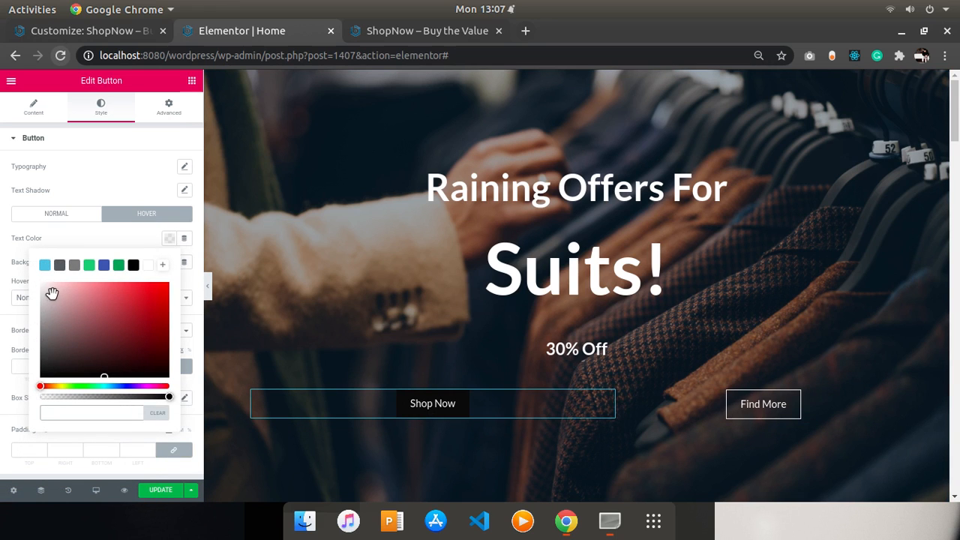
click(13, 266)
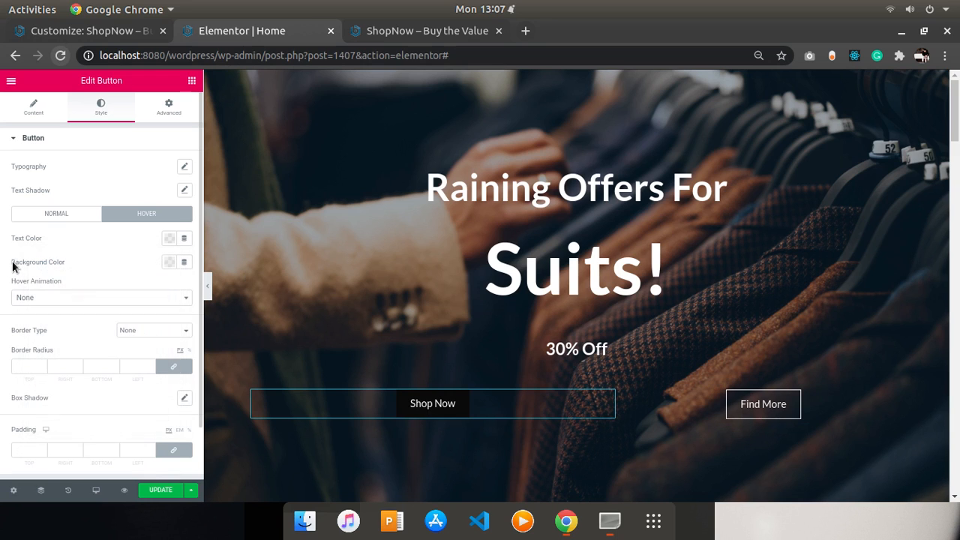
click(168, 264)
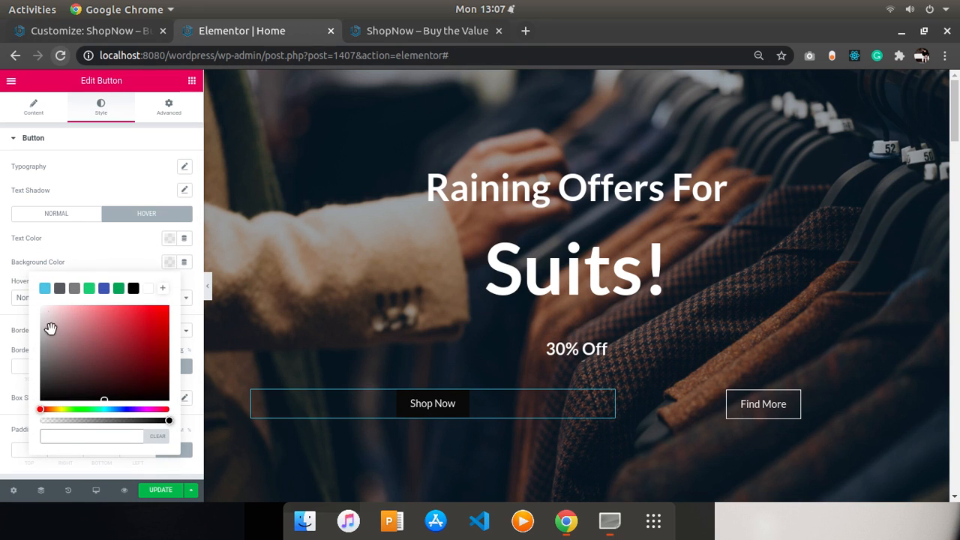
click(133, 240)
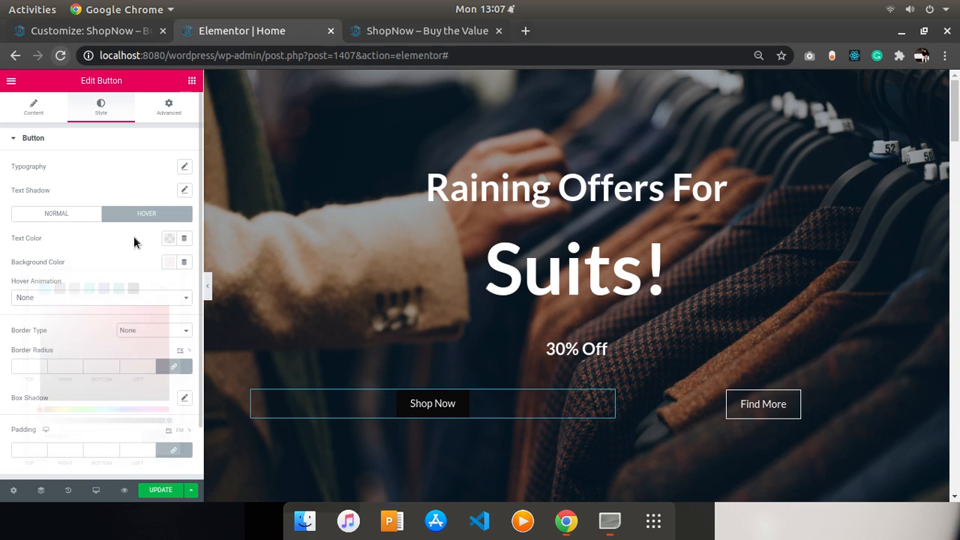
click(173, 241)
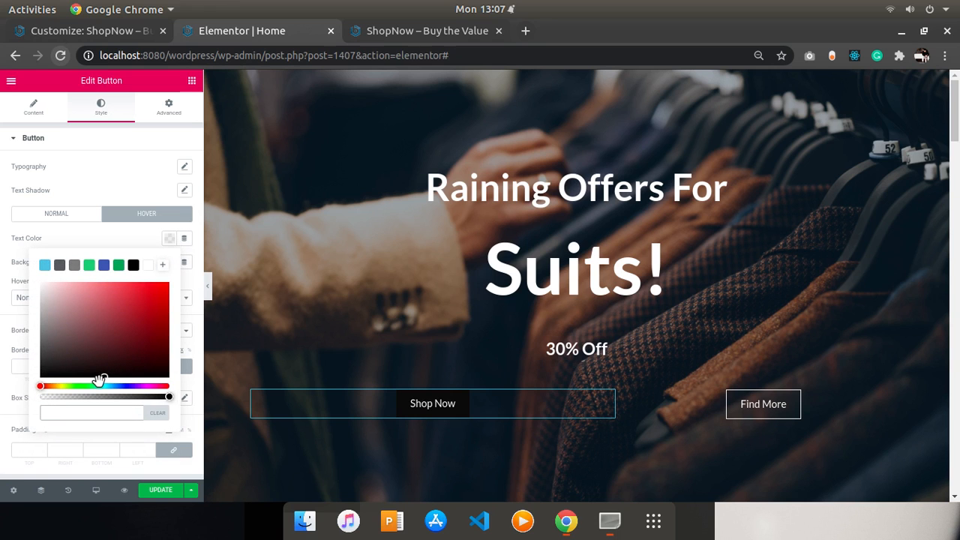
mouse_move(98, 379)
mouse_down()
mouse_move(72, 372)
mouse_move(24, 391)
mouse_up()
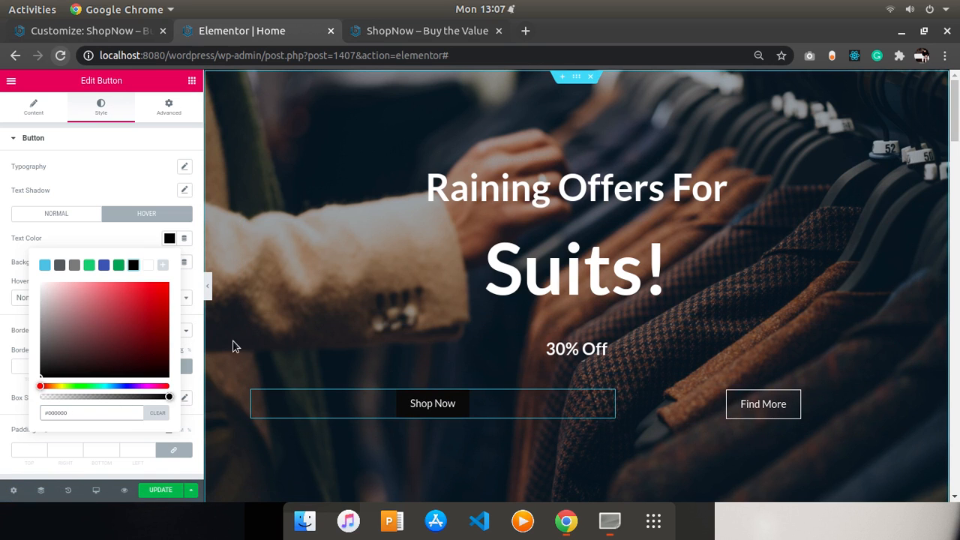
click(161, 490)
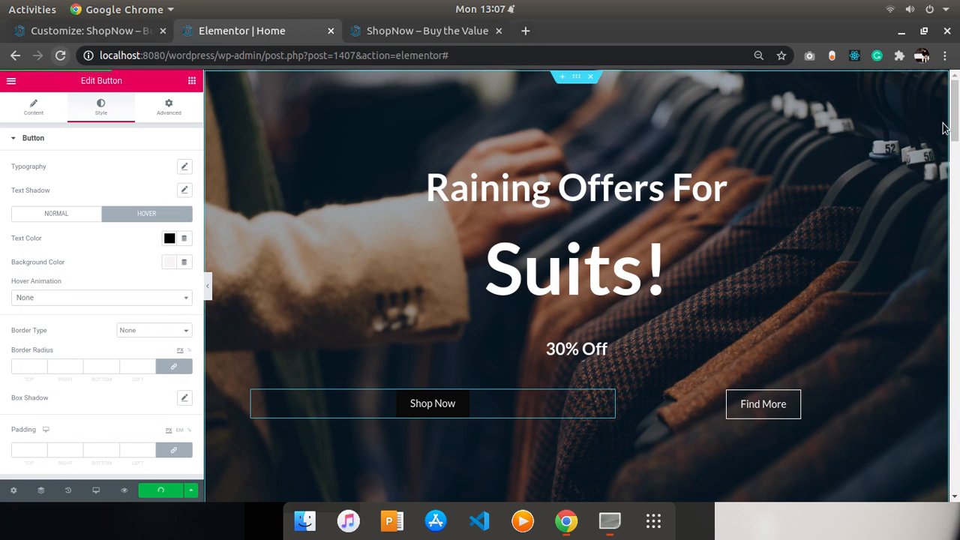
- Reload the live home page and review the restyled hero Shop Now button and the product section
click(956, 198)
drag(956, 199, 956, 221)
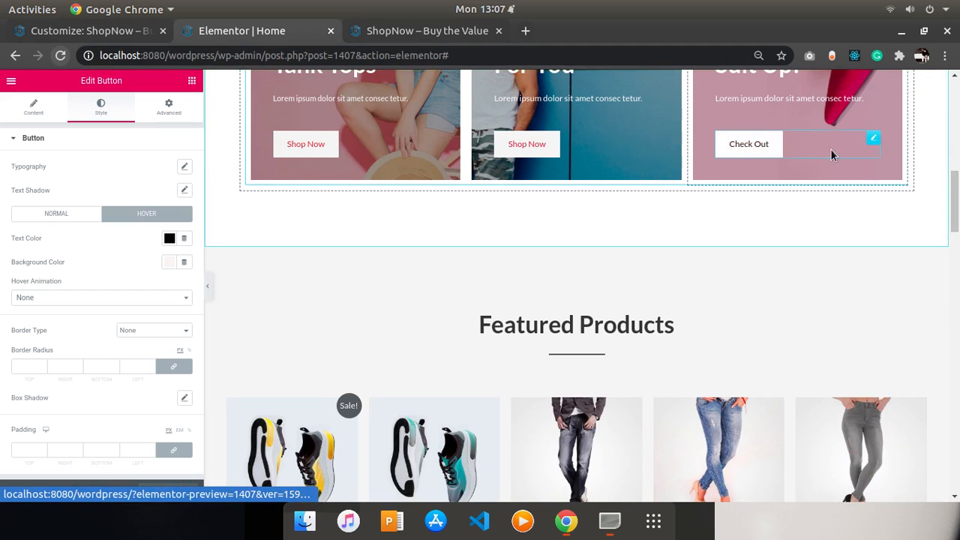
drag(955, 221, 954, 468)
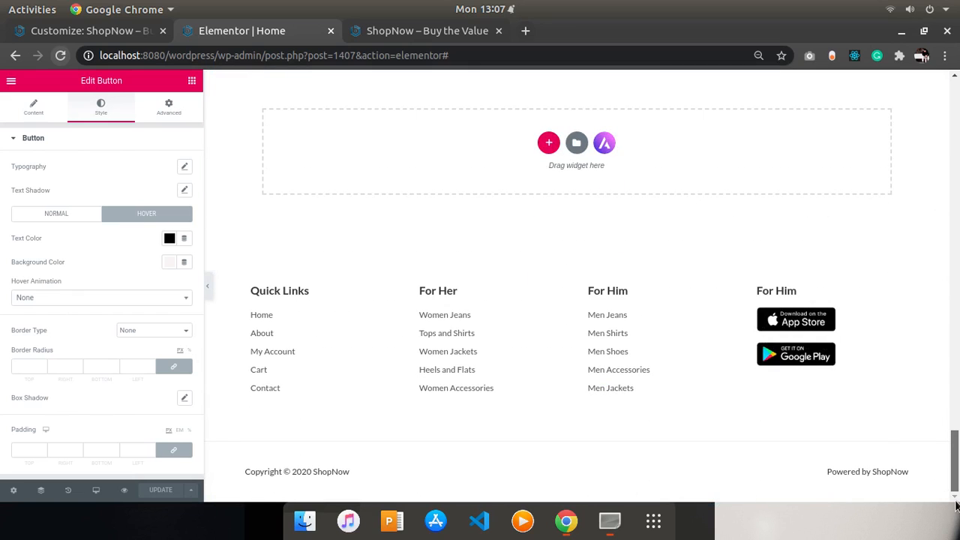
drag(956, 507, 892, 6)
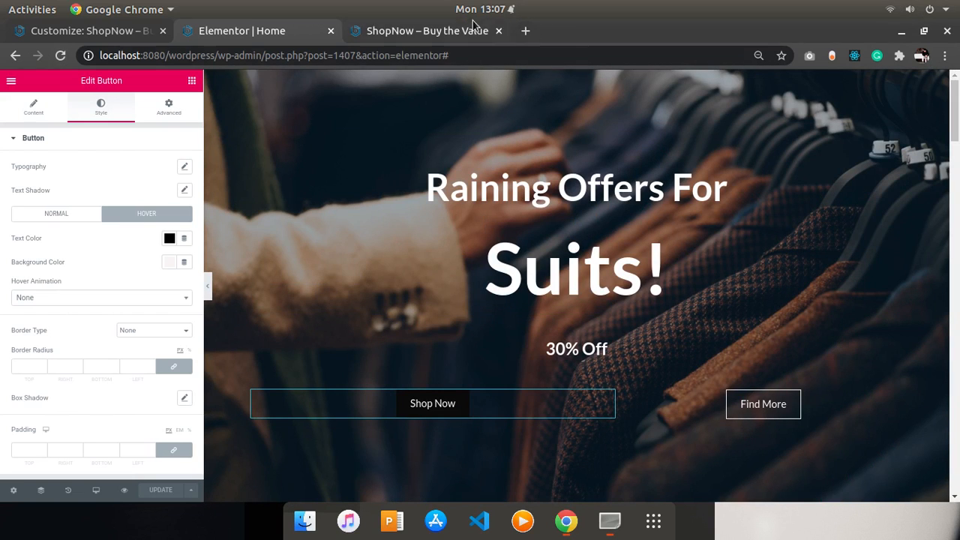
click(403, 31)
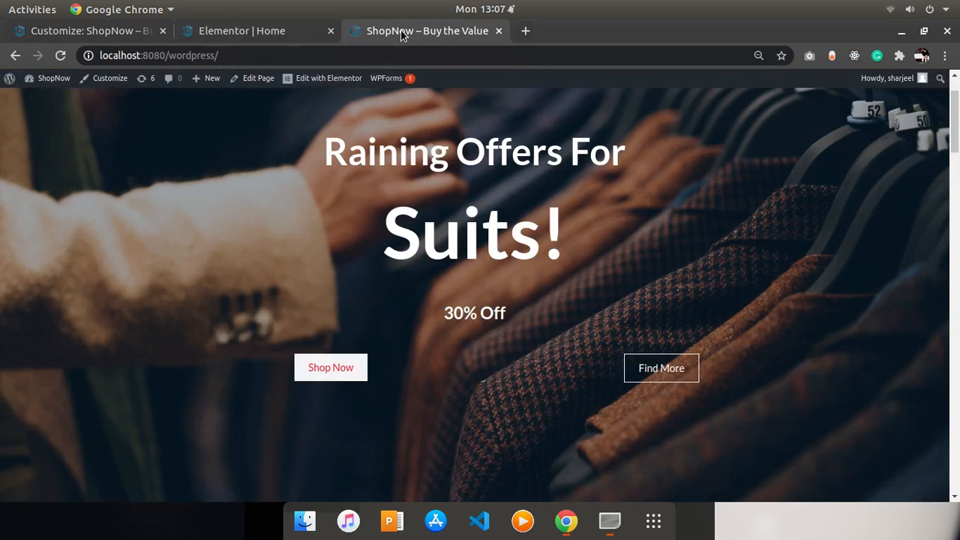
click(63, 58)
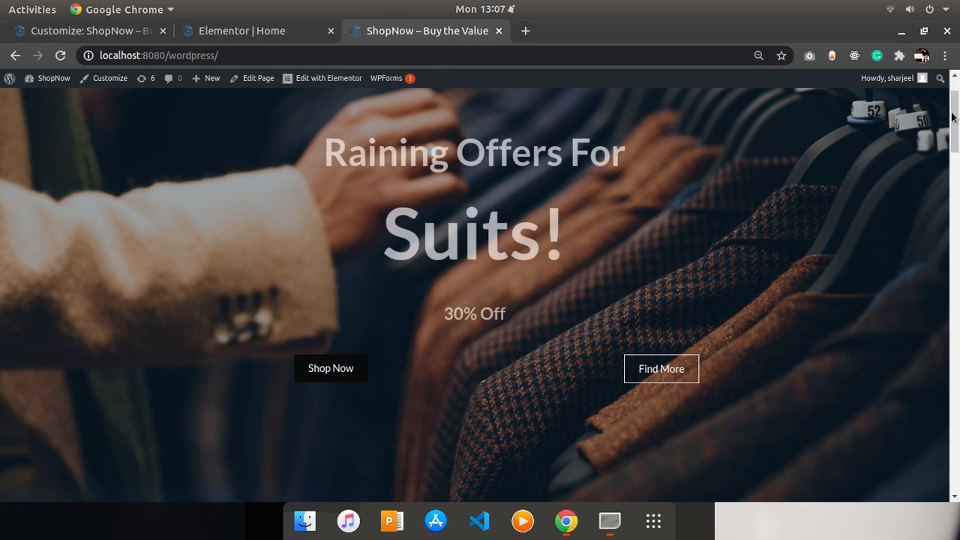
drag(954, 121, 953, 284)
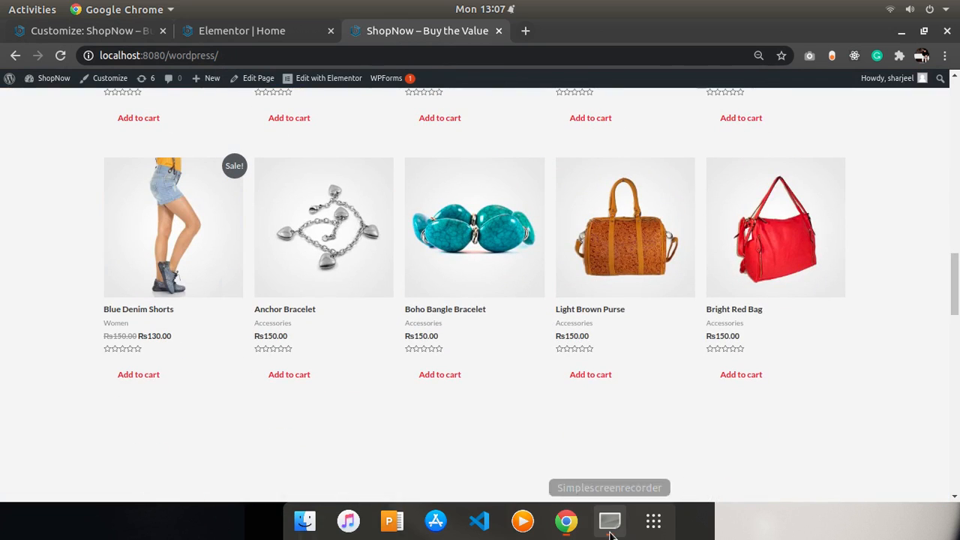